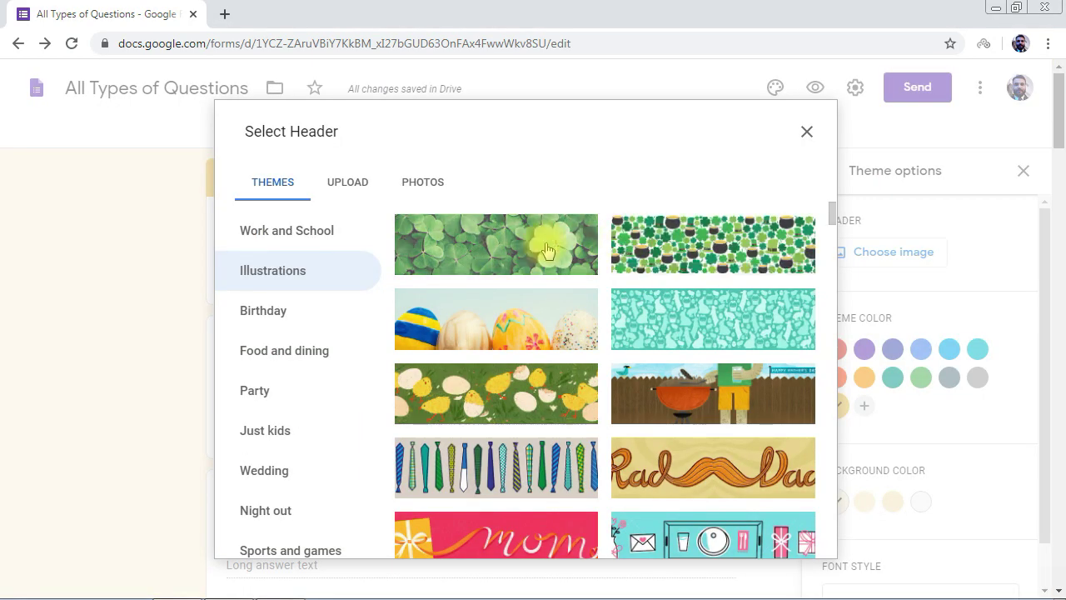
# Insert the green clover photo from the Illustrations themes as the form's header image.
pyautogui.click(495, 243)
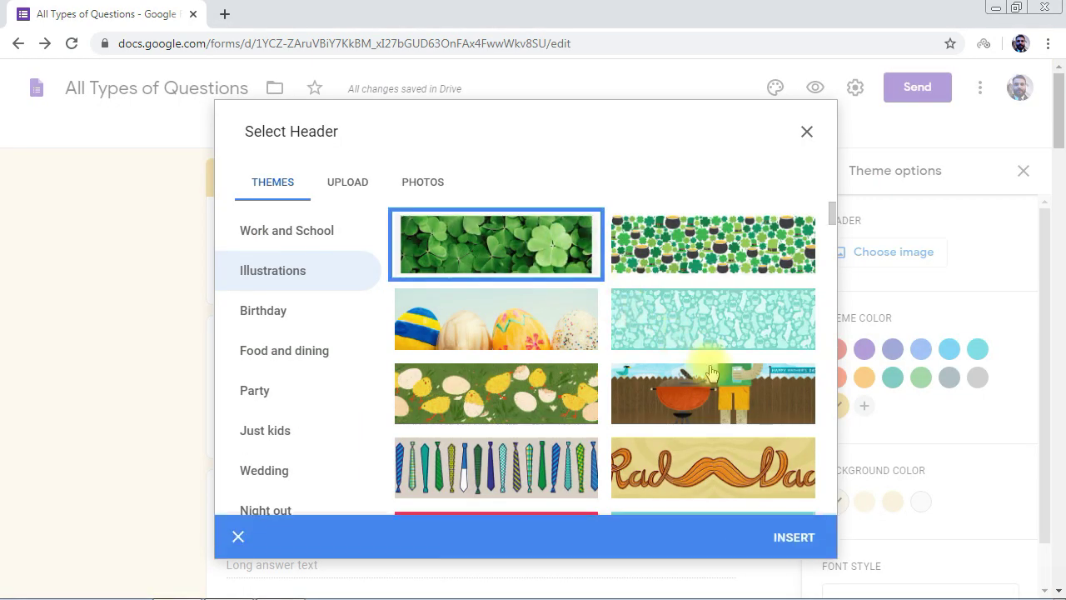
pyautogui.click(792, 535)
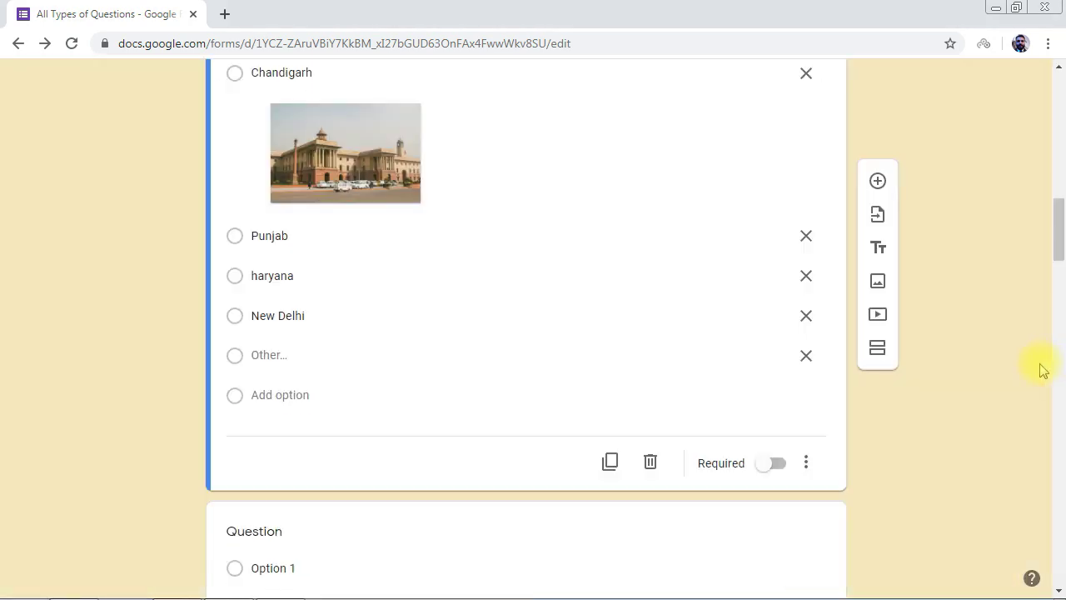
pyautogui.scroll(-2, 991, 388)
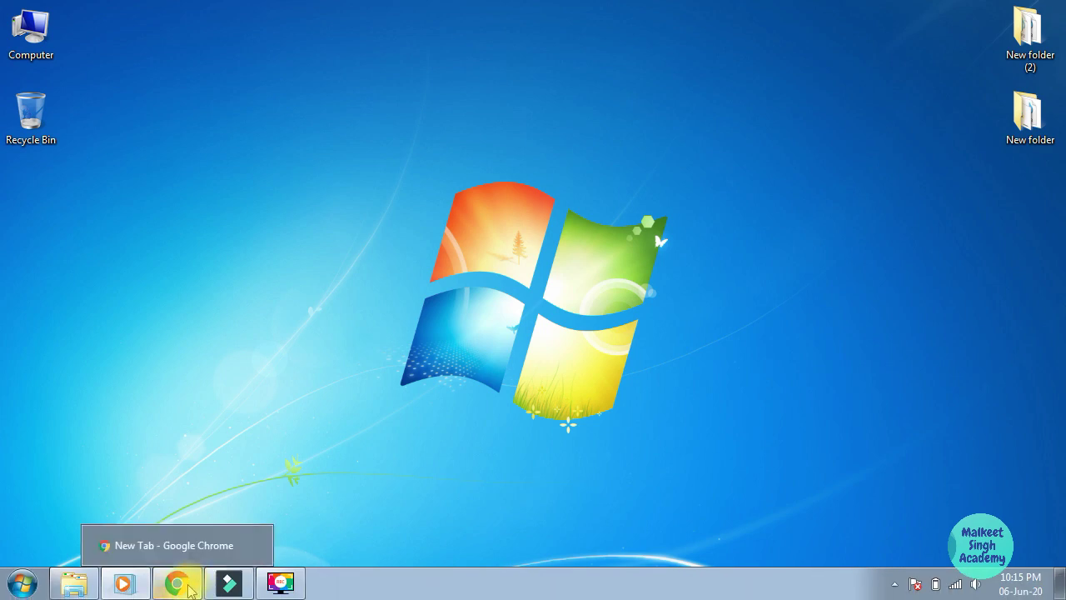
# Switch to Chrome and enter "google forms" as the search text in the new tab.
pyautogui.click(177, 584)
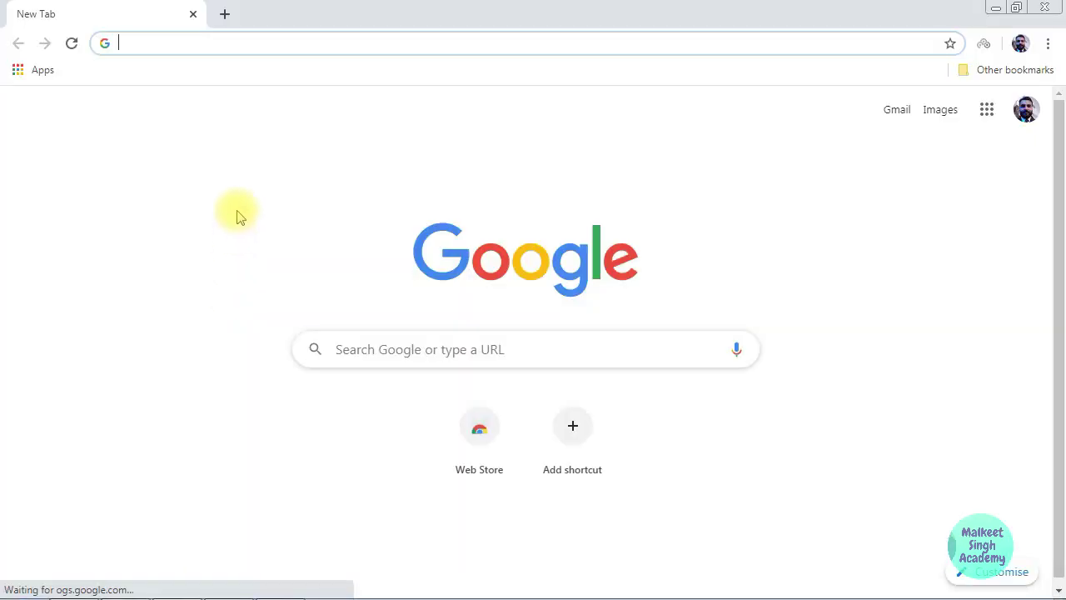
pyautogui.write('g')
pyautogui.click(183, 383)
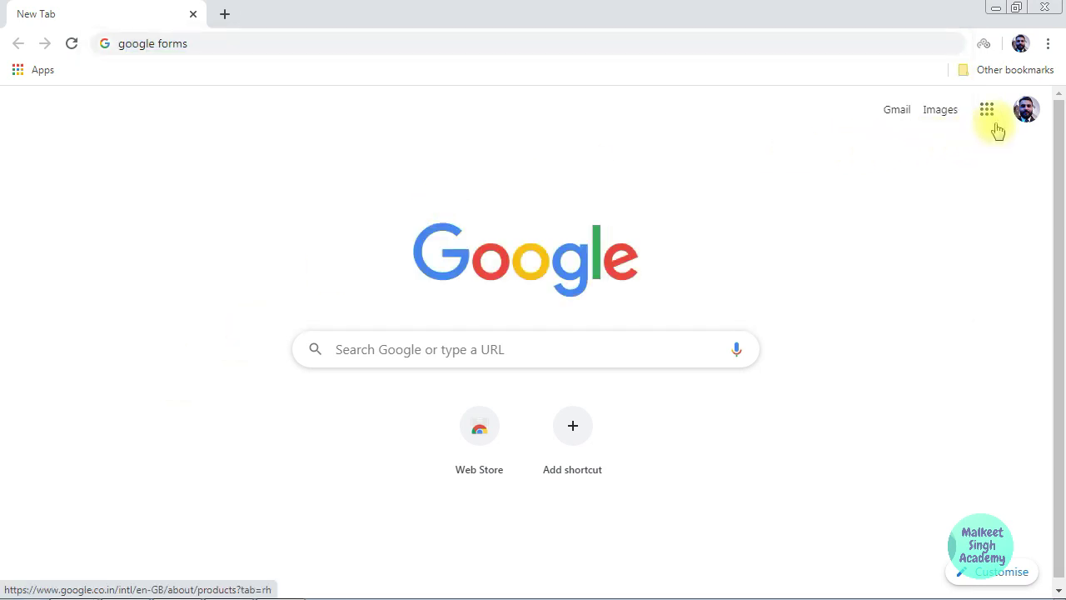
# Check which Google account is signed in to the browser.
pyautogui.click(1024, 111)
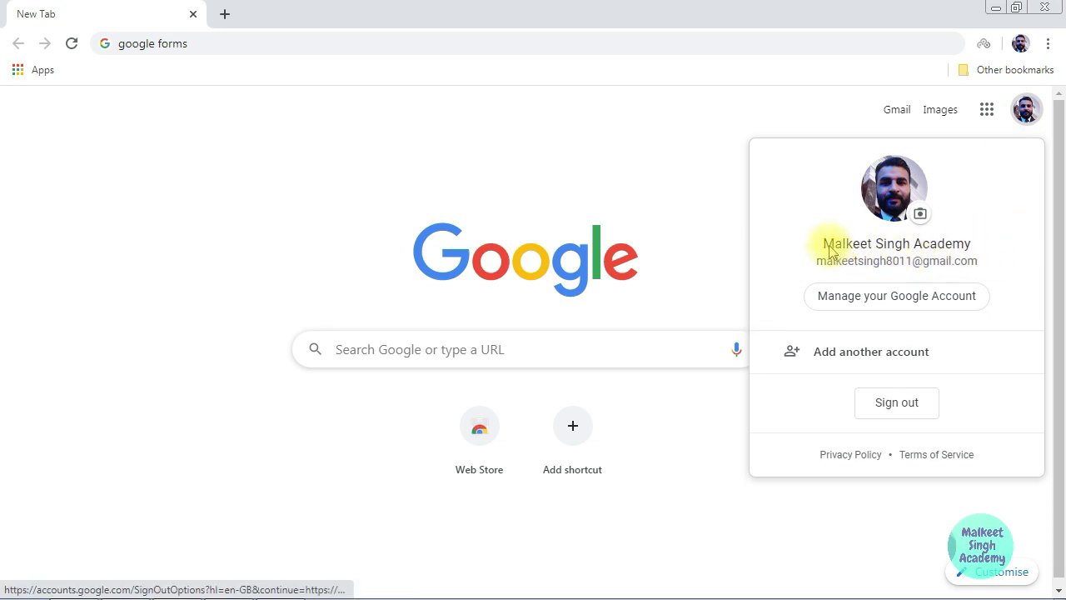
pyautogui.moveTo(834, 248); pyautogui.dragTo(990, 267)
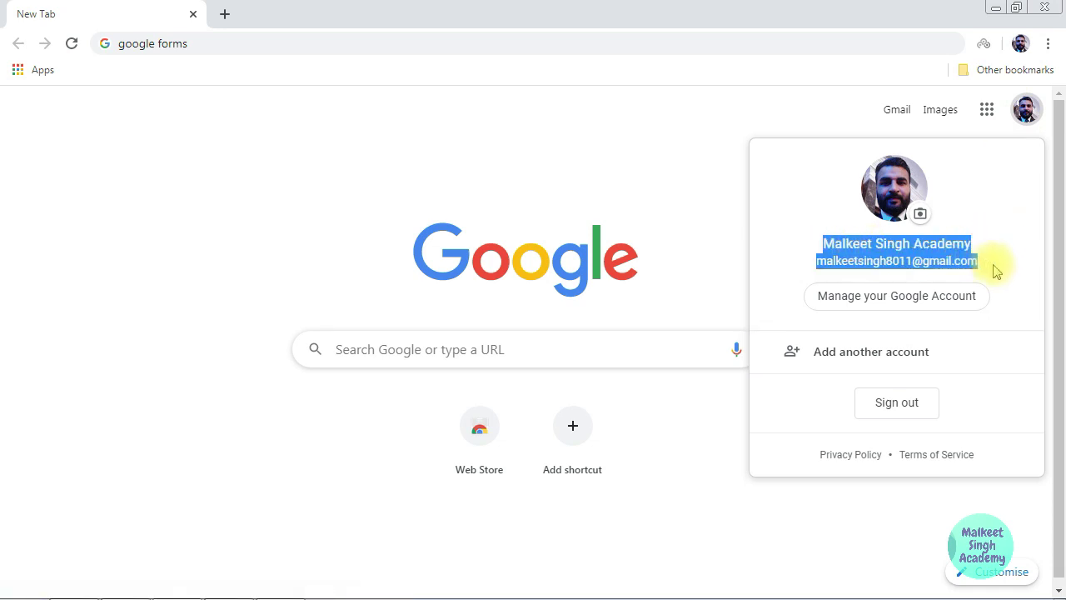
pyautogui.click(580, 145)
# Search the web for google forms and open the "Google Forms: Free Online Surveys for Personal Use" result.
pyautogui.click(334, 35)
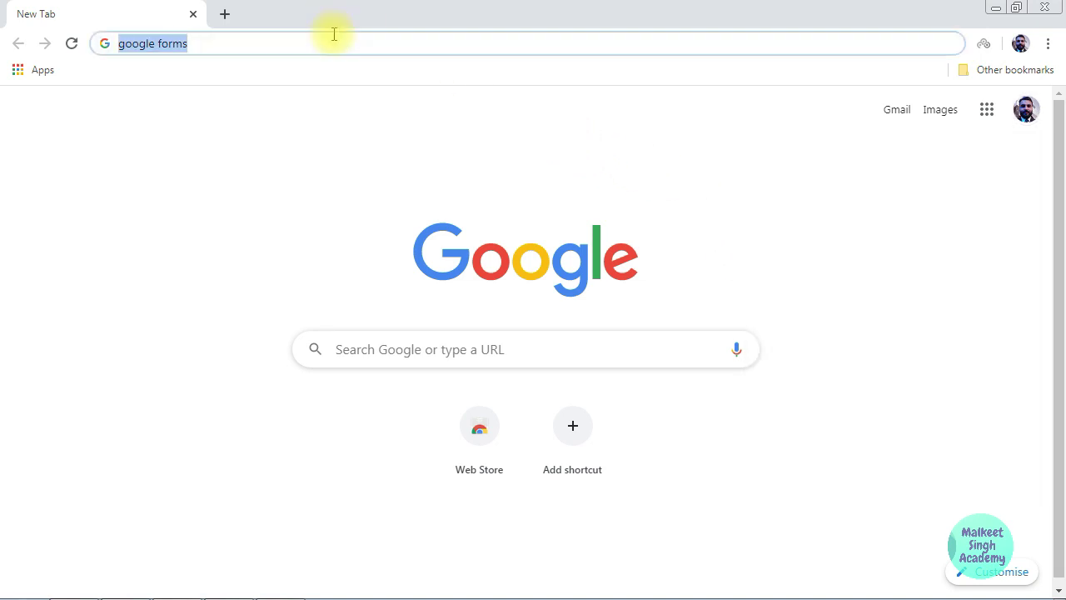
pyautogui.press('Return')
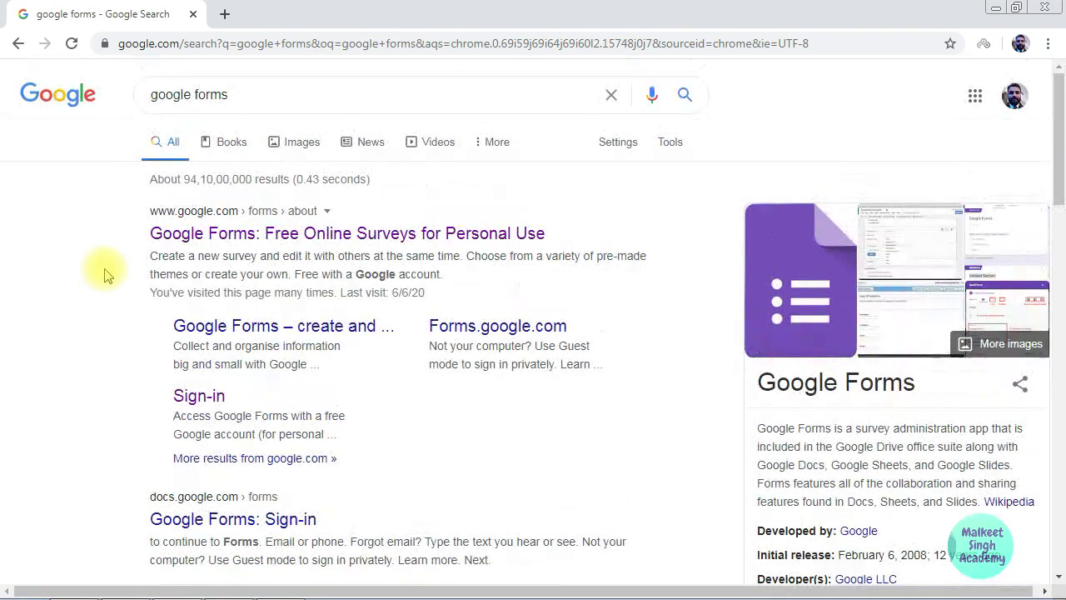
pyautogui.moveTo(148, 234); pyautogui.dragTo(559, 231)
pyautogui.click(17, 239)
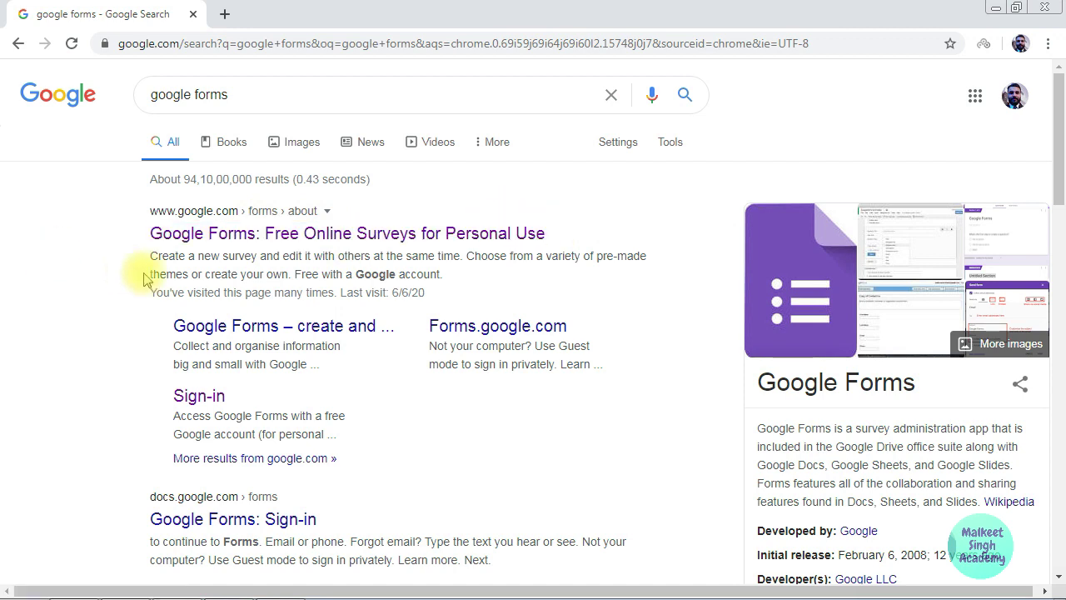
pyautogui.click(224, 236)
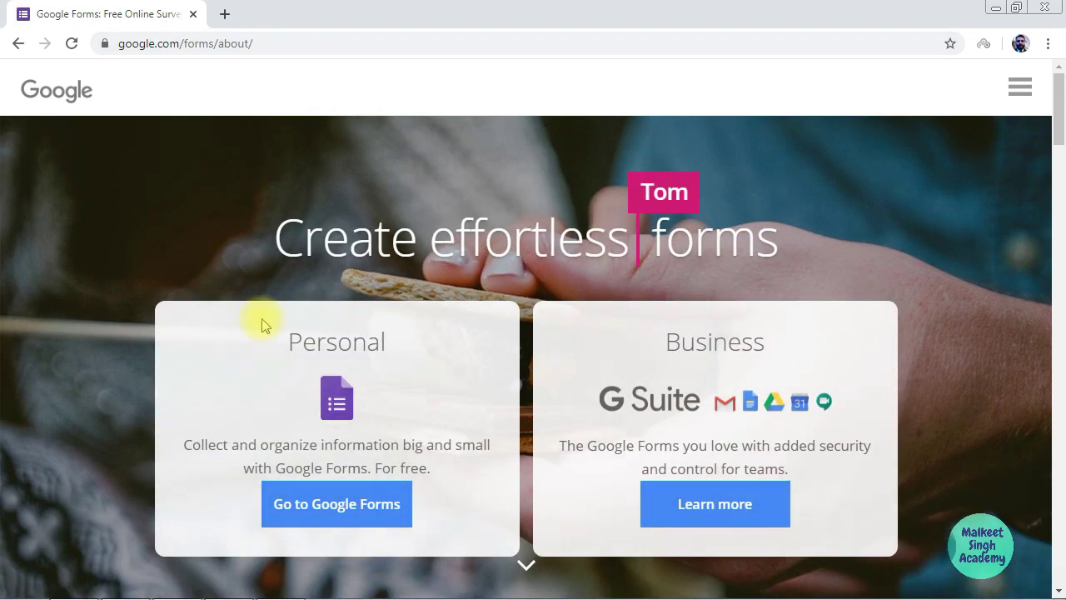
# Compare the Personal and Business options and go to Google Forms for personal use.
pyautogui.moveTo(270, 331); pyautogui.dragTo(416, 341)
pyautogui.moveTo(667, 340); pyautogui.dragTo(793, 350)
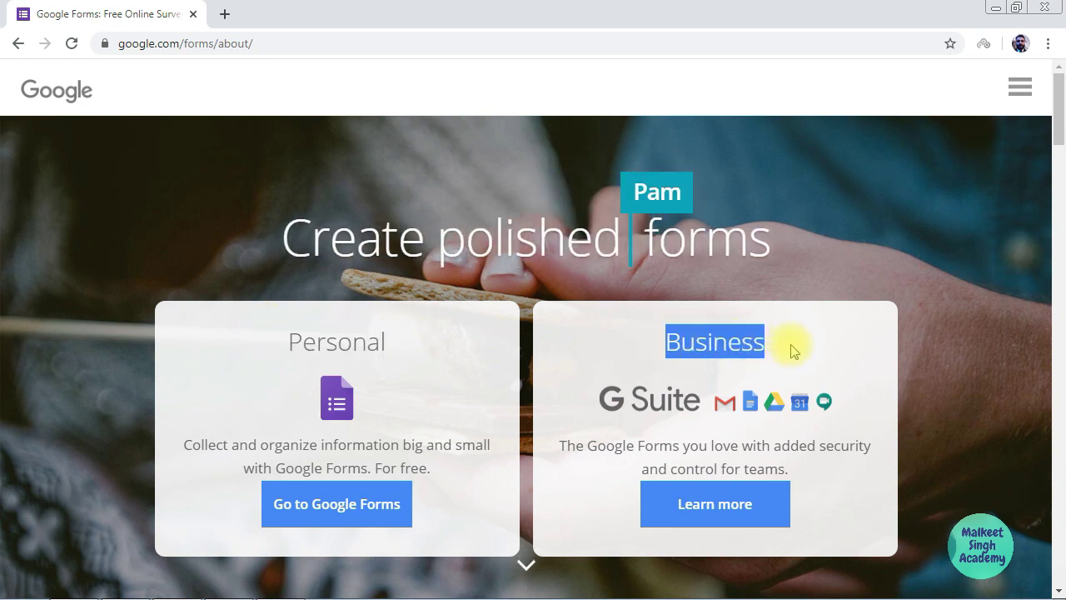
pyautogui.click(165, 329)
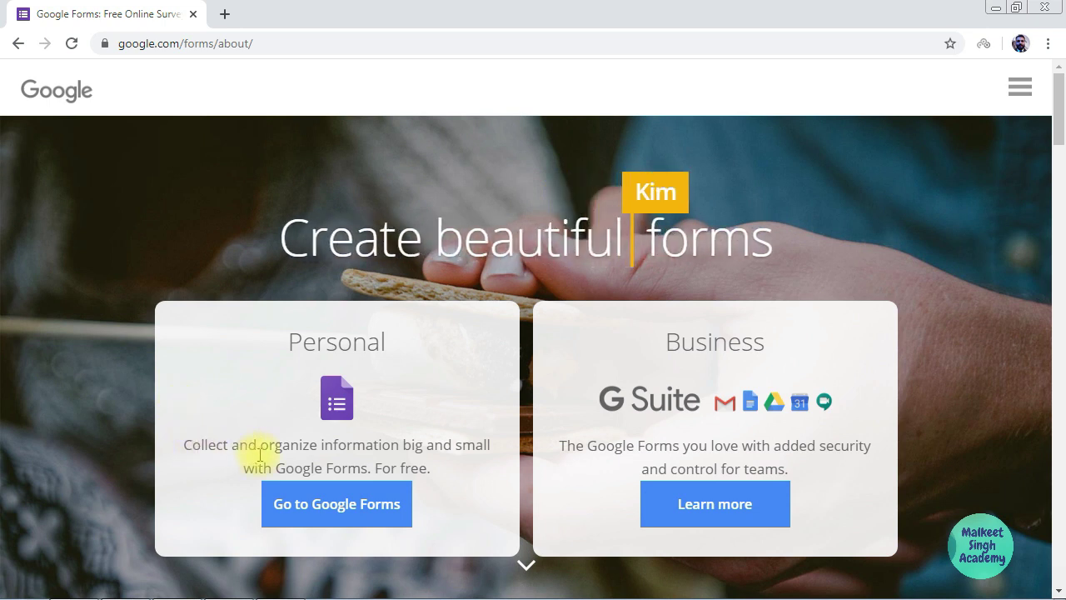
pyautogui.moveTo(289, 342); pyautogui.dragTo(429, 333)
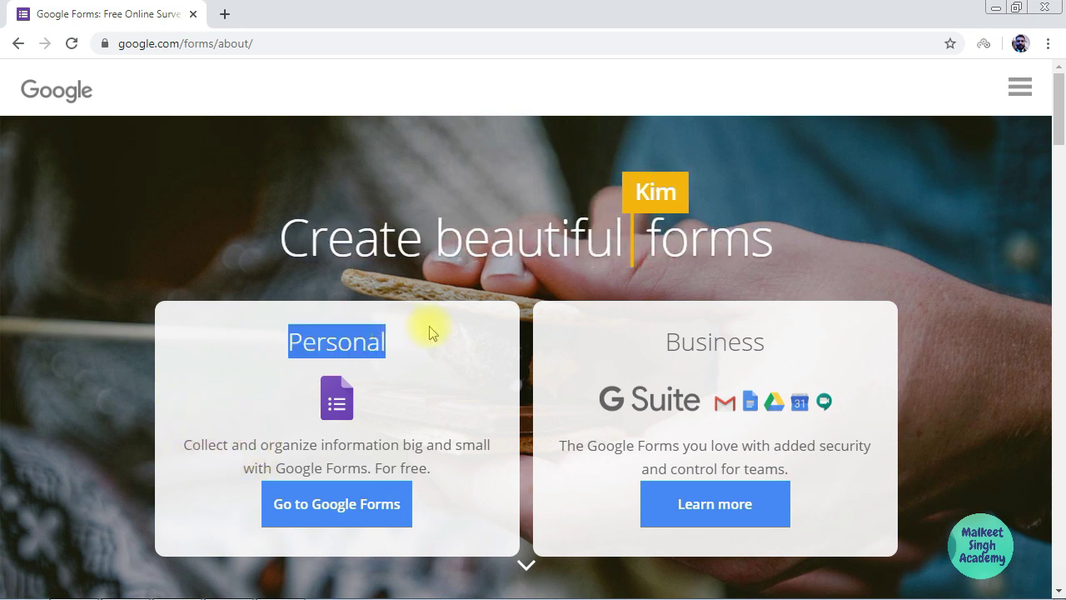
pyautogui.click(345, 508)
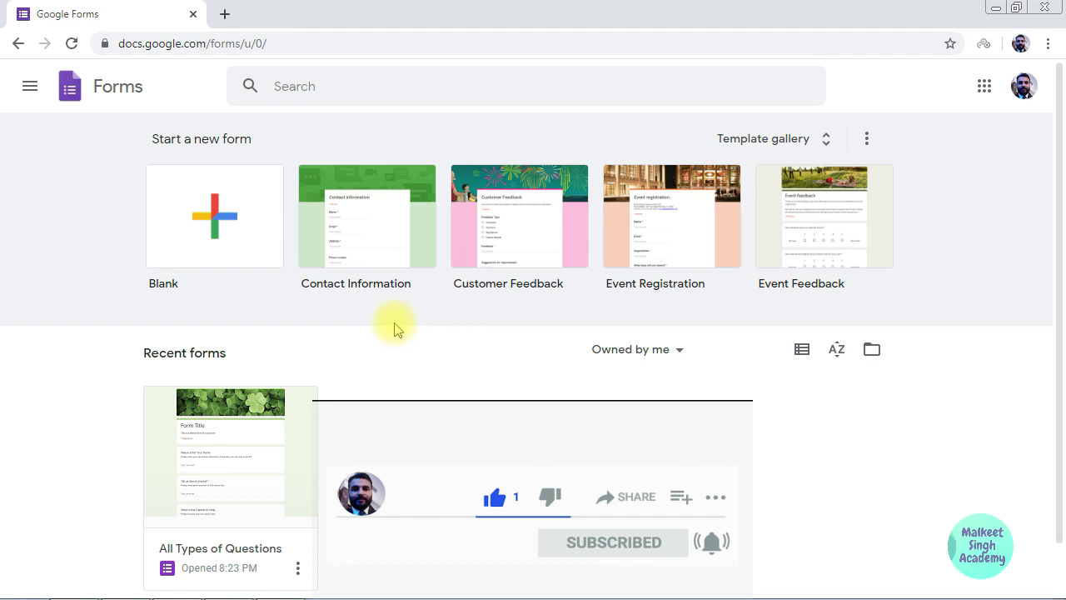
# Open the Contact Information template to examine its header, title and questions, and return to the Forms home page.
pyautogui.click(384, 226)
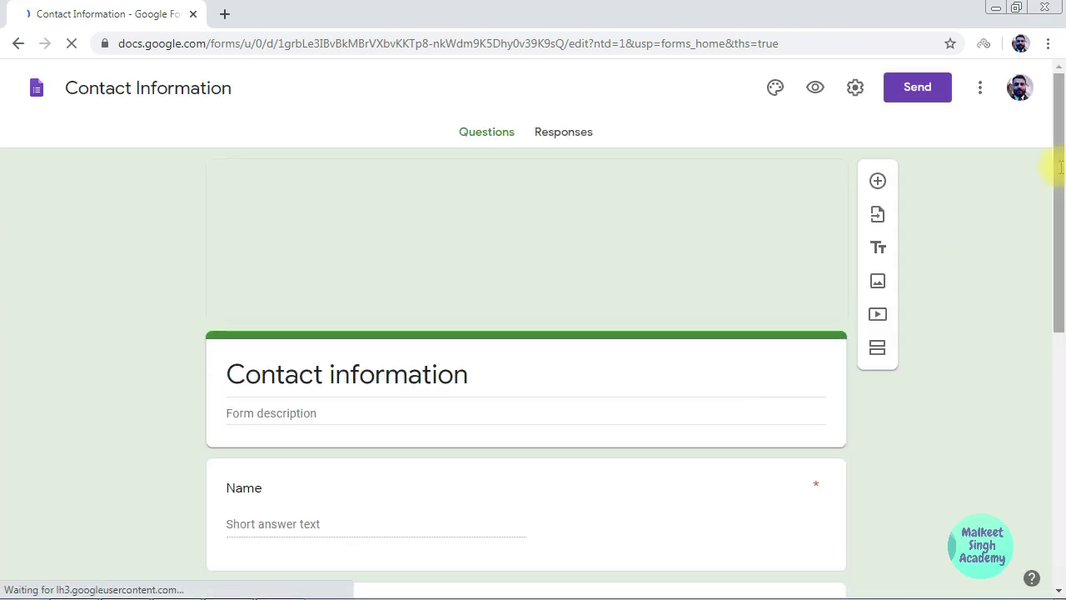
pyautogui.moveTo(1056, 171); pyautogui.dragTo(1060, 141)
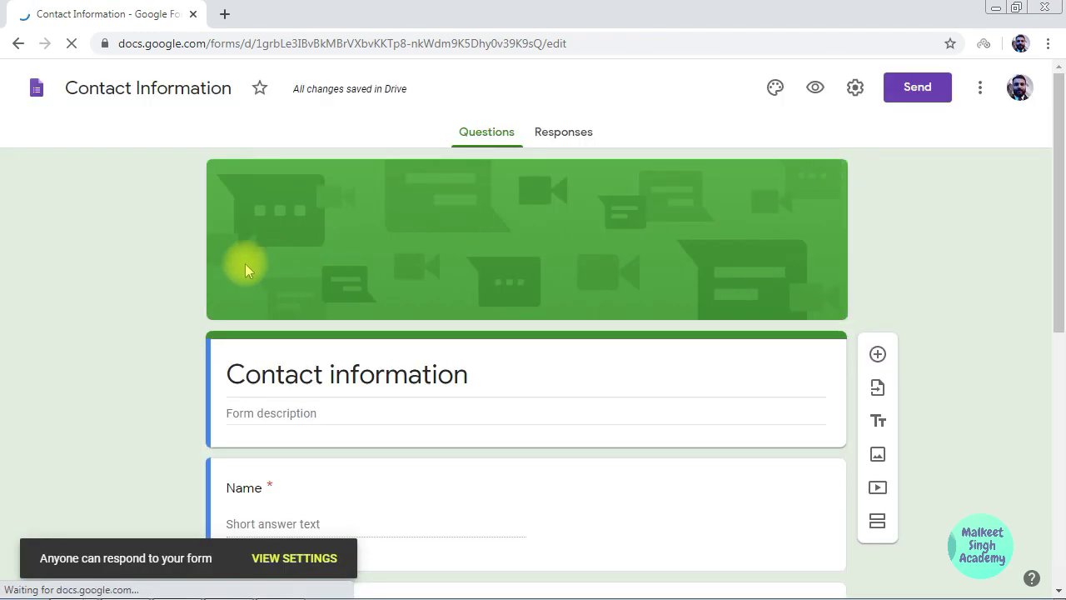
pyautogui.scroll(-1, 120, 296)
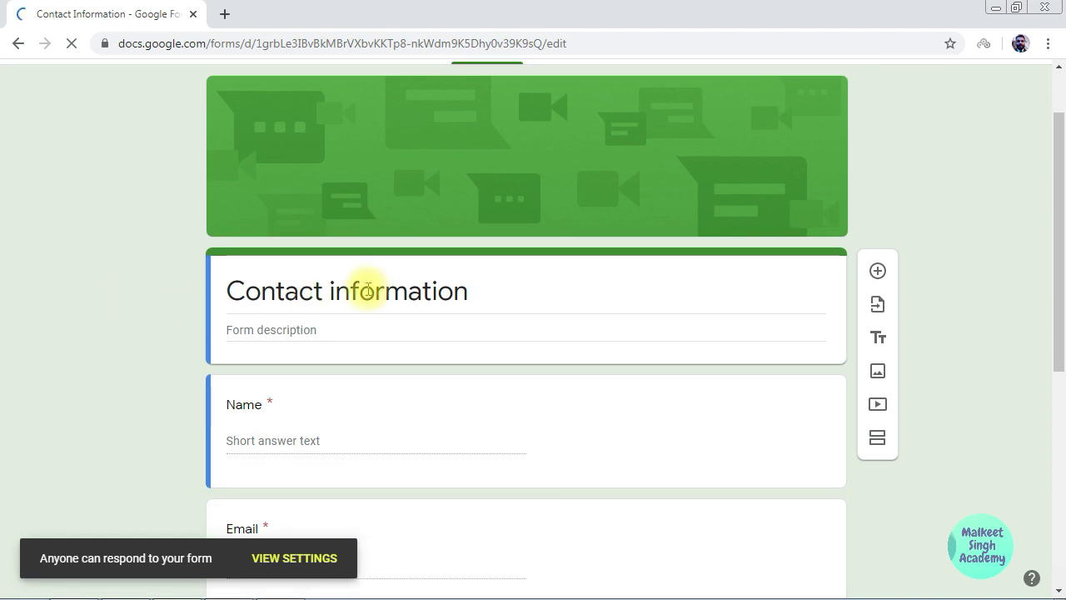
pyautogui.tripleClick(334, 306)
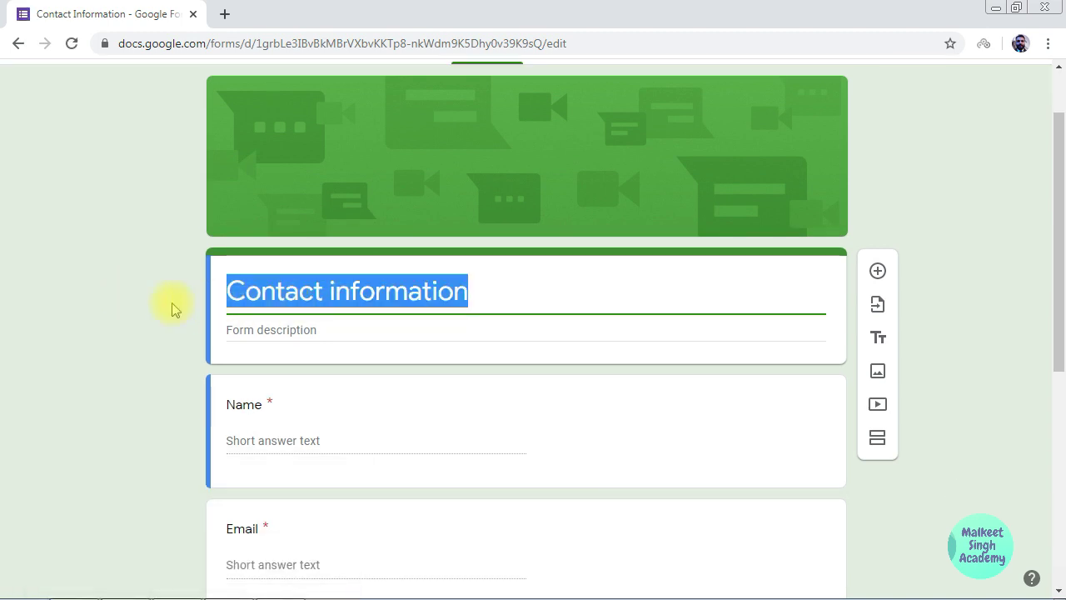
pyautogui.click(113, 234)
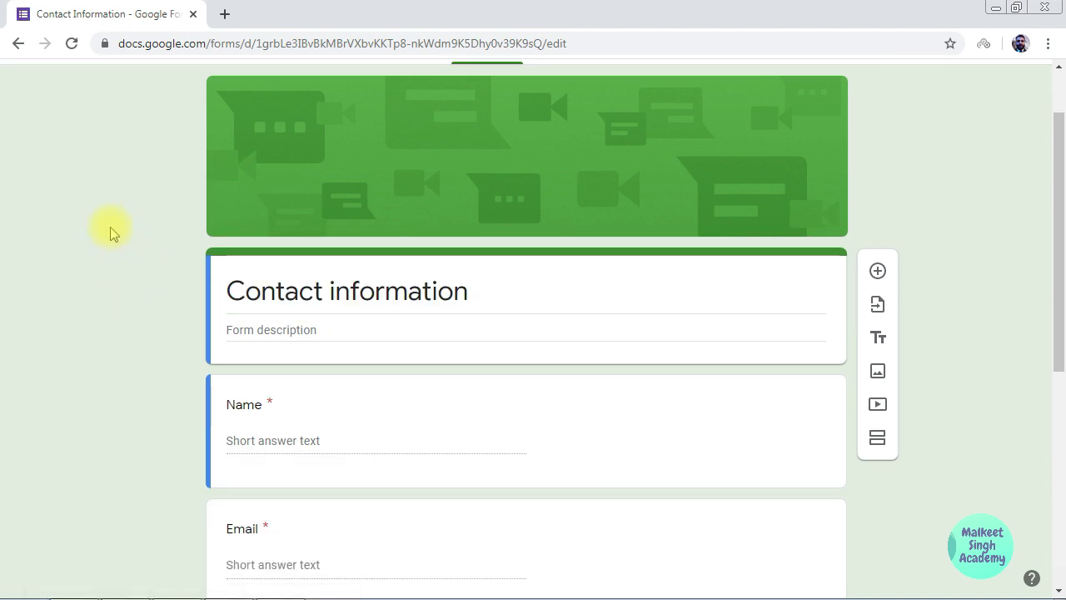
pyautogui.click(19, 46)
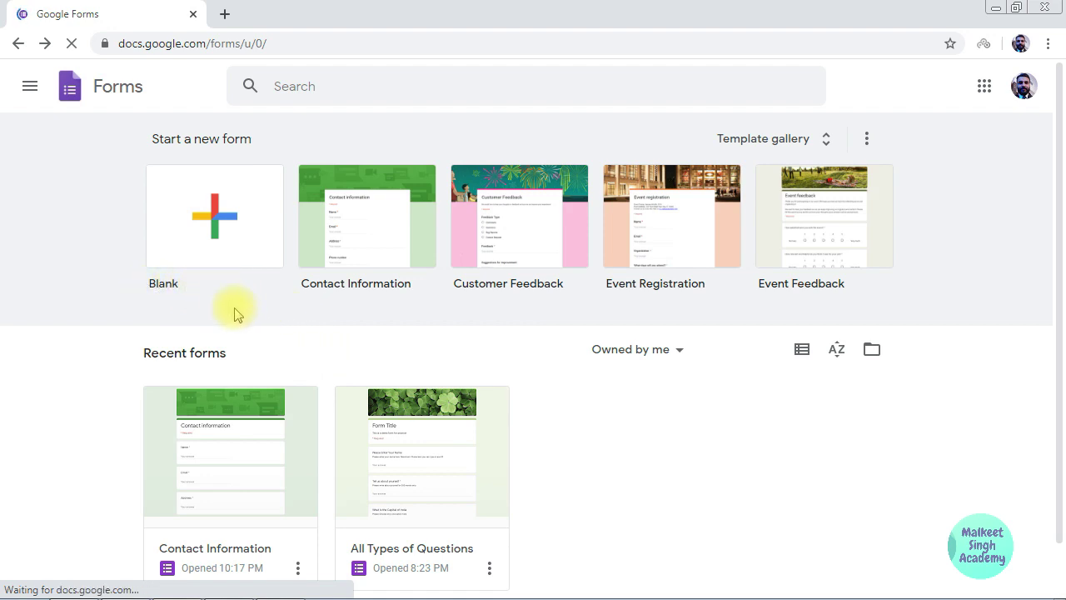
# Create a blank form and review the question types available for its first question.
pyautogui.click(221, 213)
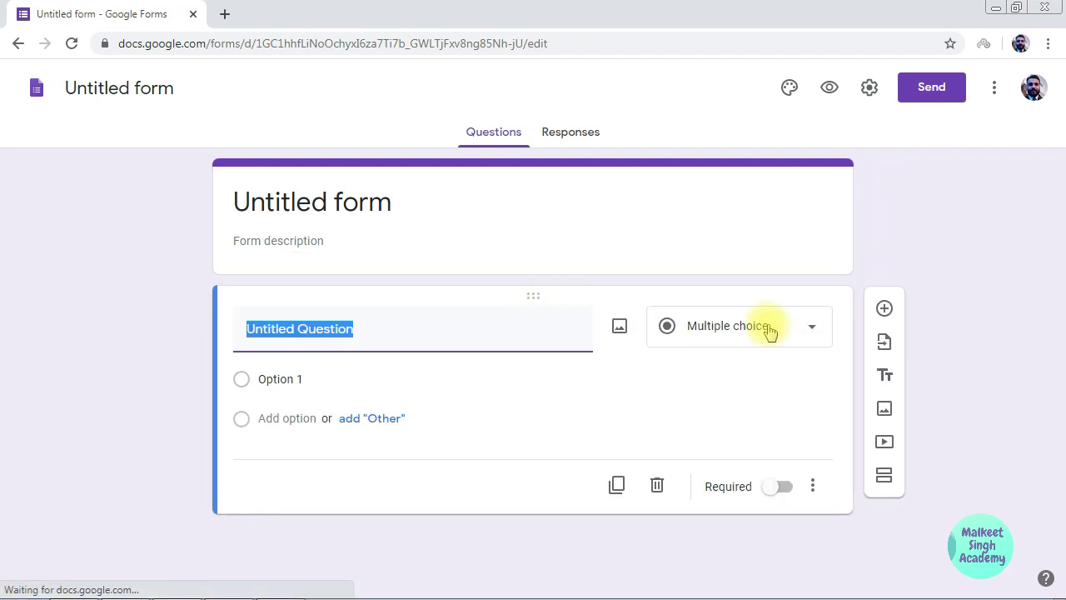
pyautogui.click(768, 330)
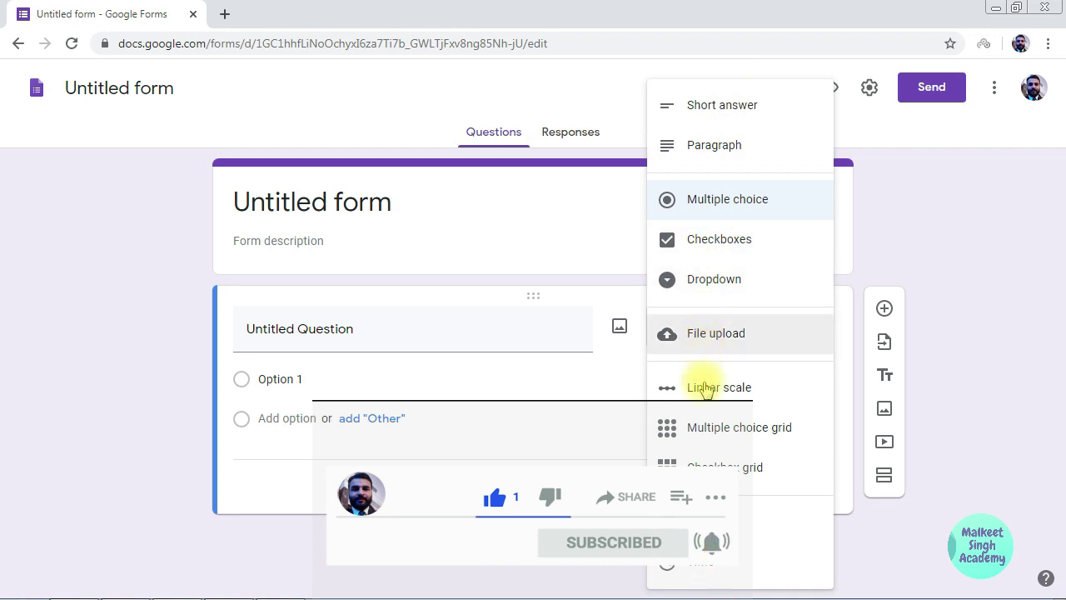
pyautogui.click(502, 454)
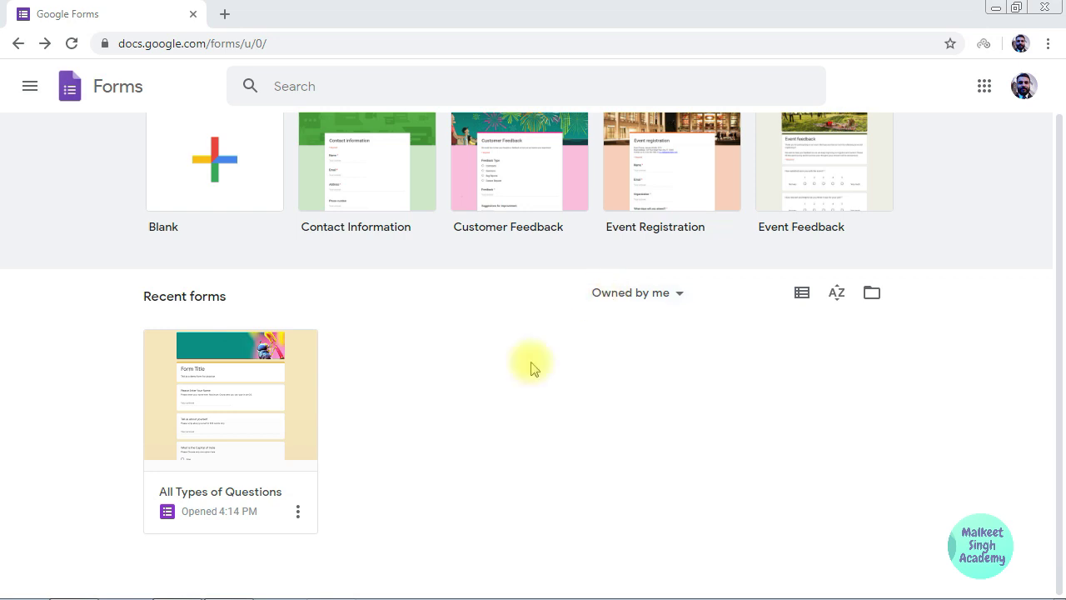
# Open the All Types of Questions form from the recent forms and look through its existing questions.
pyautogui.click(219, 421)
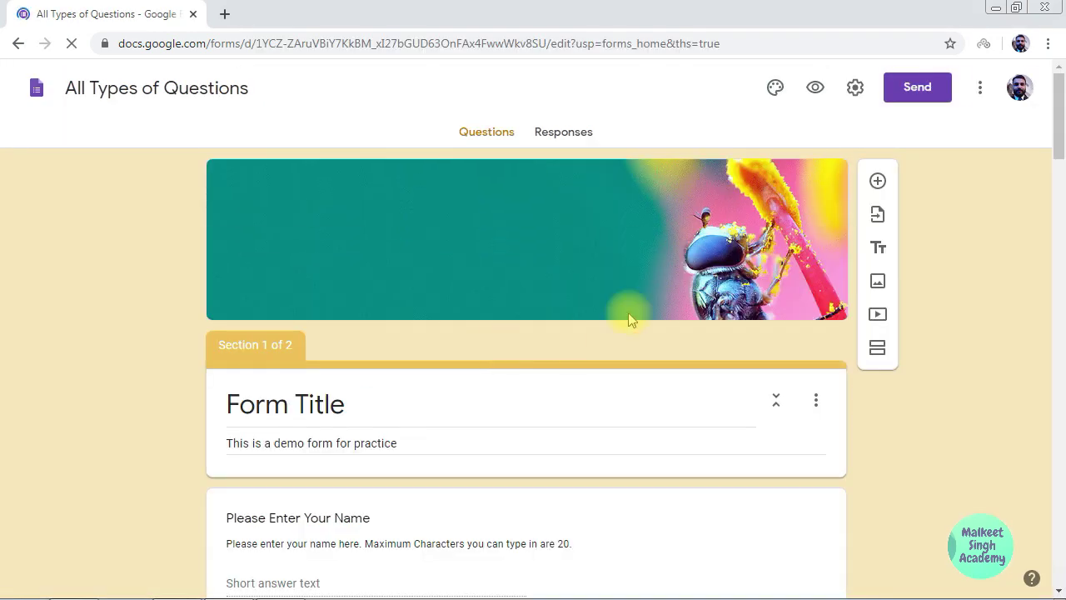
pyautogui.scroll(-3, 1058, 169)
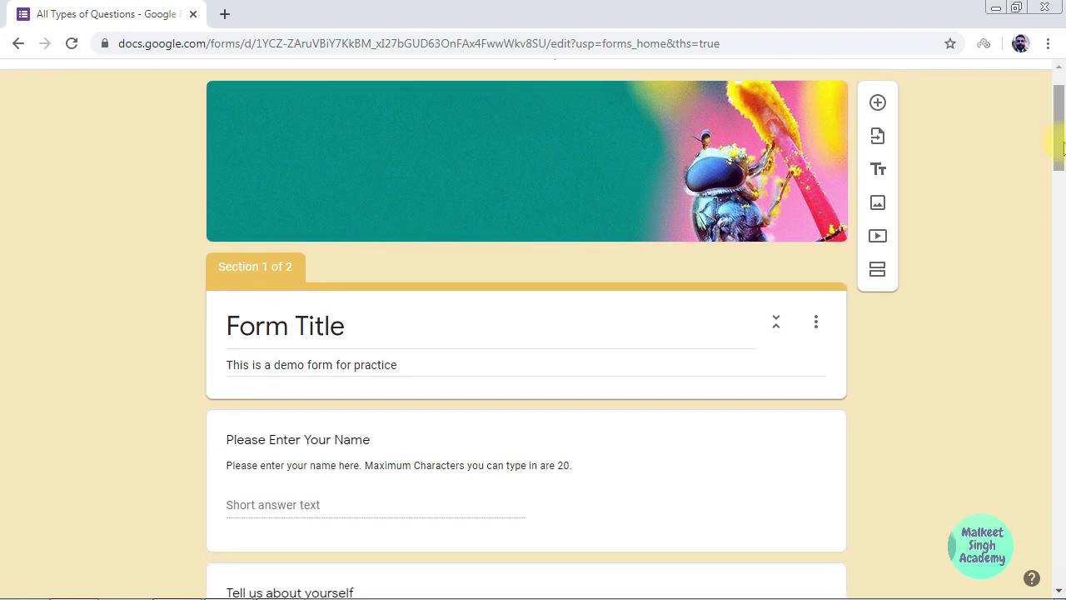
pyautogui.moveTo(1060, 173); pyautogui.dragTo(1060, 83)
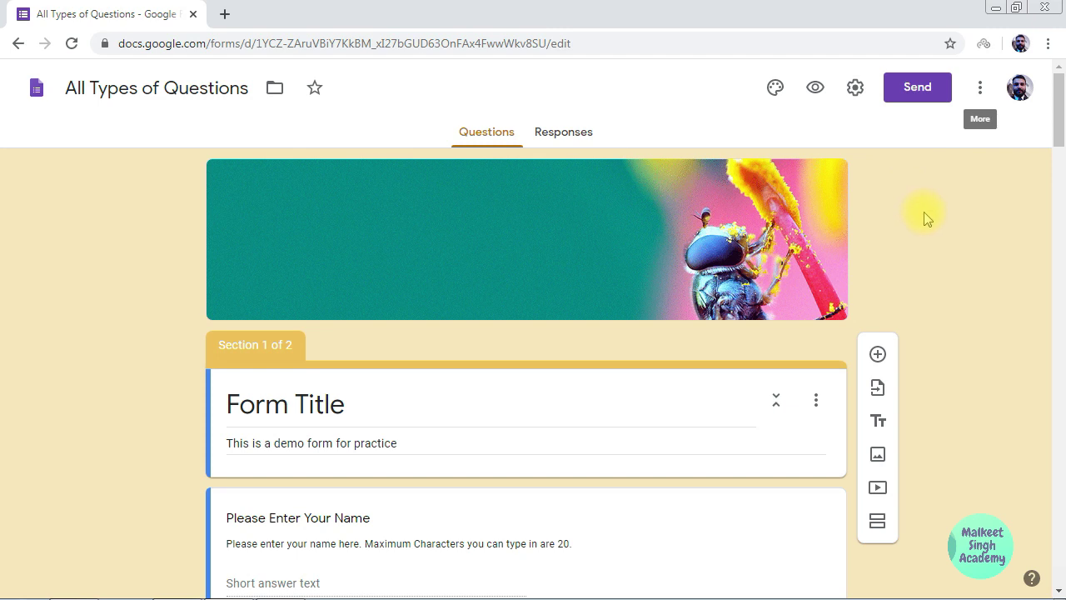
pyautogui.scroll(-1, 924, 225)
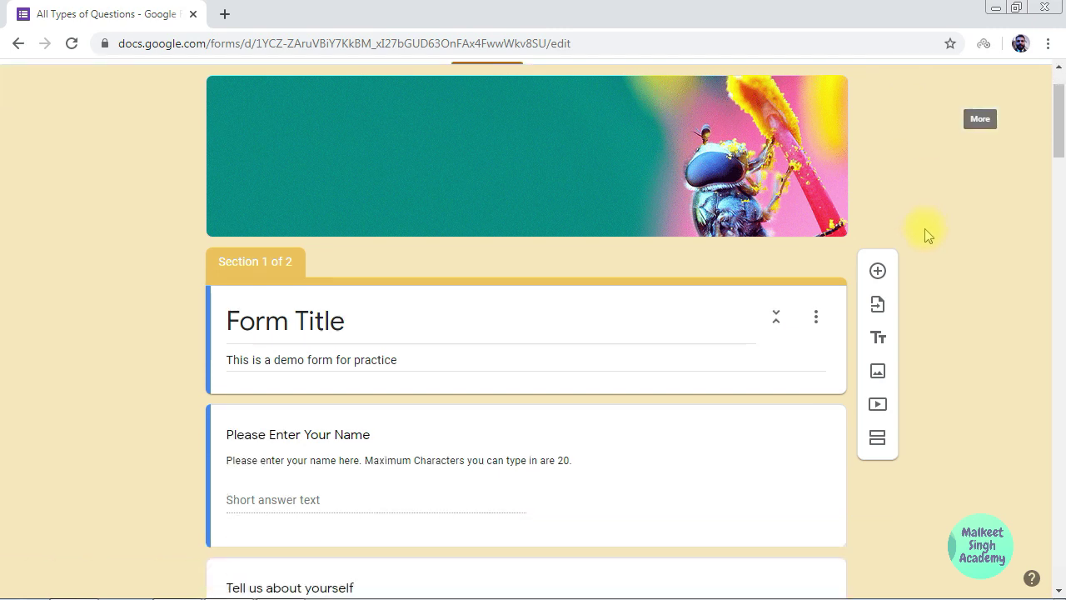
pyautogui.scroll(-5, 937, 257)
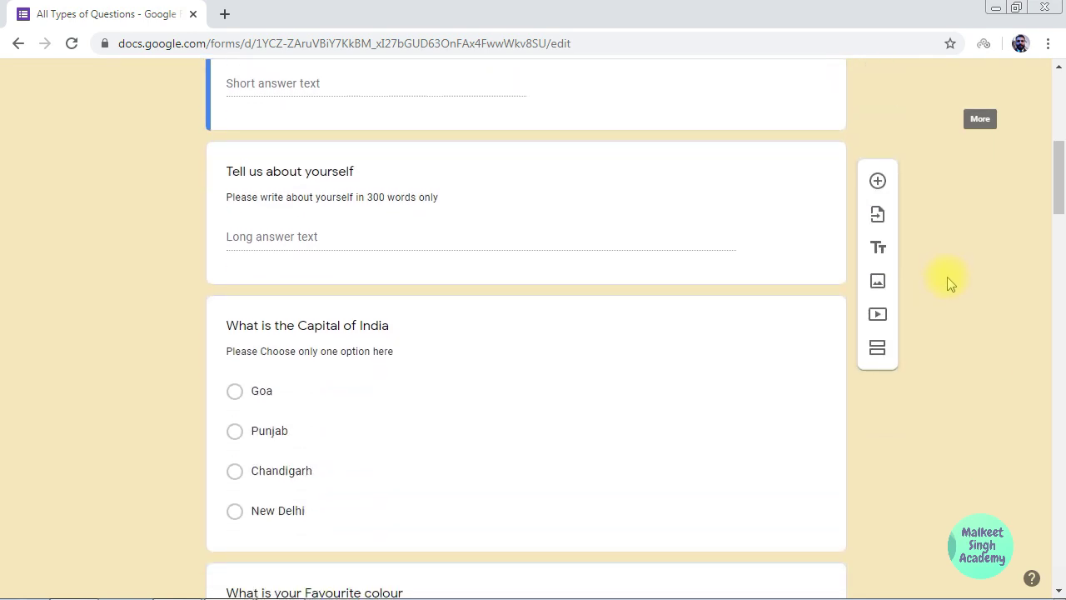
pyautogui.scroll(-2, 946, 280)
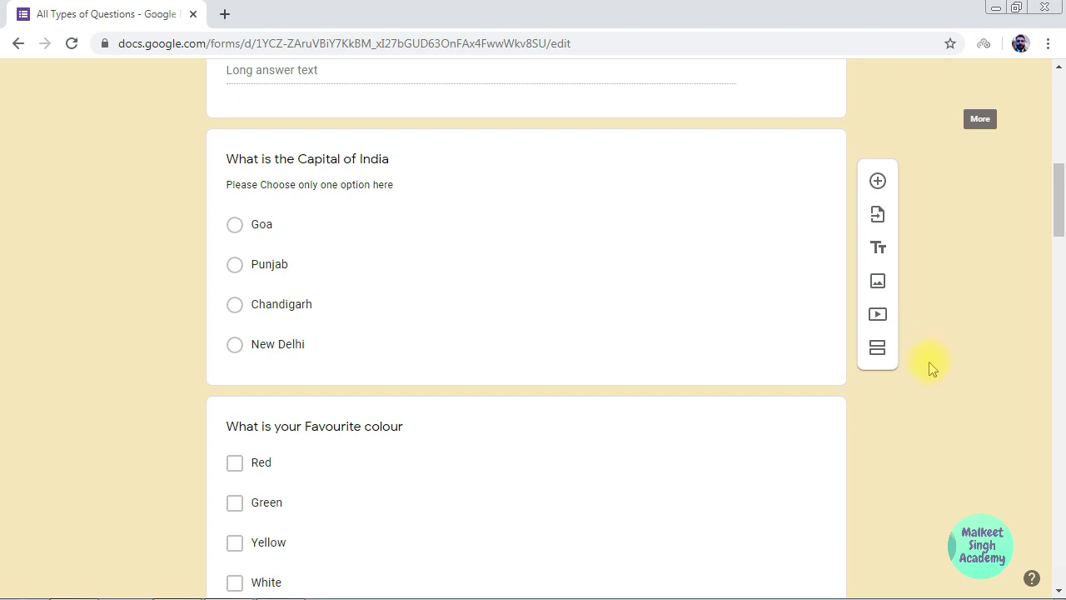
pyautogui.scroll(-3, 930, 372)
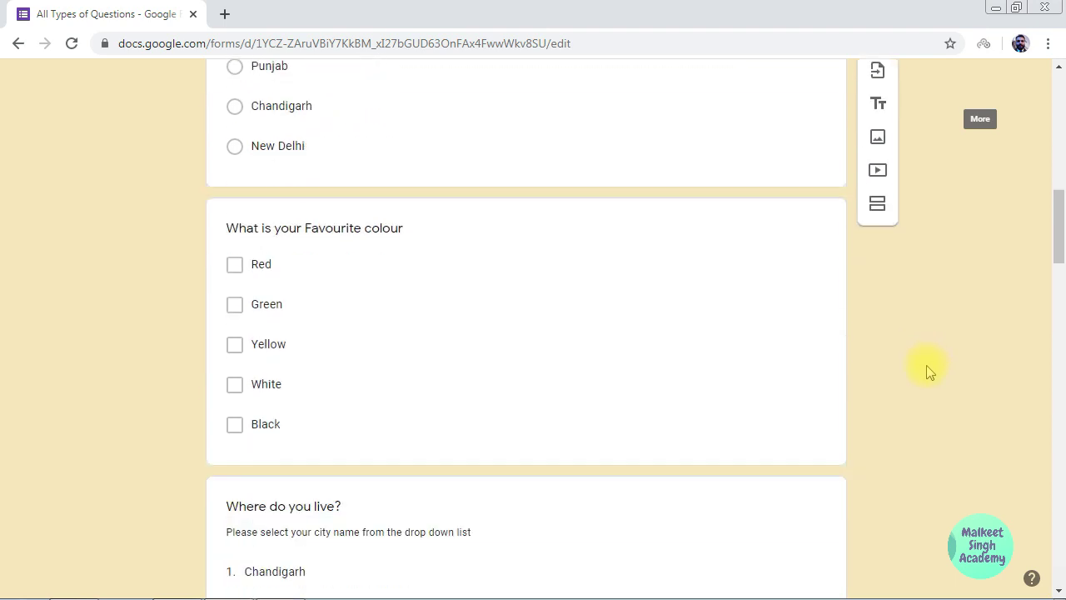
pyautogui.scroll(10, 951, 387)
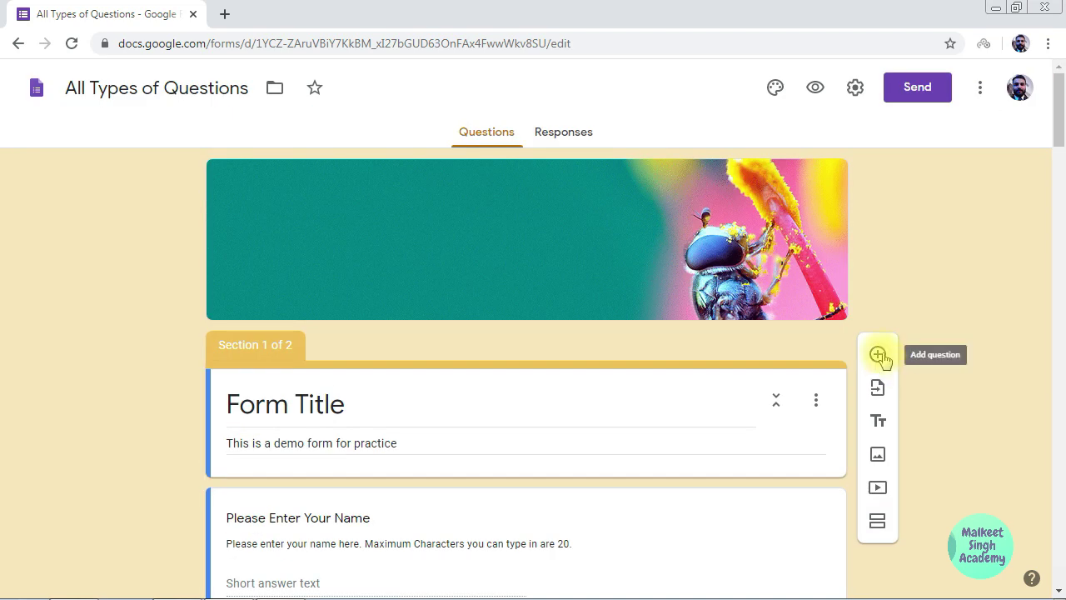
# Add a blank question directly below the form title and review the question types it offers.
pyautogui.scroll(-2, 944, 357)
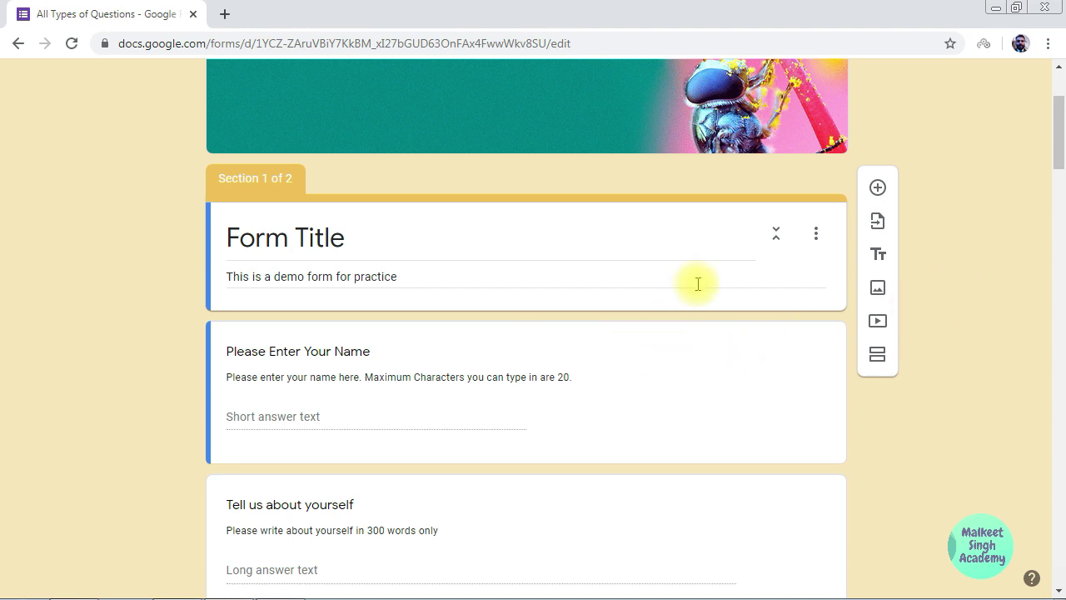
pyautogui.click(877, 187)
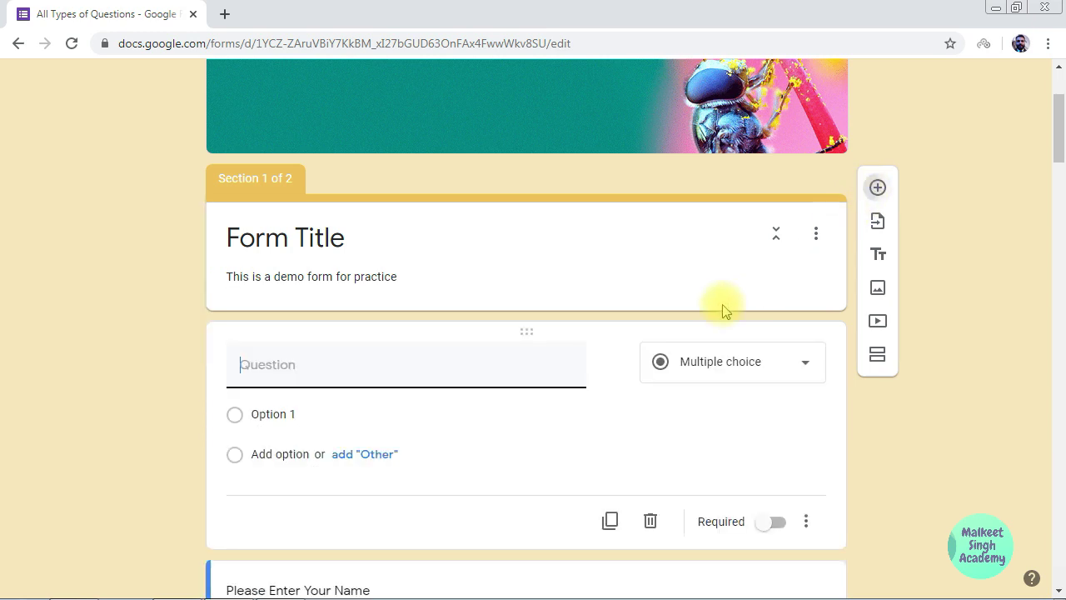
pyautogui.click(754, 370)
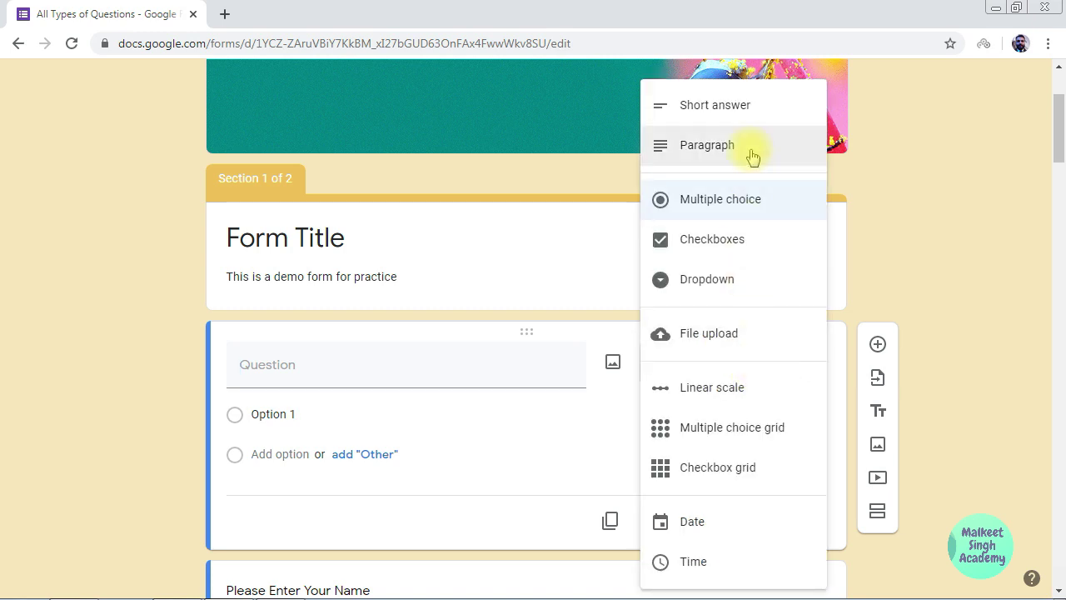
pyautogui.click(874, 323)
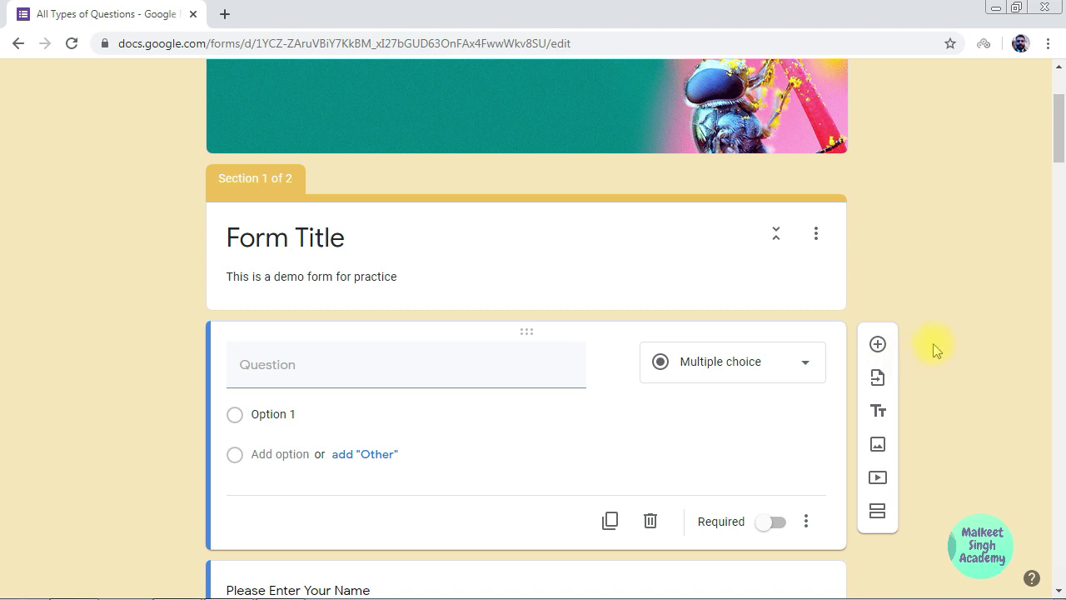
# Mark the new blank question as required and delete the question from the form.
pyautogui.scroll(-1, 958, 325)
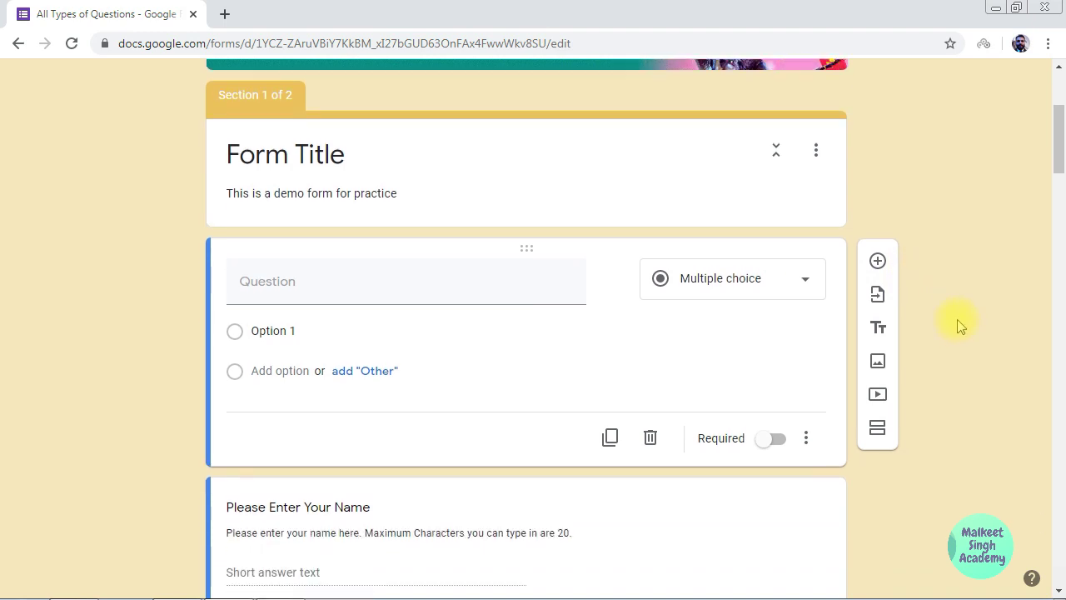
pyautogui.scroll(-2, 953, 325)
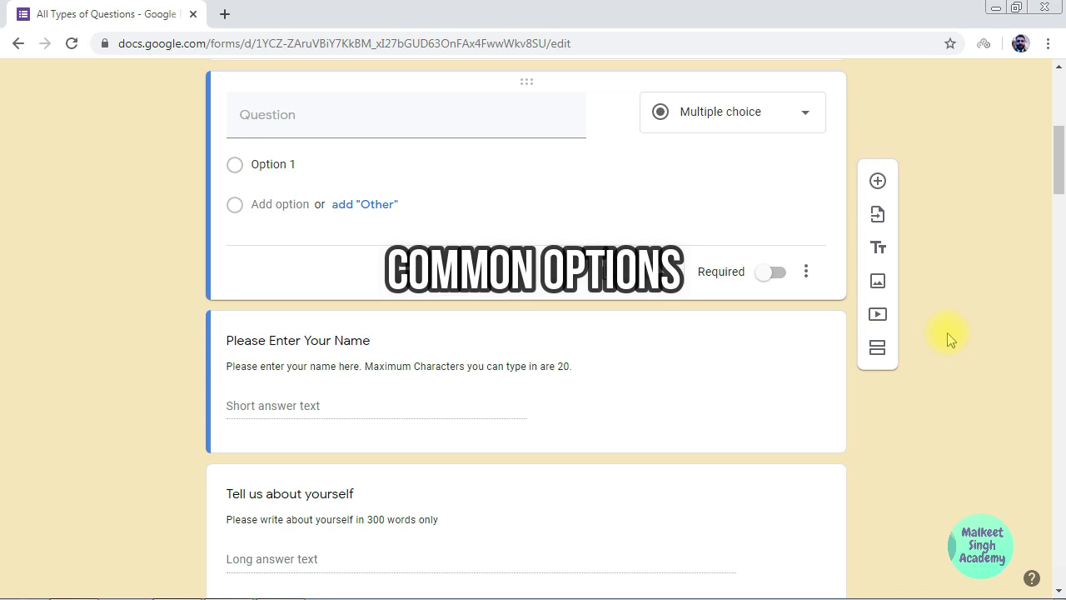
pyautogui.click(779, 280)
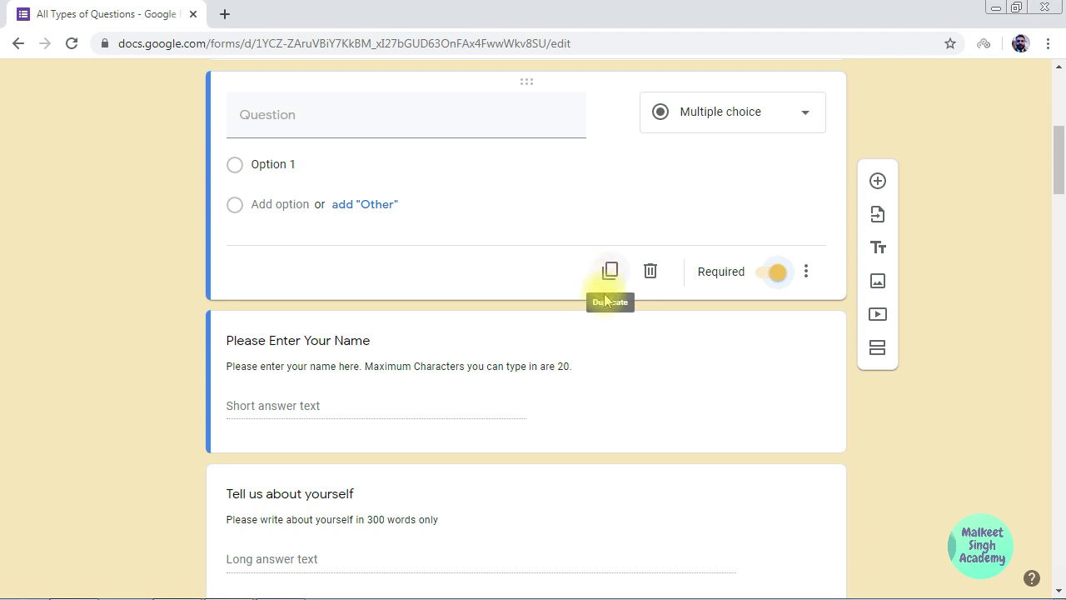
pyautogui.click(650, 281)
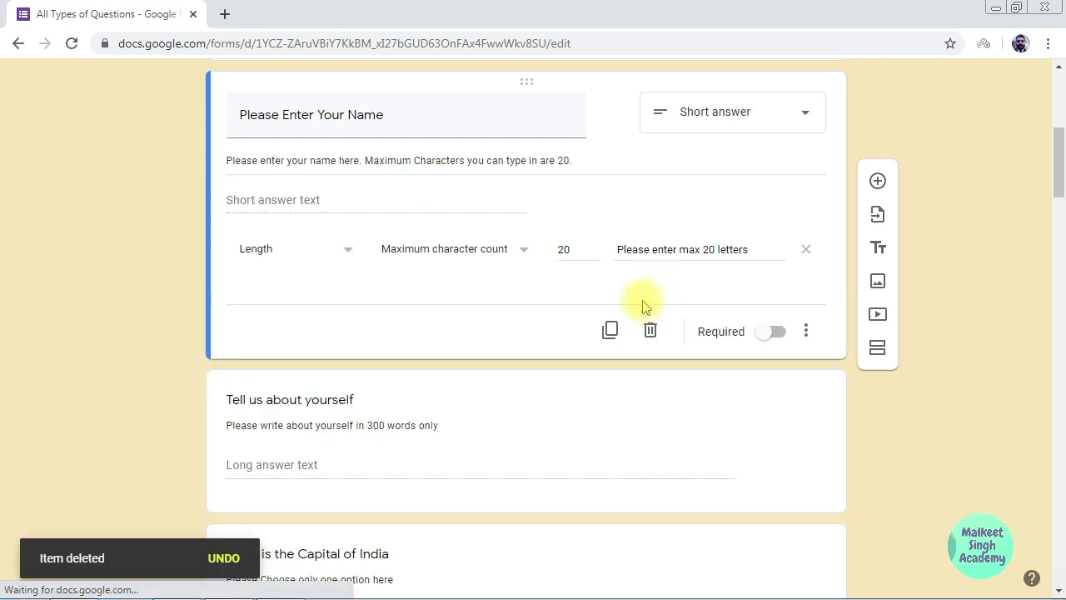
# Review the Please Enter Your Name question's display options, its description and the sources for inserting an image.
pyautogui.click(806, 334)
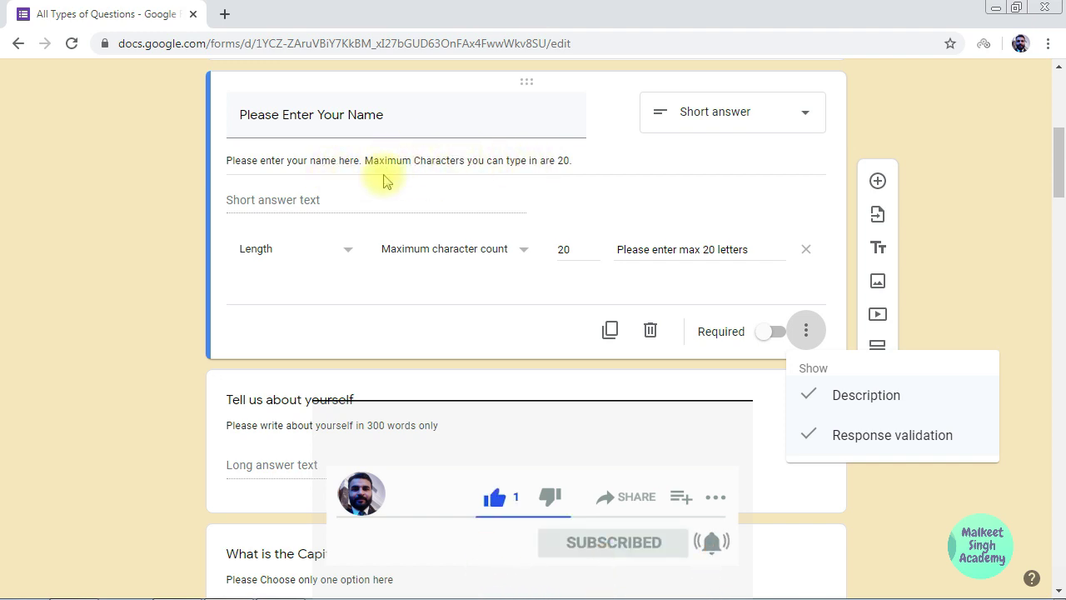
pyautogui.click(986, 263)
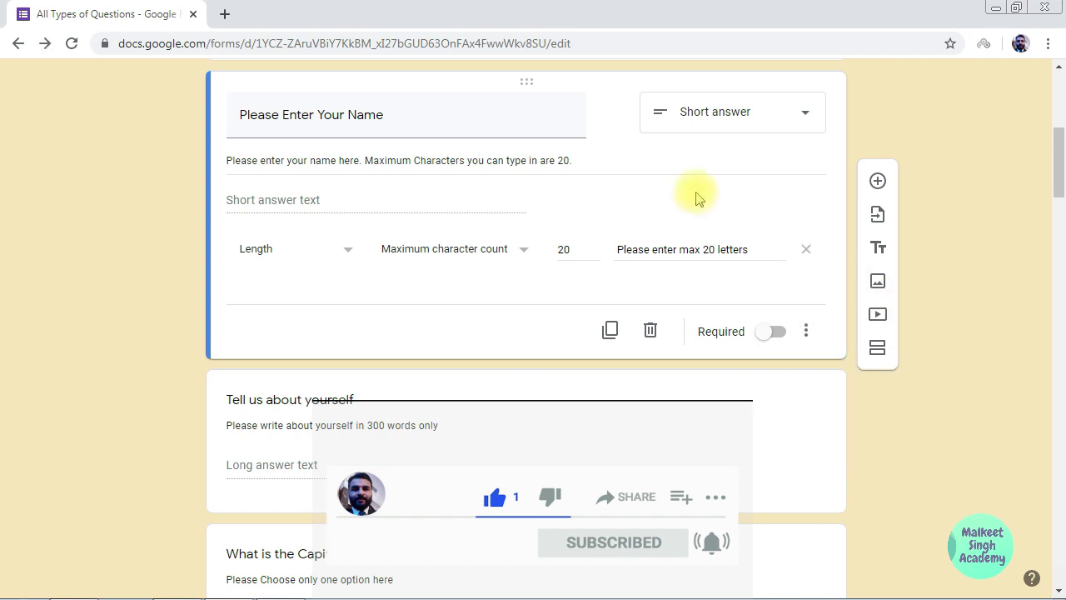
pyautogui.tripleClick(646, 164)
pyautogui.moveTo(702, 136)
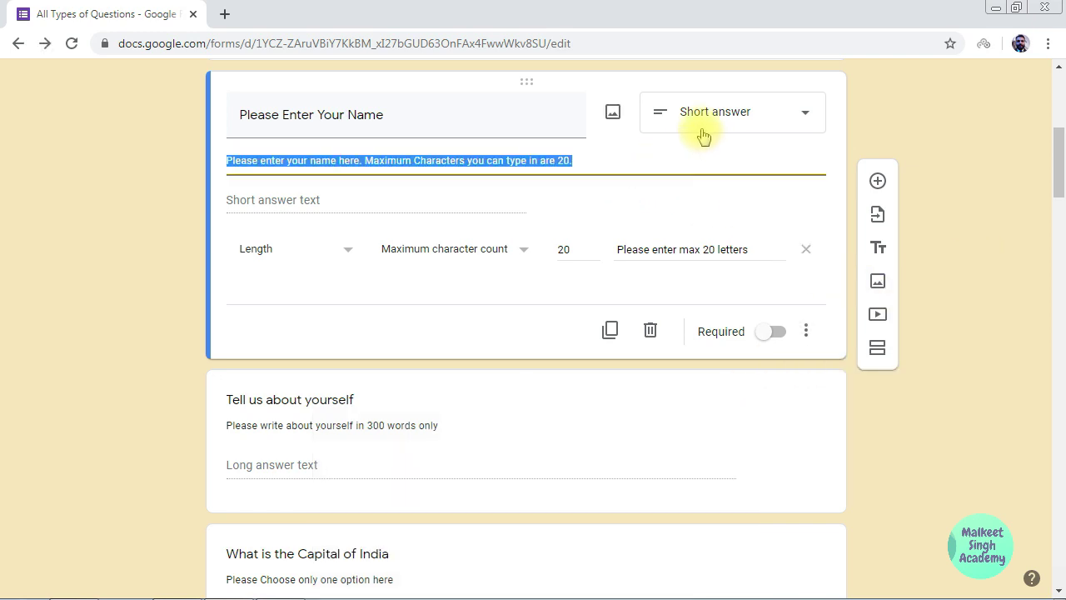
pyautogui.click(612, 120)
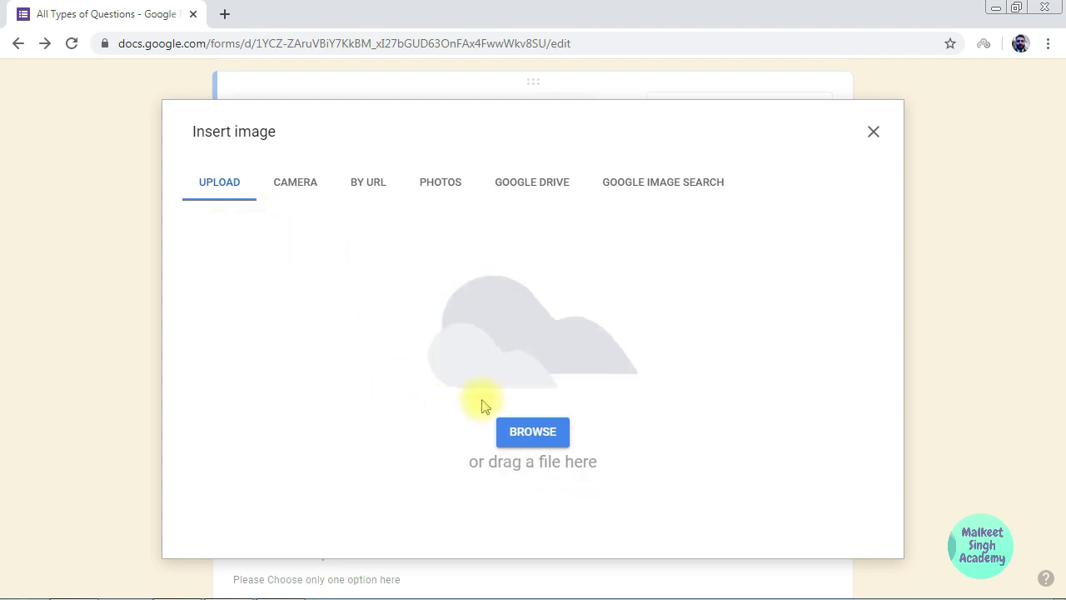
pyautogui.click(633, 189)
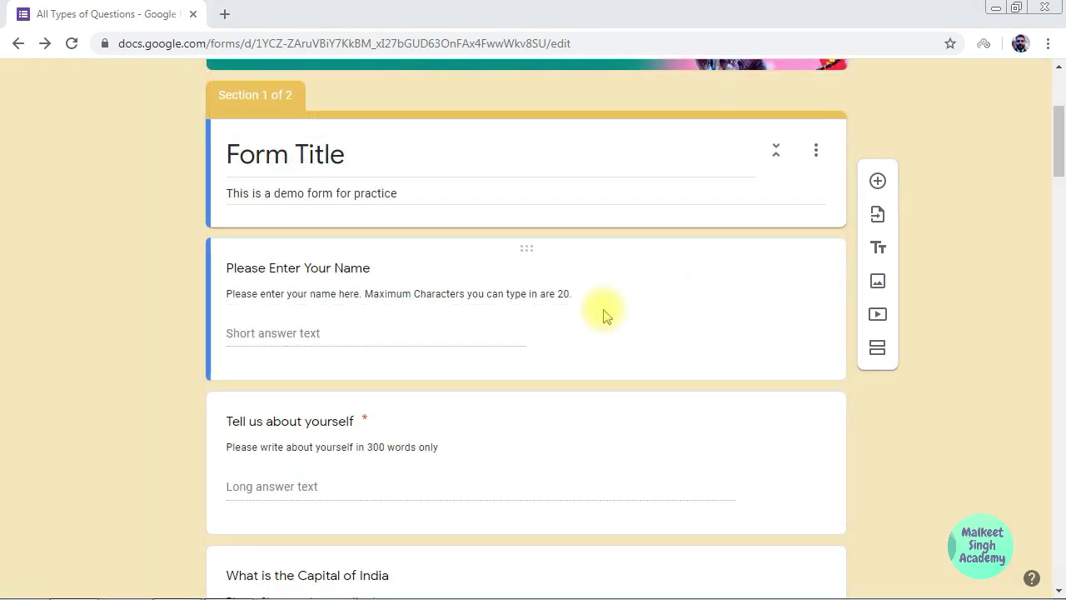
# Select the Please Enter Your Name question and examine its description and response validation settings and rule types.
pyautogui.click(630, 271)
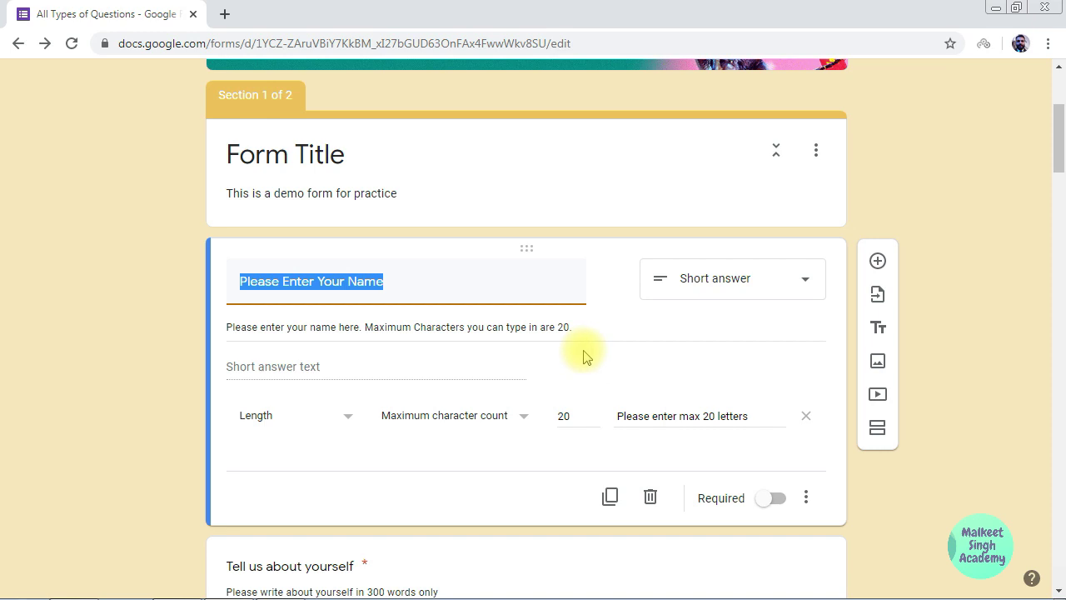
pyautogui.scroll(-1, 670, 375)
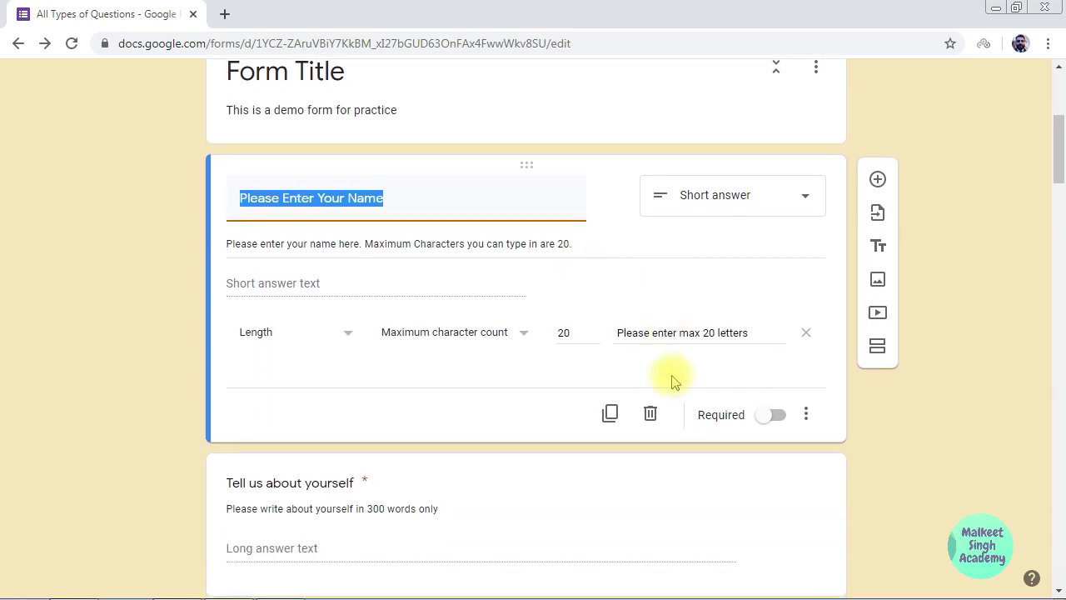
pyautogui.click(807, 417)
pyautogui.scroll(-1, 944, 350)
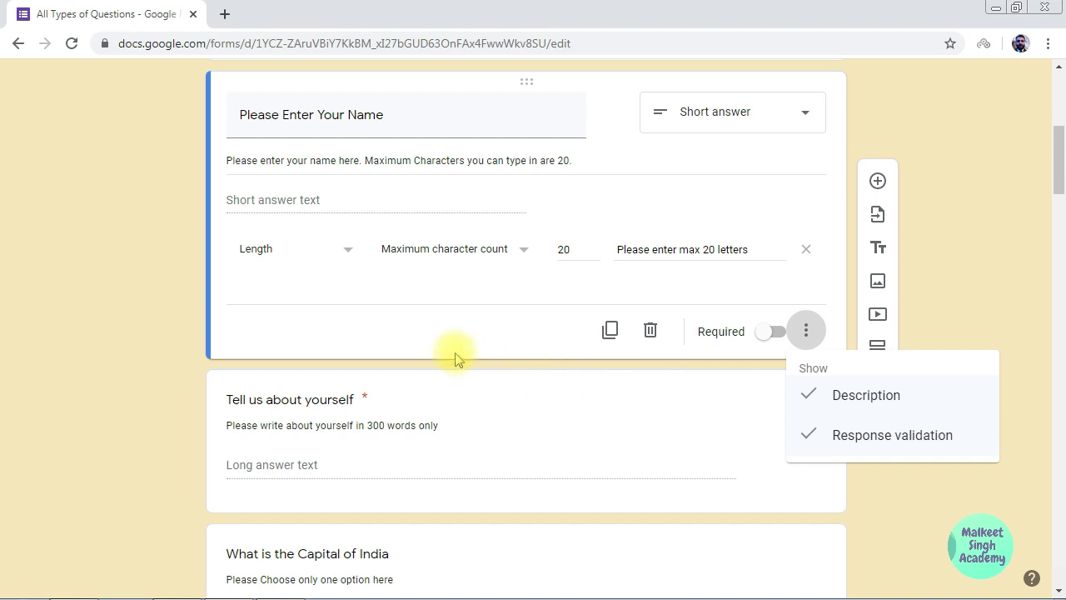
pyautogui.scroll(1, 461, 361)
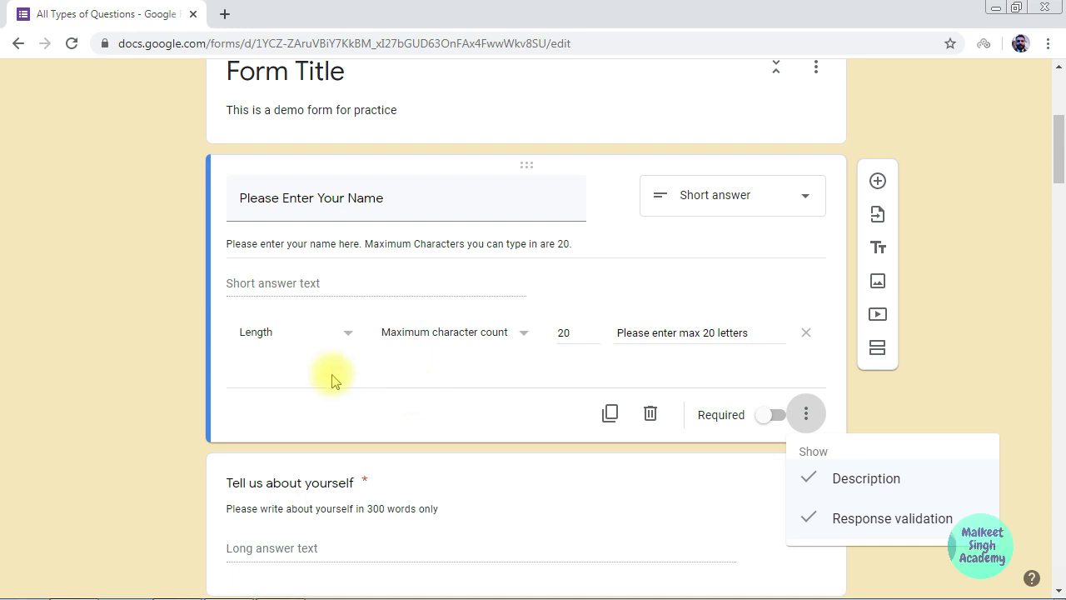
pyautogui.click(313, 335)
pyautogui.click(316, 335)
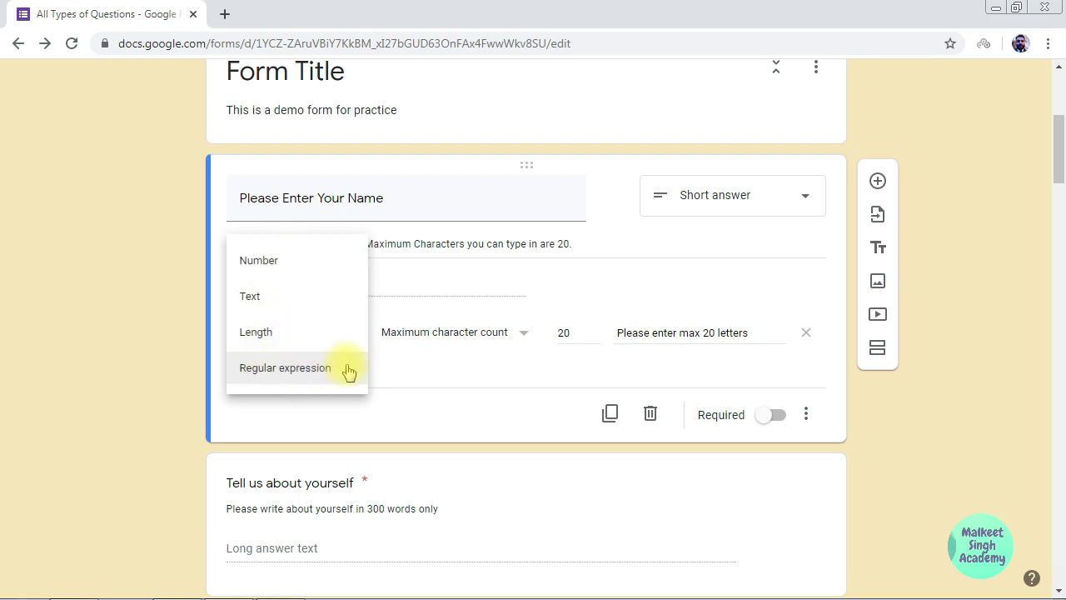
pyautogui.click(416, 392)
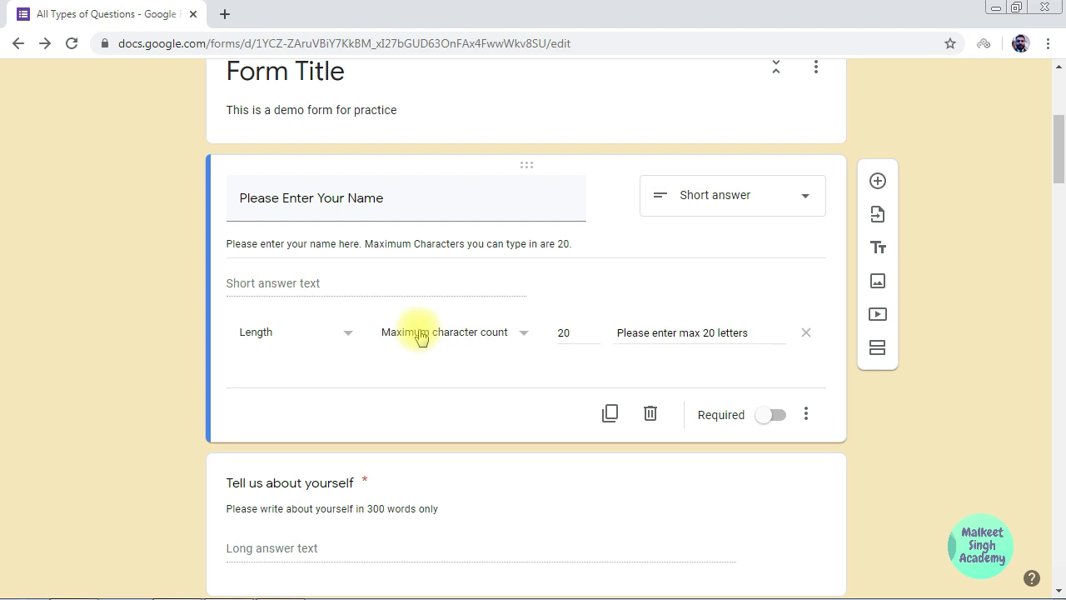
# Examine the name question's character limit and custom error text, and compare the Number, Text, Length and Regular expression rules.
pyautogui.doubleClick(560, 333)
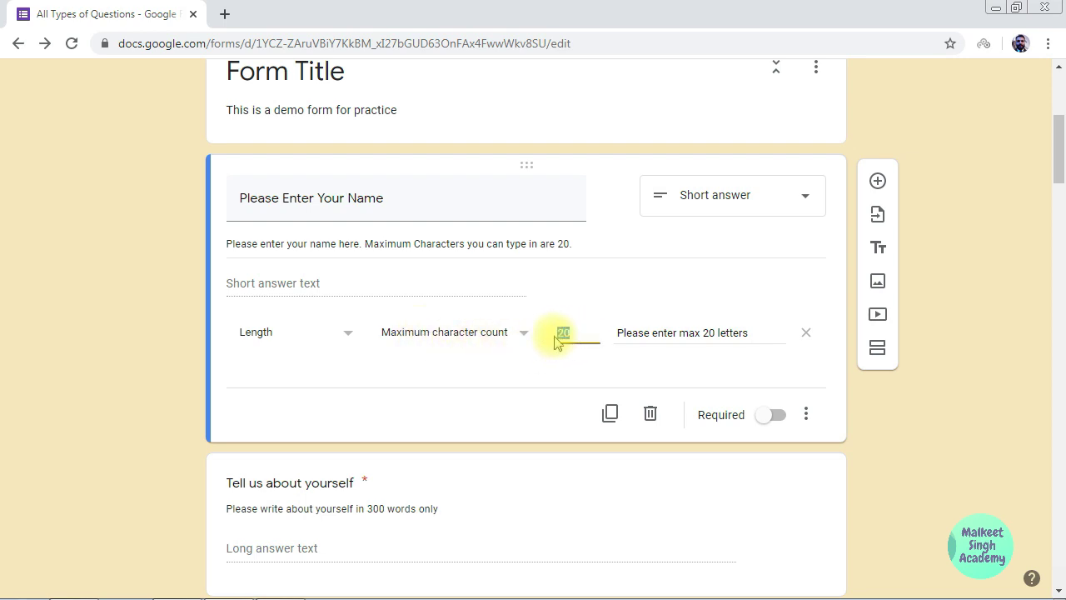
pyautogui.click(548, 385)
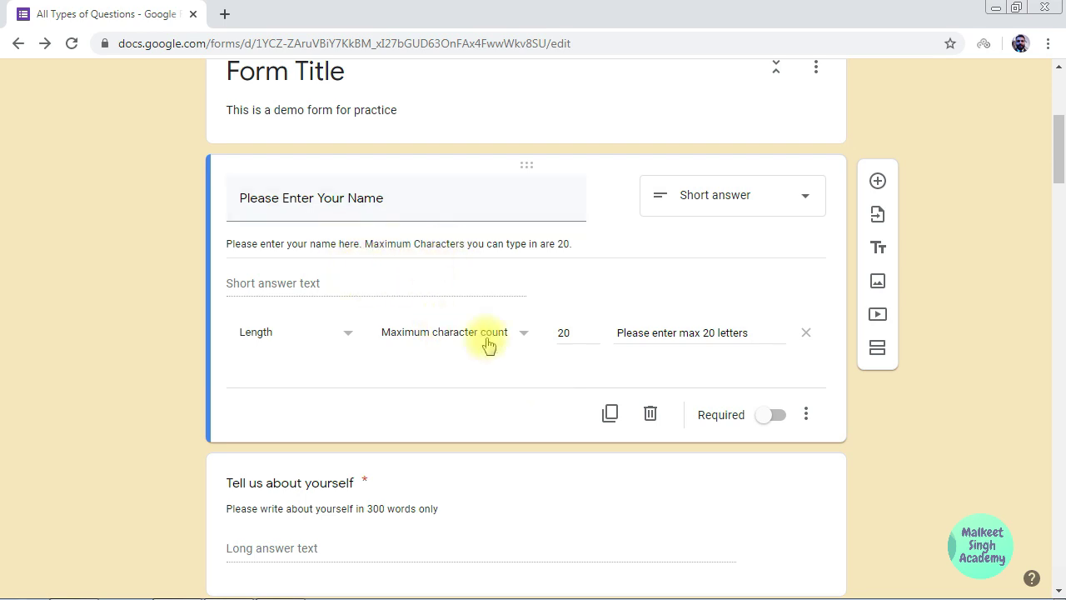
pyautogui.click(700, 334)
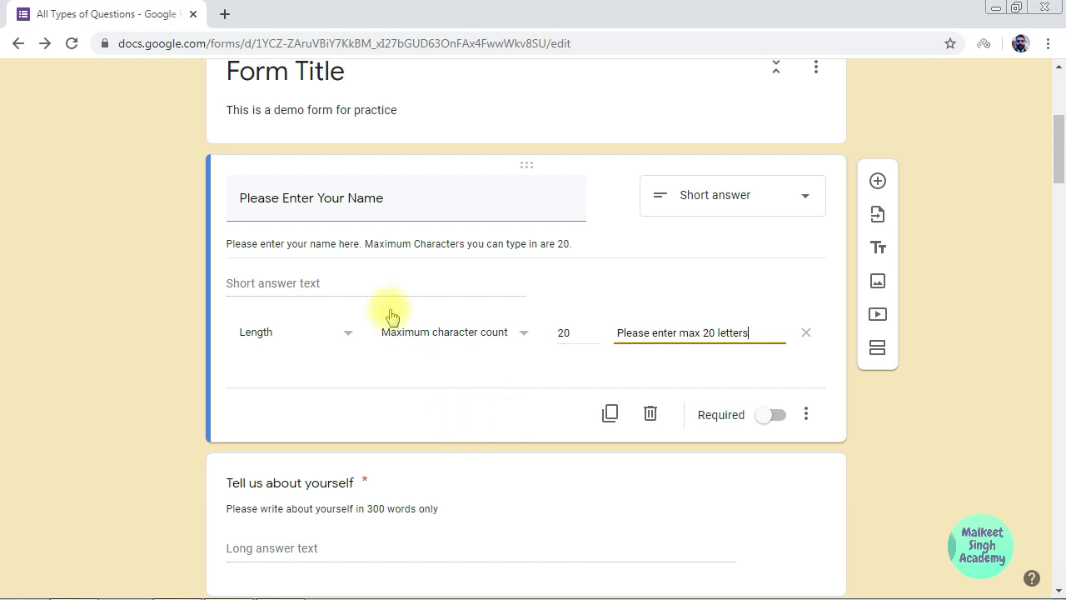
pyautogui.click(327, 328)
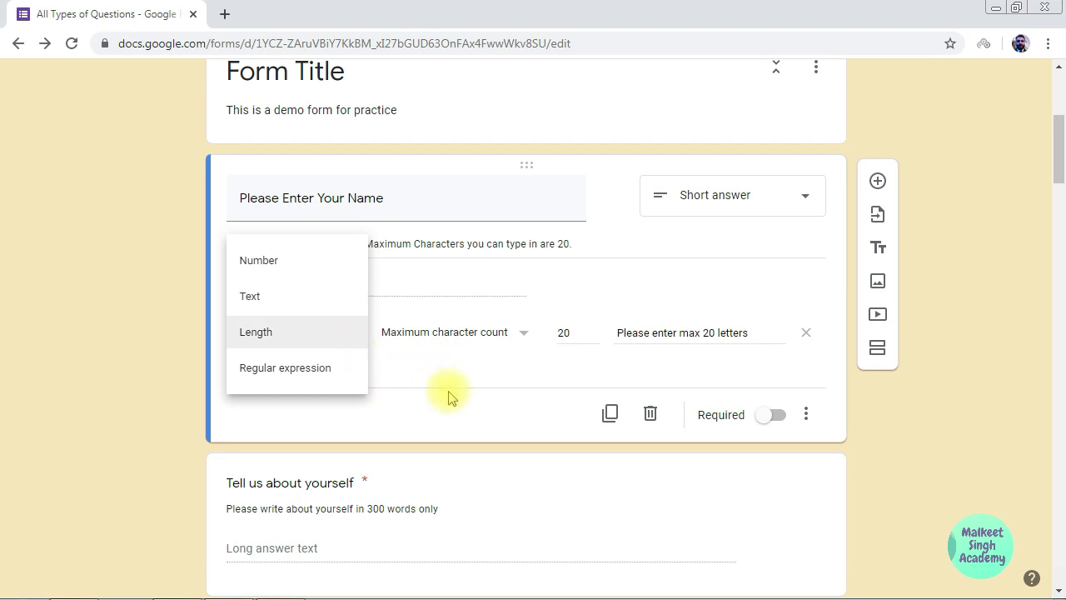
pyautogui.click(404, 392)
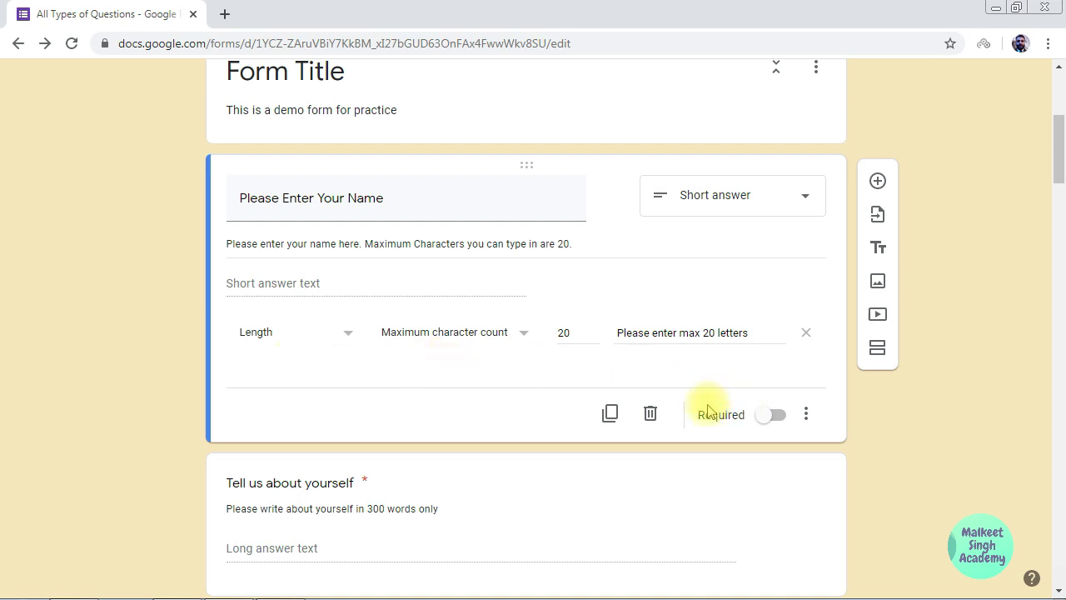
pyautogui.click(349, 339)
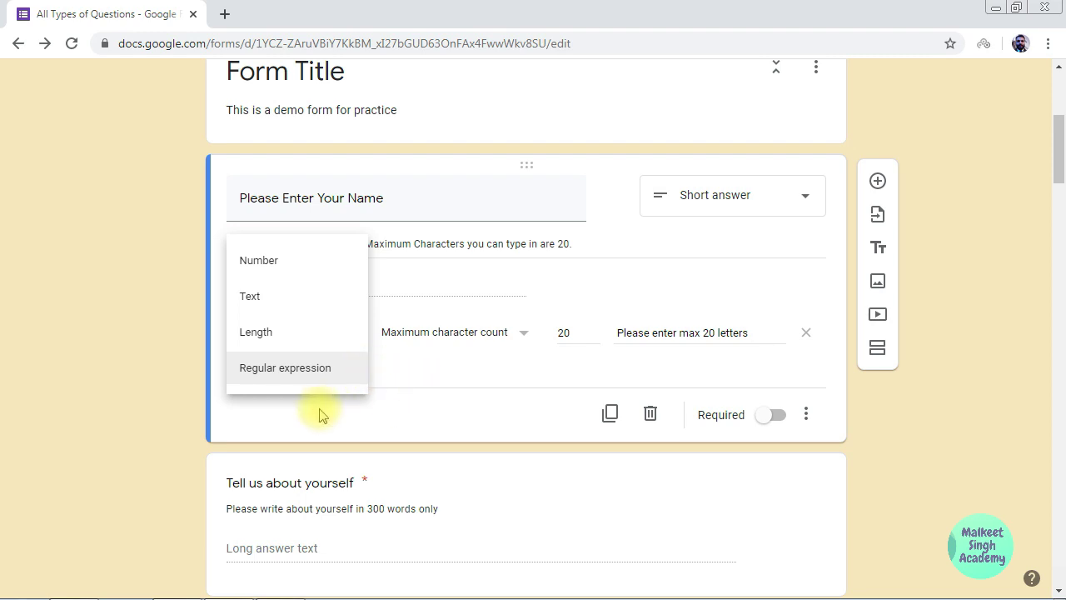
pyautogui.click(427, 406)
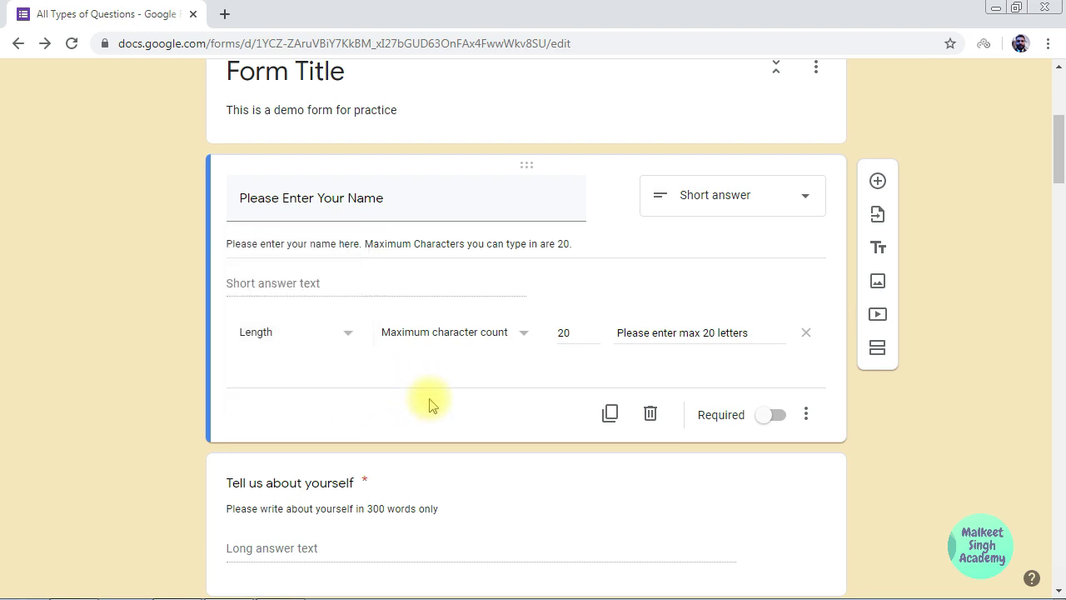
# Turn off response validation for the Tell us about yourself paragraph question.
pyautogui.scroll(-1, 442, 399)
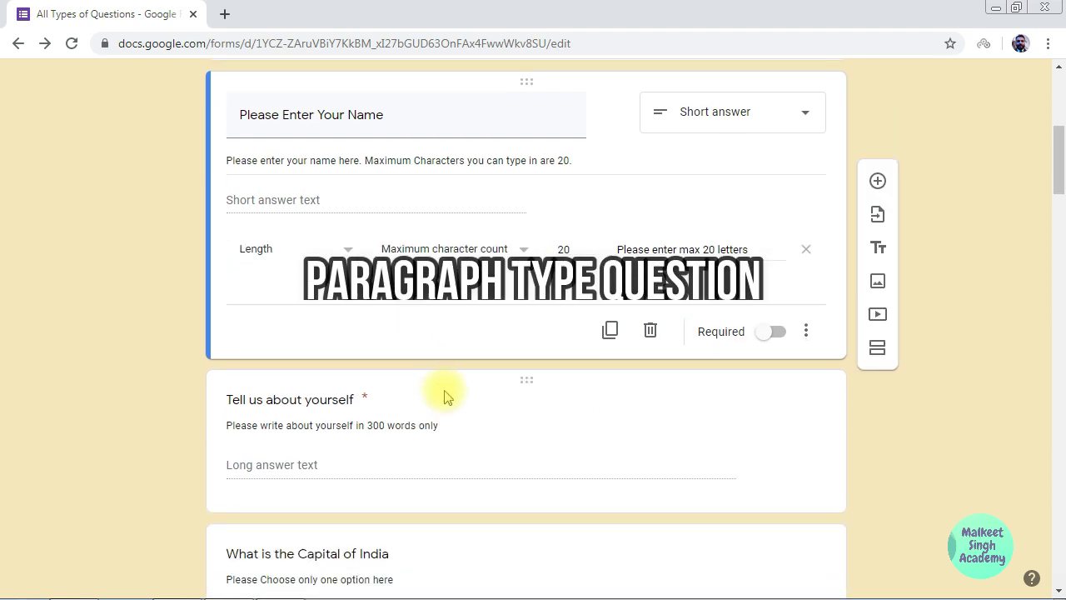
pyautogui.scroll(-2, 455, 367)
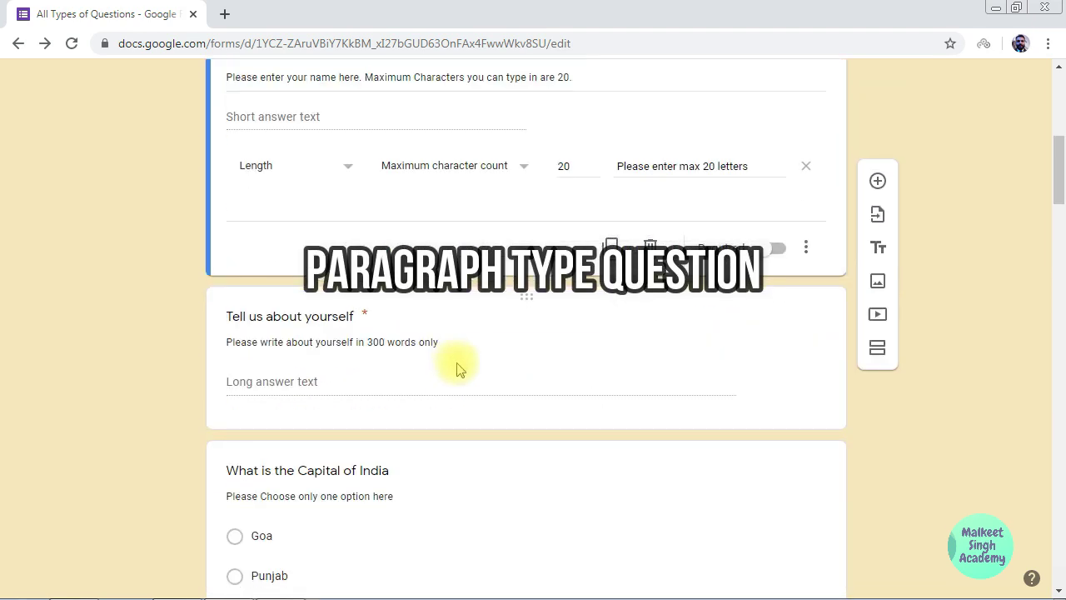
pyautogui.click(538, 319)
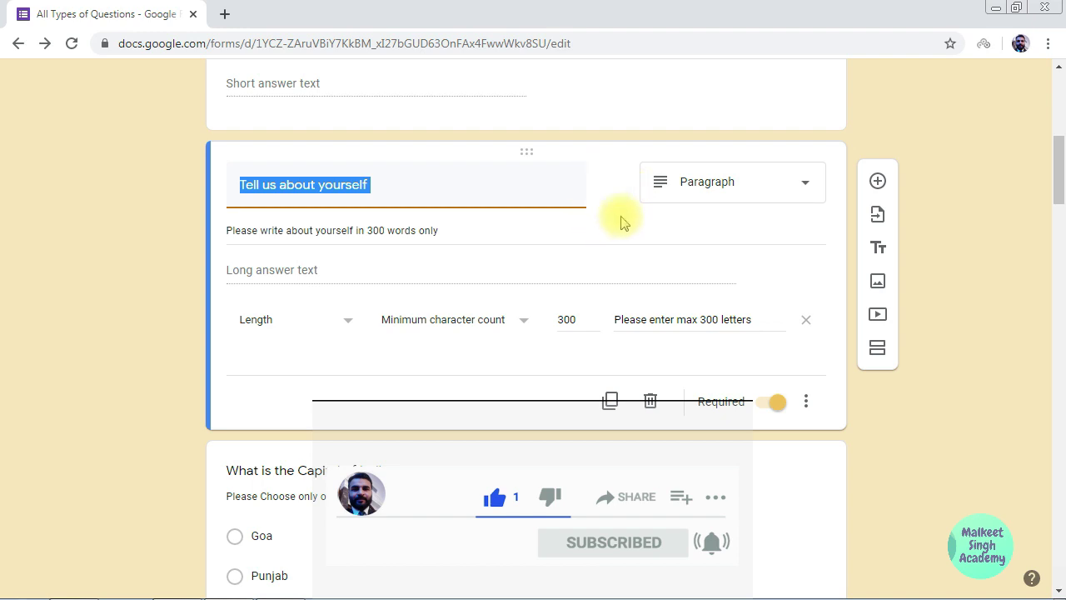
pyautogui.scroll(-1, 633, 229)
pyautogui.click(807, 321)
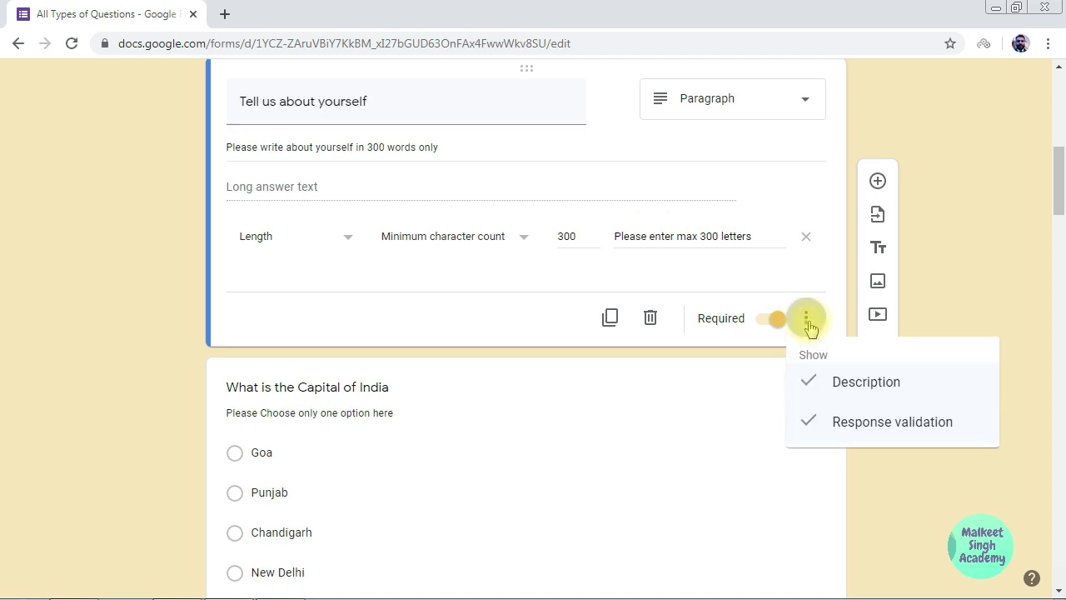
pyautogui.click(859, 424)
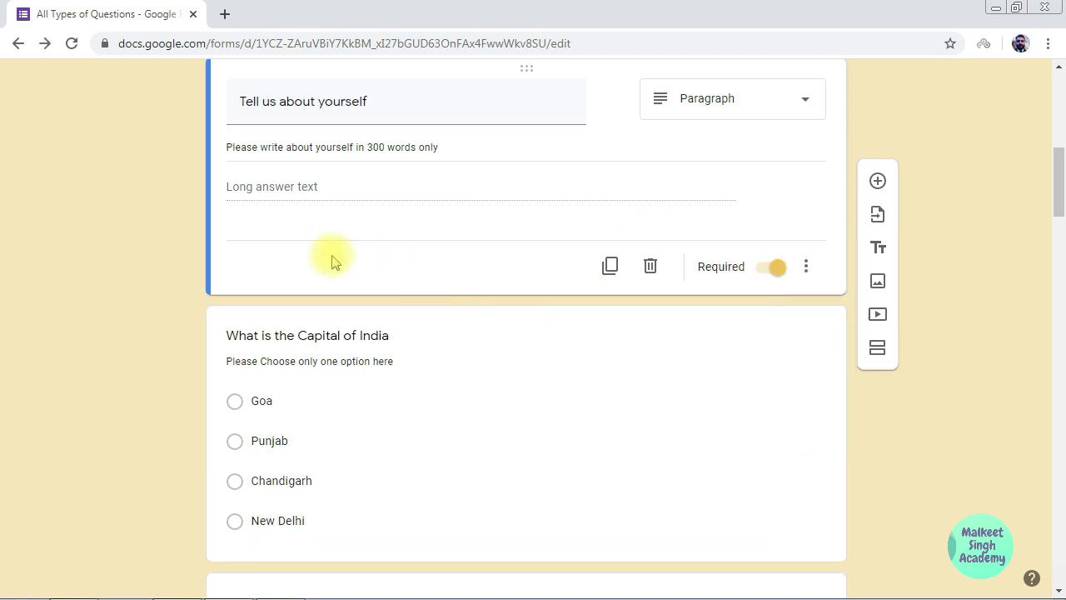
# Turn response validation back on for the Tell us about yourself question, using Length as the rule type.
pyautogui.click(806, 268)
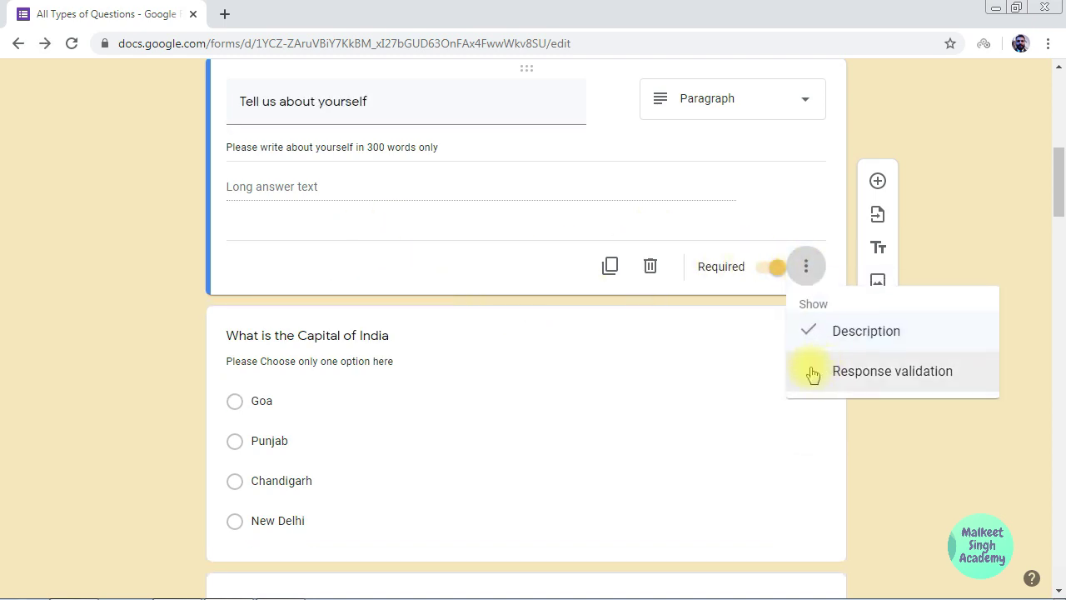
pyautogui.click(814, 374)
pyautogui.click(304, 249)
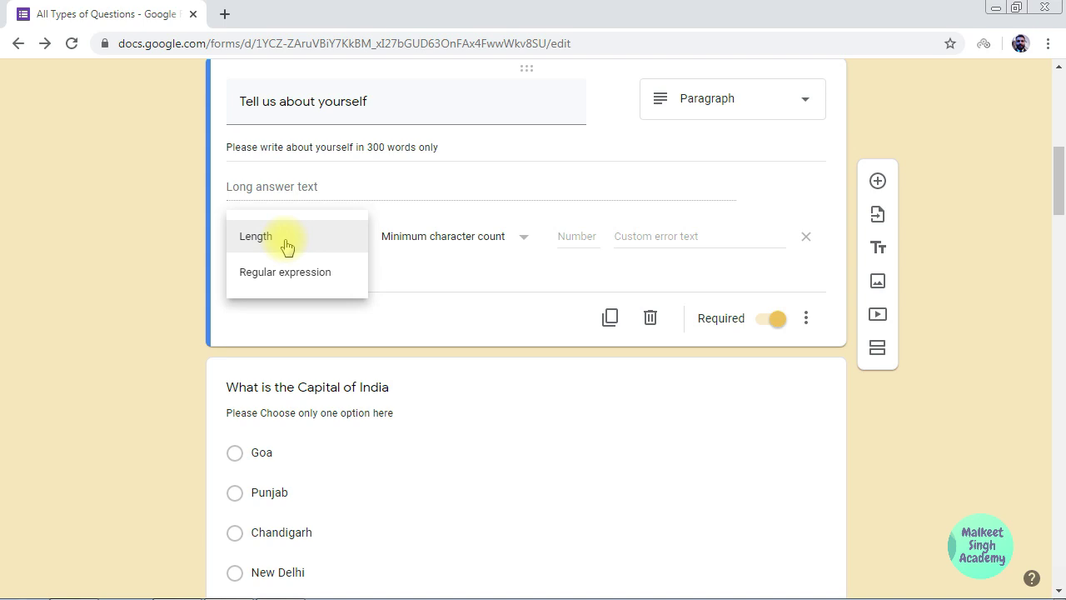
pyautogui.click(287, 245)
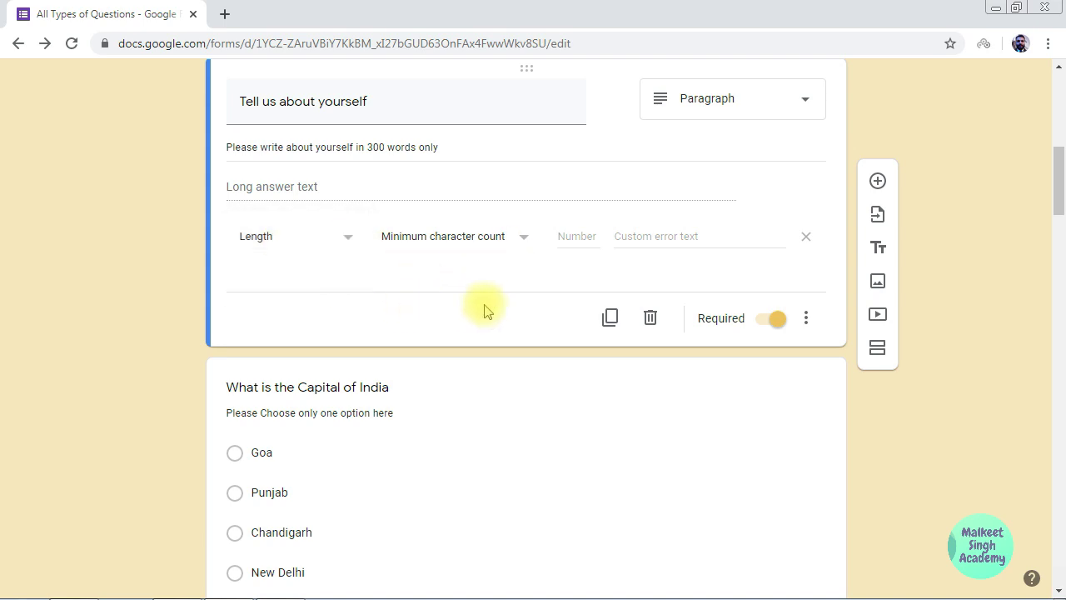
pyautogui.scroll(1, 488, 310)
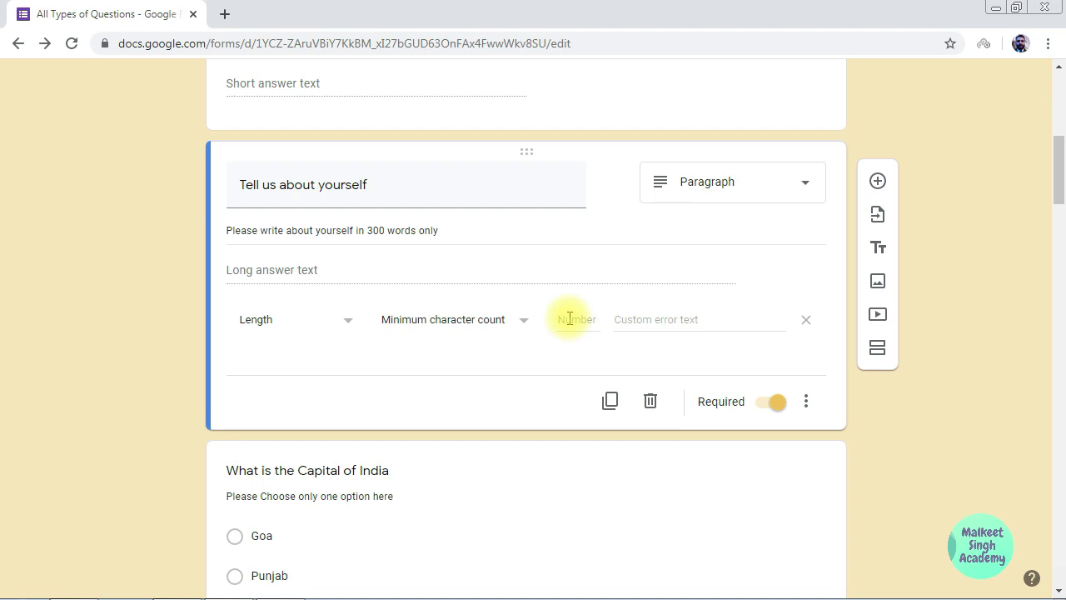
# Set the Tell us about yourself question's minimum character count to 300 with the custom error text "max 300 words are allowed".
pyautogui.write('300')
pyautogui.press('Tab')
pyautogui.write('Pl')
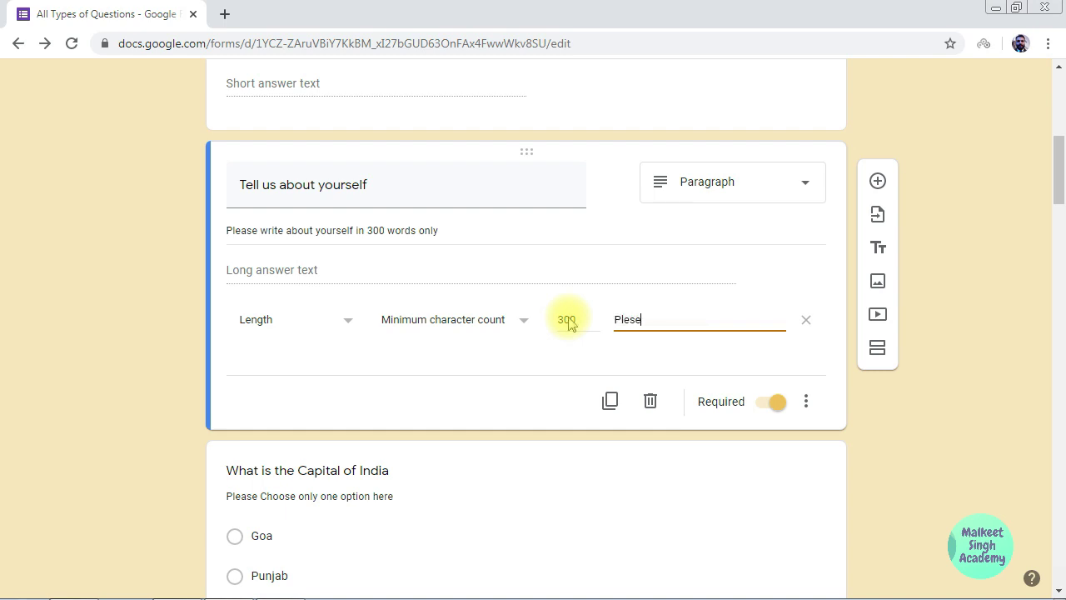
pyautogui.write('ese')
pyautogui.press('BackSpace')
pyautogui.write('a')
pyautogui.press('BackSpace')
pyautogui.press('BackSpace')
pyautogui.press('BackSpace')
pyautogui.press('BackSpace')
pyautogui.press('BackSpace')
pyautogui.press('BackSpace')
pyautogui.write('max 300 words are allowed')
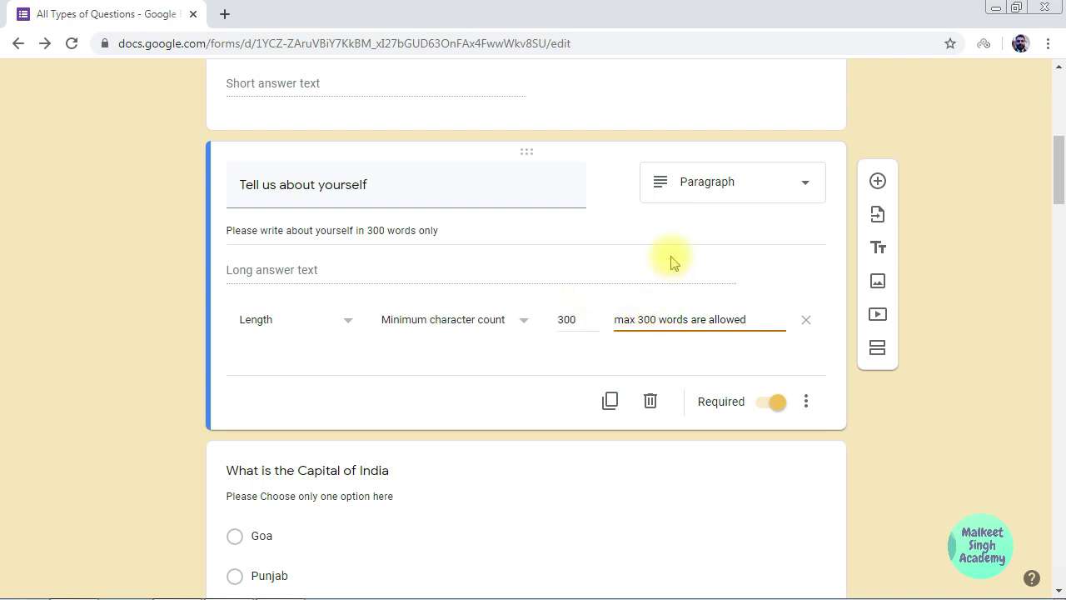
pyautogui.scroll(1, 450, 283)
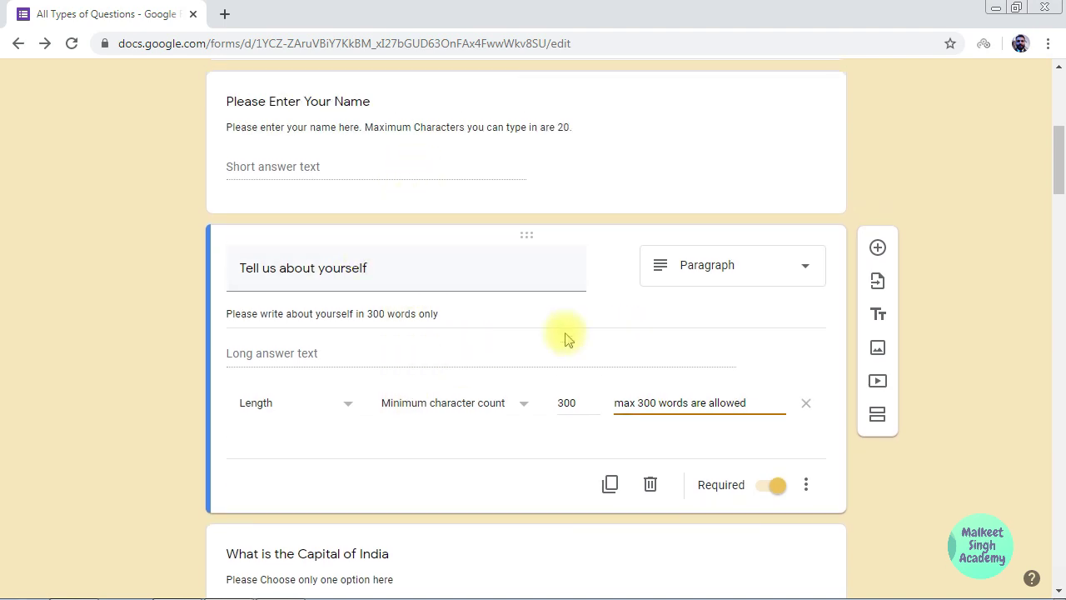
pyautogui.scroll(-1, 500, 316)
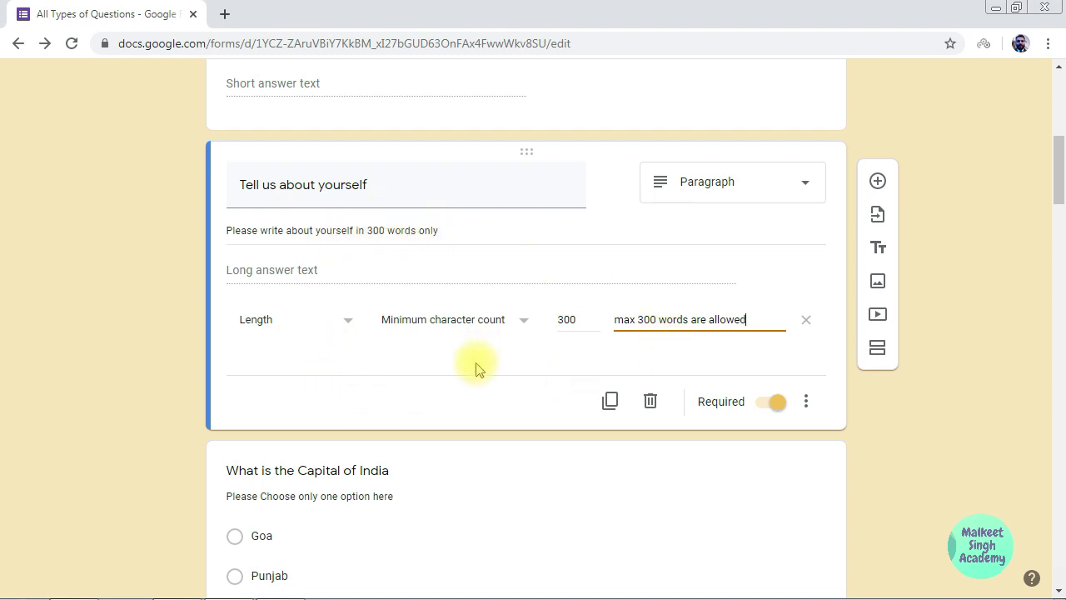
pyautogui.click(435, 357)
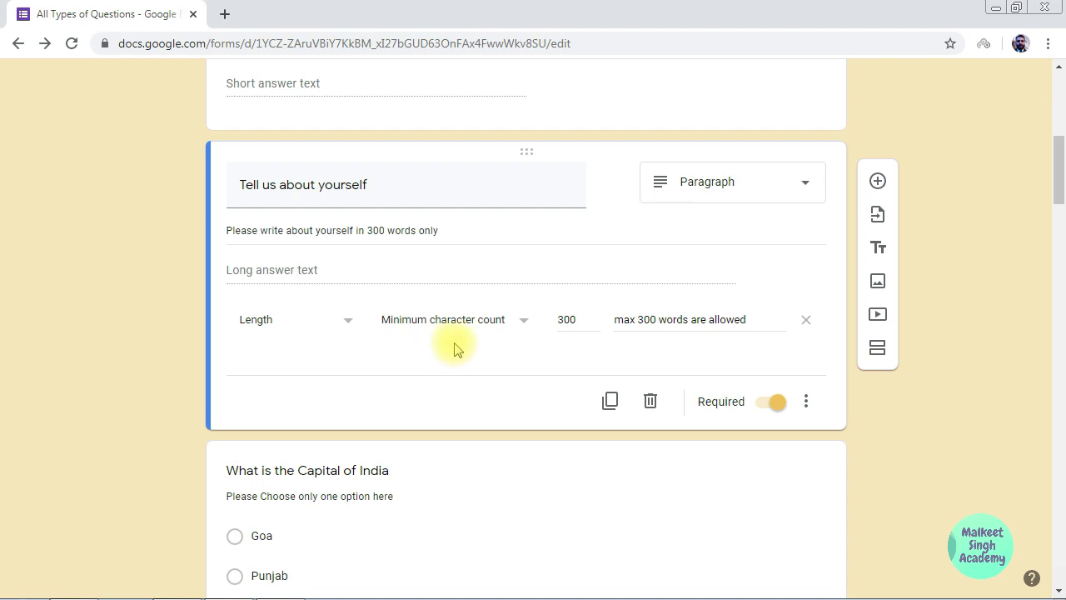
# Add a multiple choice question below What is the Capital of India and title it "What is the capital of india".
pyautogui.scroll(-1, 456, 350)
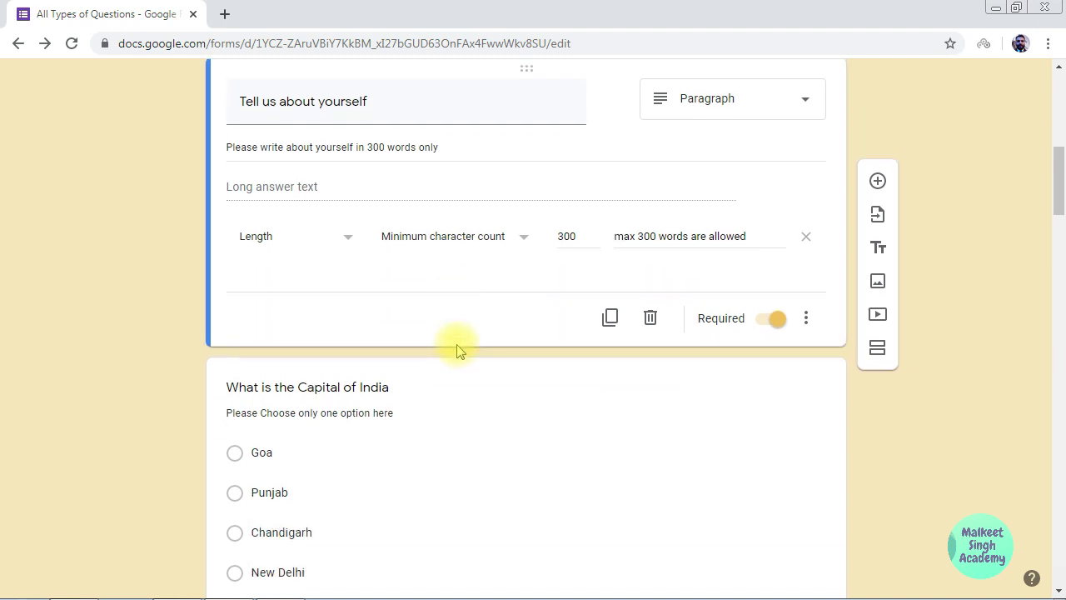
pyautogui.scroll(-1, 469, 359)
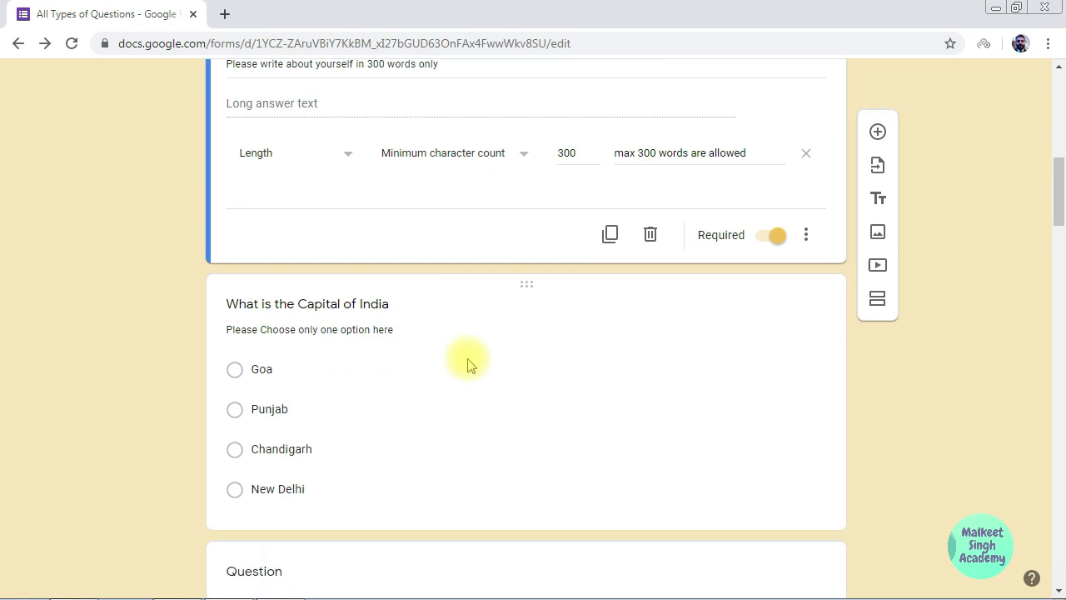
pyautogui.click(492, 307)
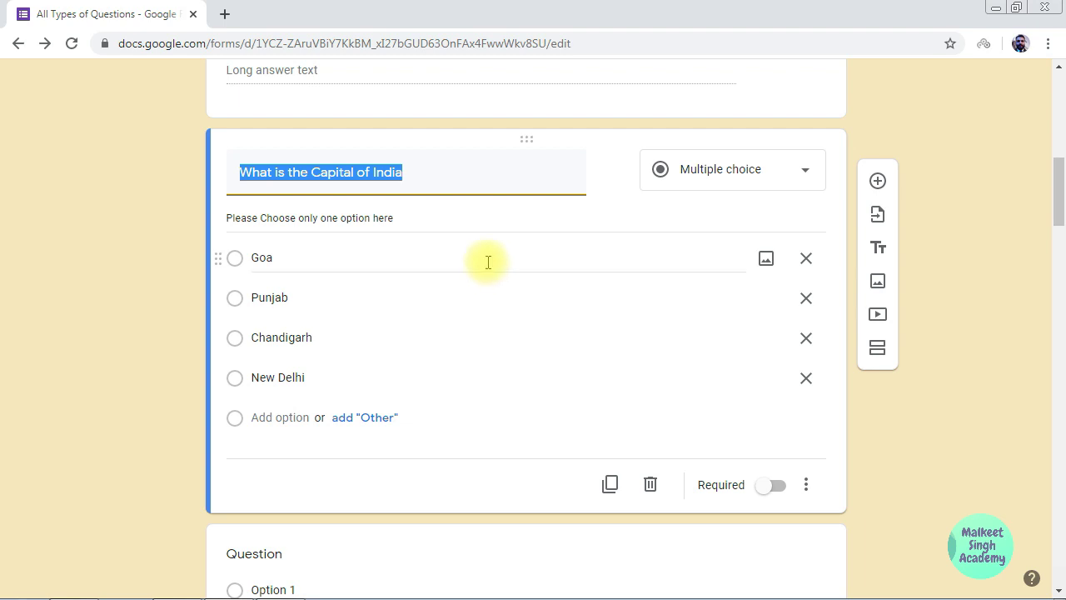
pyautogui.click(881, 182)
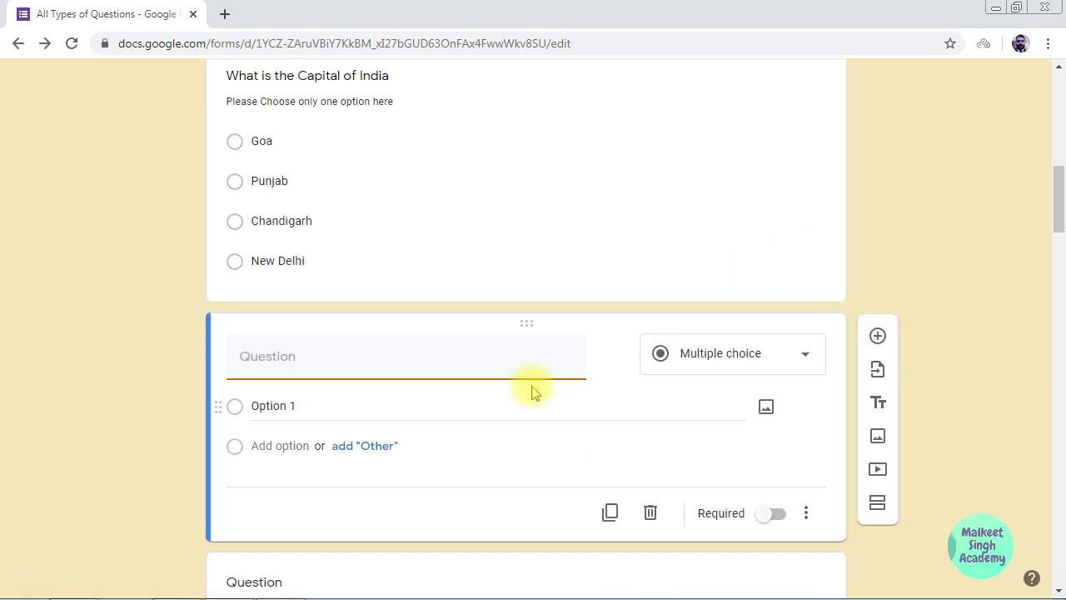
pyautogui.scroll(-1, 534, 393)
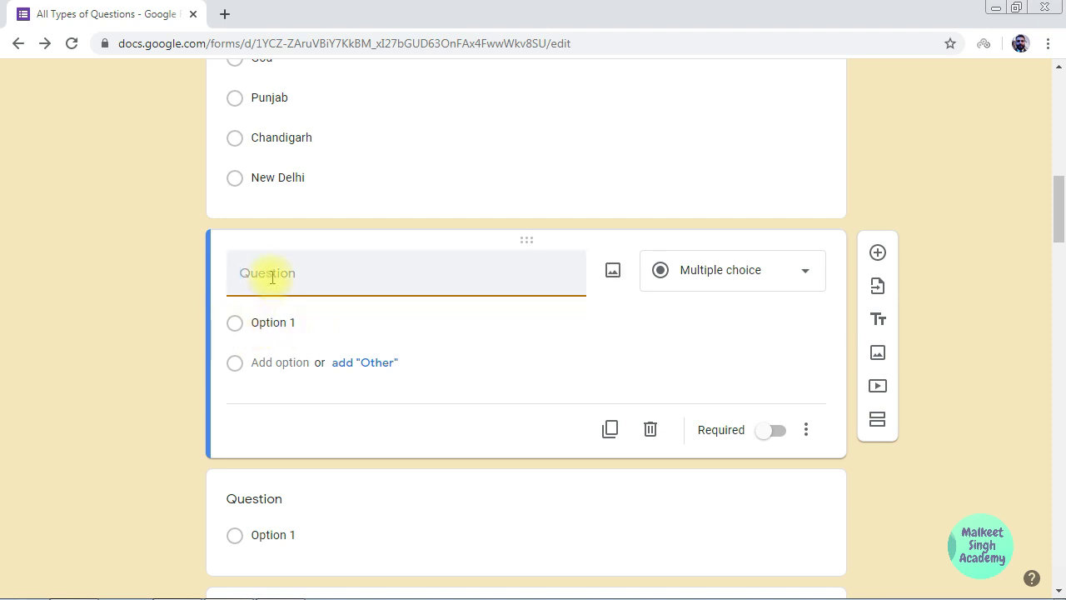
pyautogui.write('What is the capit')
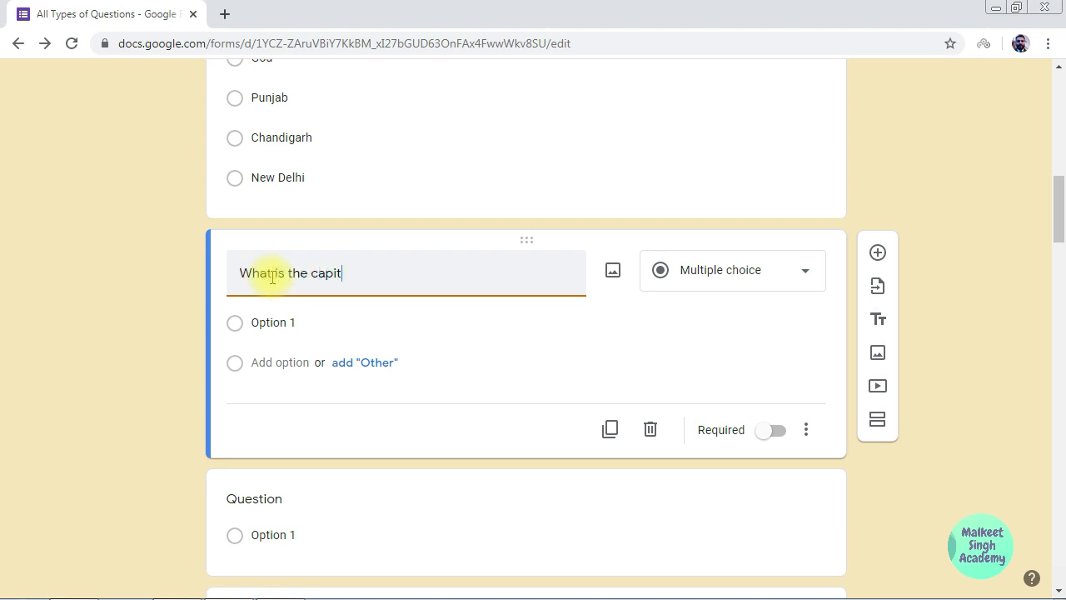
pyautogui.write('al of india')
# Rename the new question's first option as Chandigarh.
pyautogui.click(283, 324)
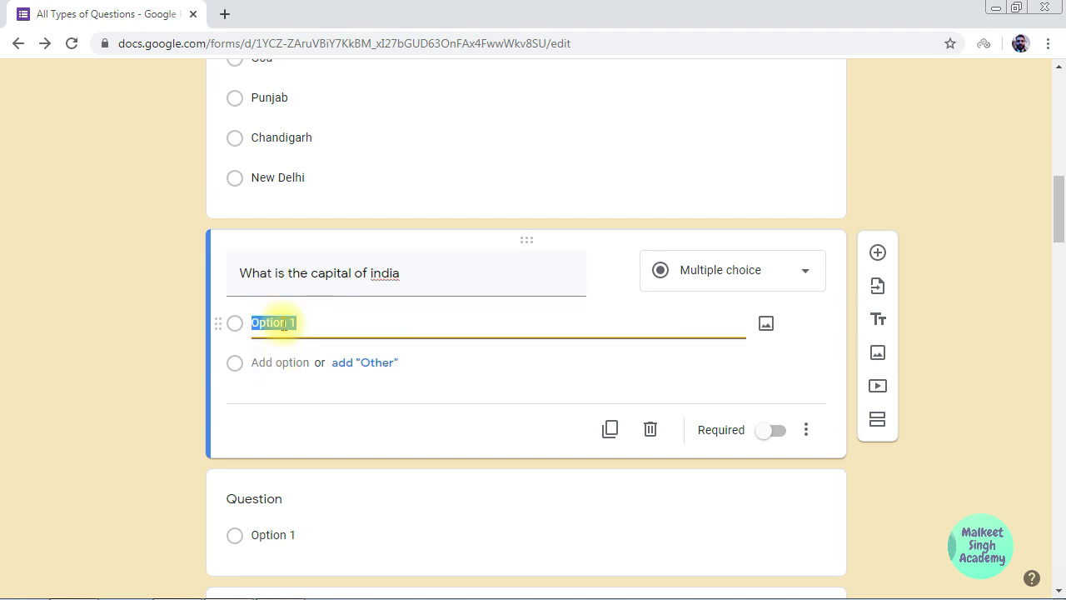
pyautogui.write('Cahndigarg')
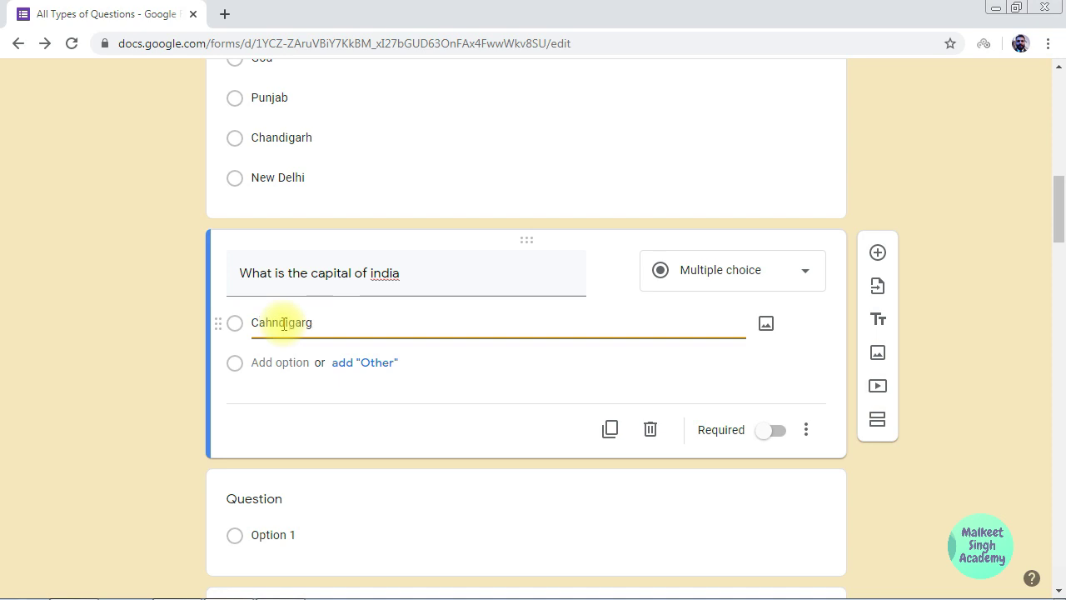
pyautogui.press('BackSpace')
pyautogui.write('a')
pyautogui.press('BackSpace')
pyautogui.write('h')
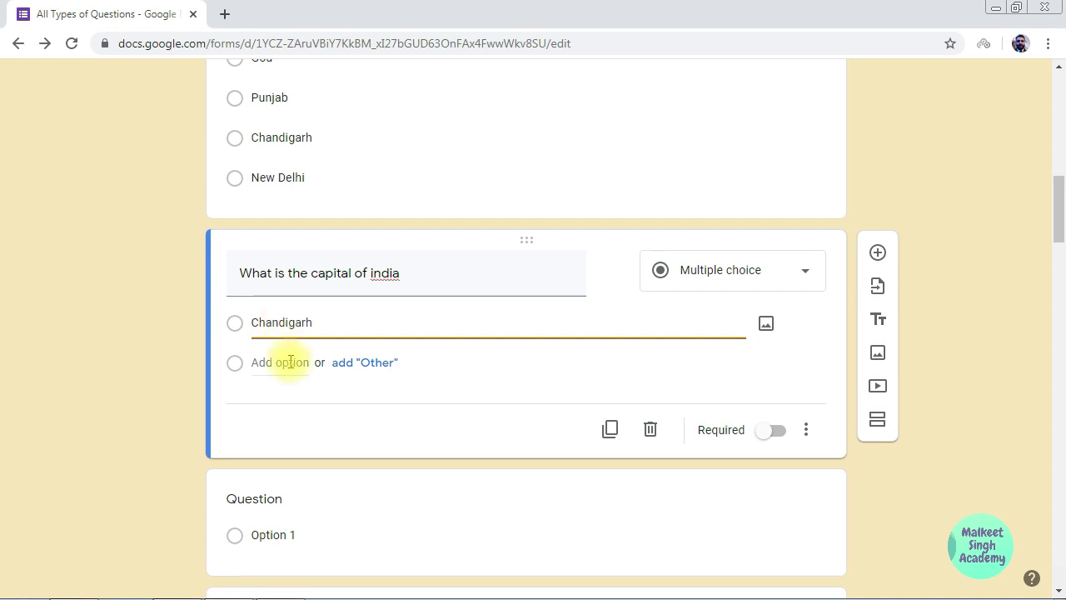
# Add the options Punjab, haryana and New Delhi to the new question, plus an Other option.
pyautogui.click(286, 362)
pyautogui.write('Pu')
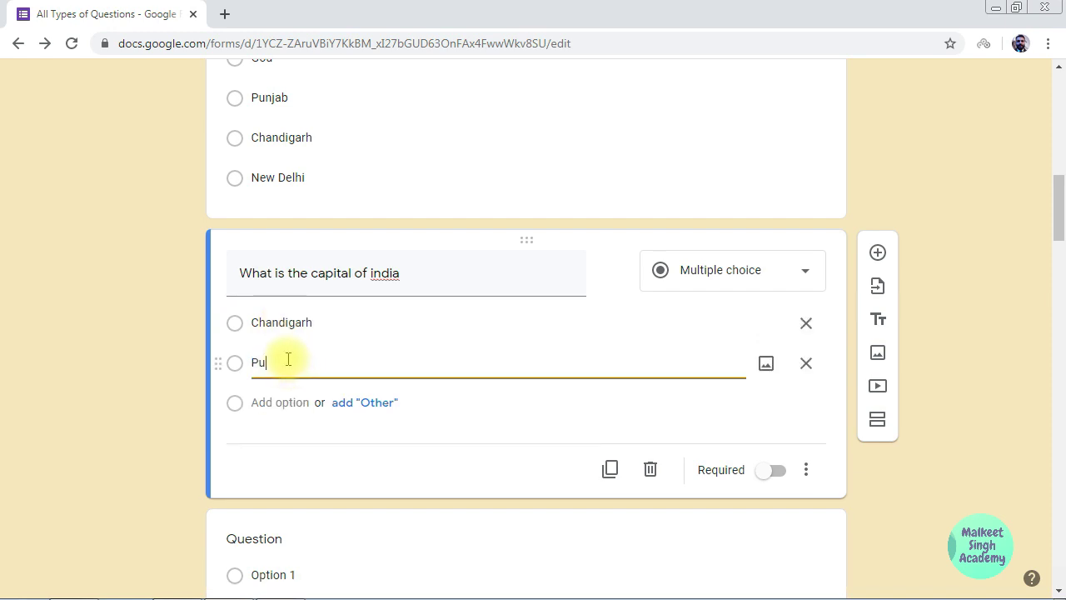
pyautogui.write('njab')
pyautogui.click(280, 402)
pyautogui.write('haryana')
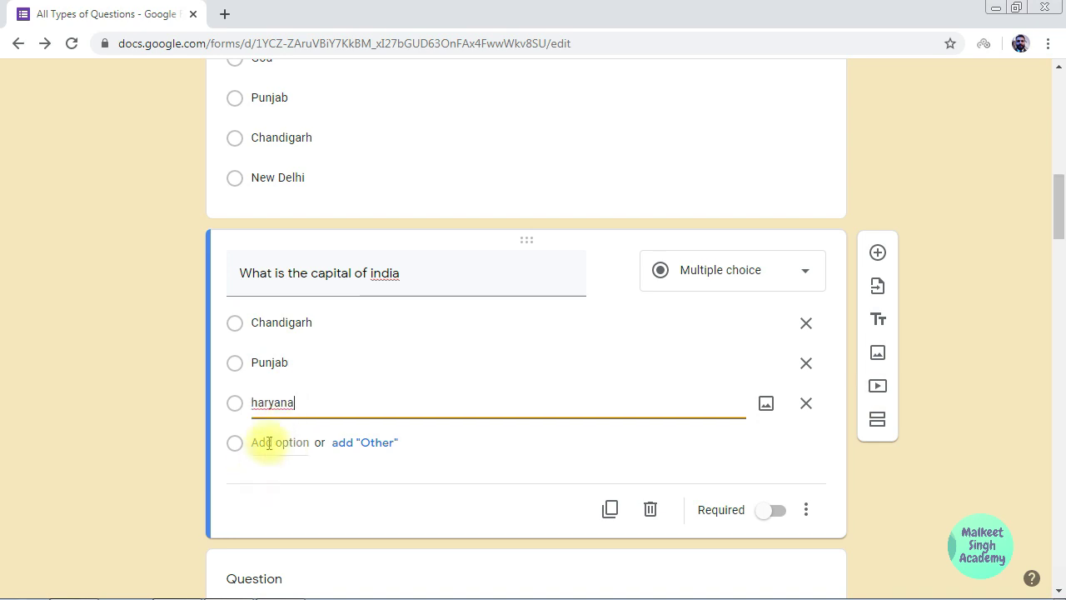
pyautogui.click(271, 442)
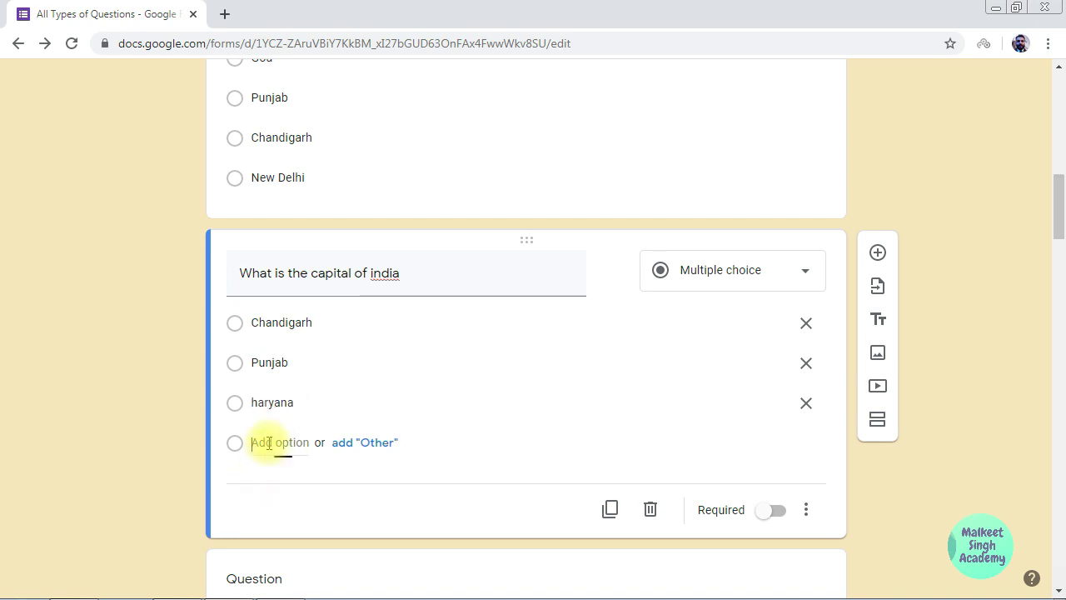
pyautogui.write('New Delhi')
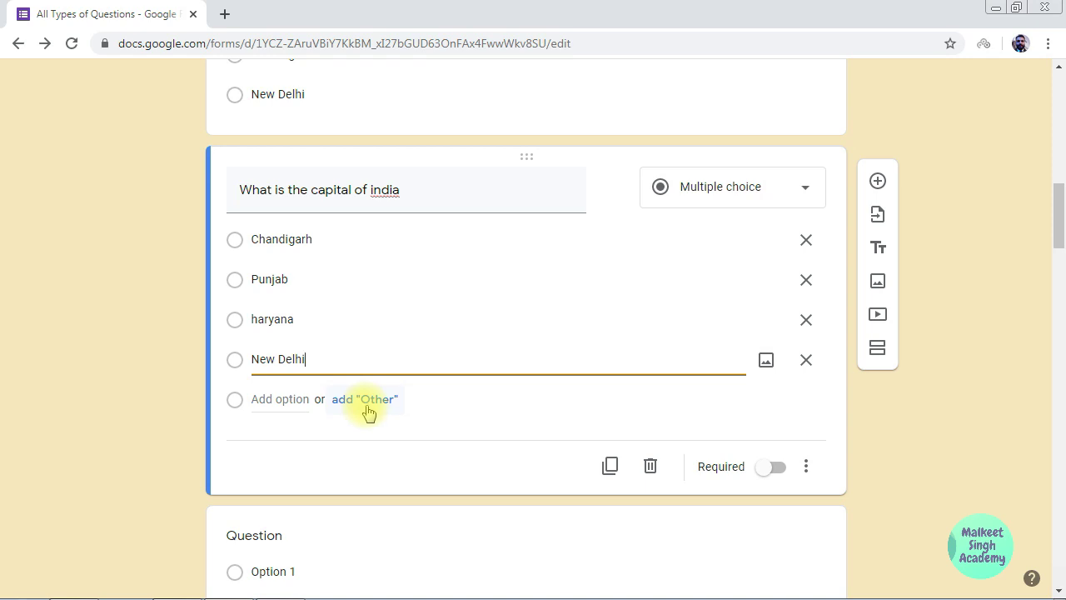
pyautogui.click(366, 401)
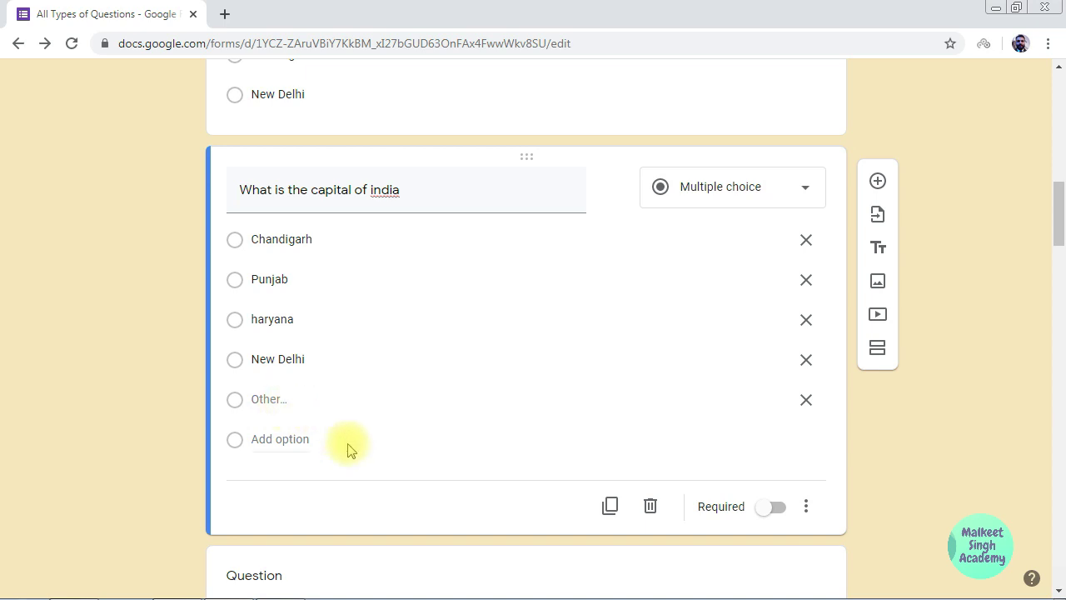
pyautogui.scroll(-1, 386, 417)
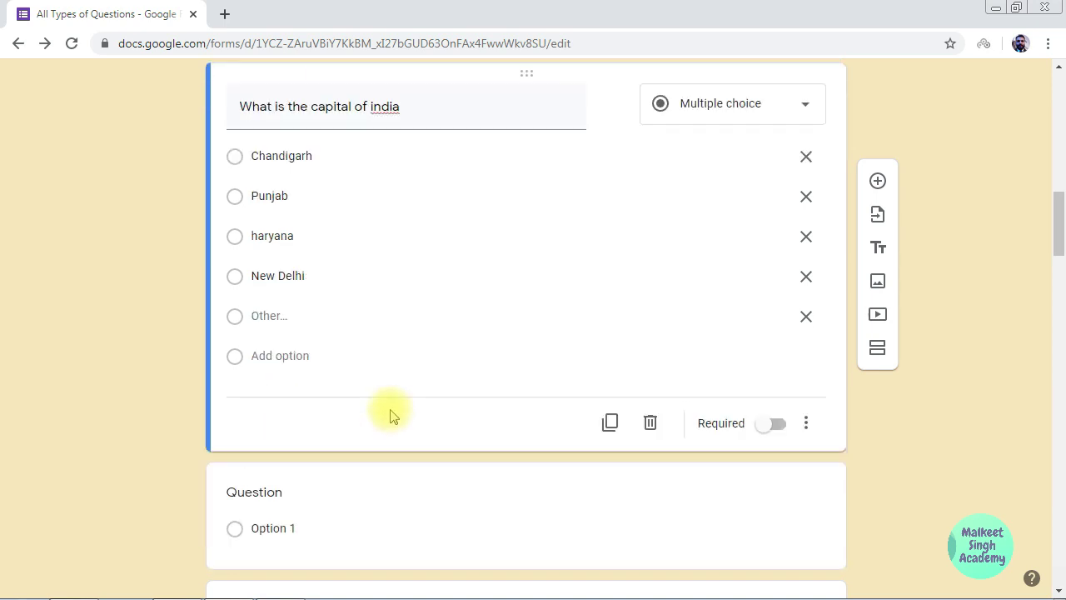
# Search Google images for "new delhi" and insert the photo of the domed government building with parked cars into the Chandigarh option.
pyautogui.scroll(2, 390, 414)
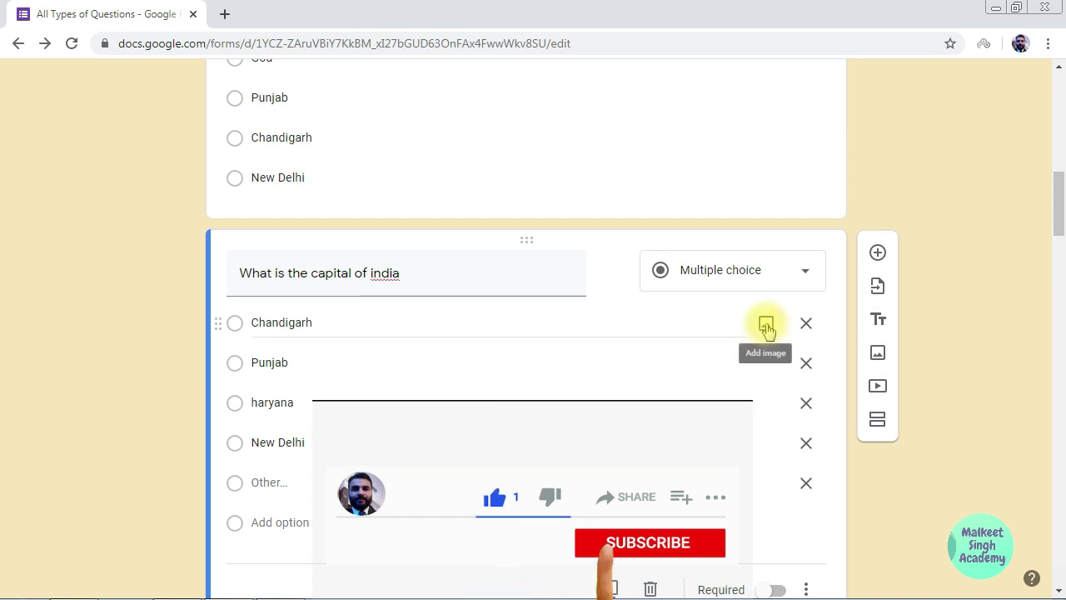
pyautogui.click(767, 325)
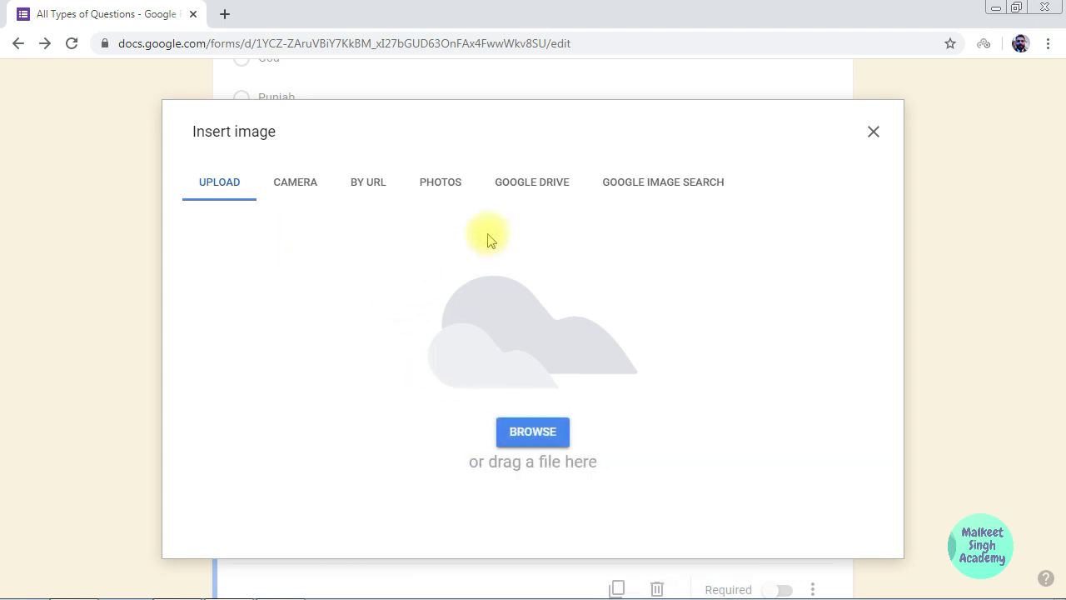
pyautogui.click(675, 185)
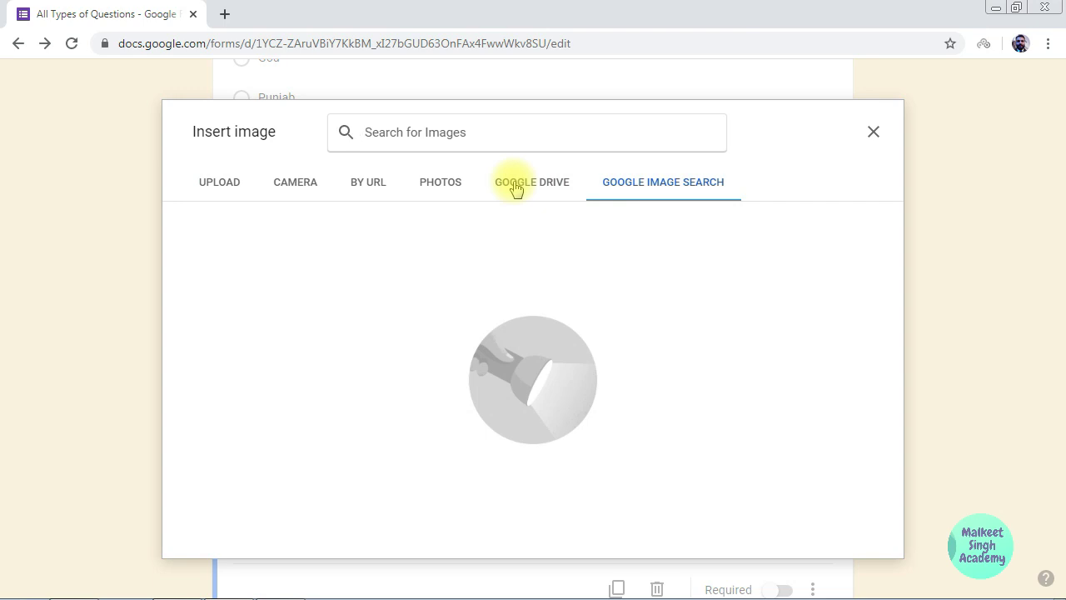
pyautogui.write('new delhi')
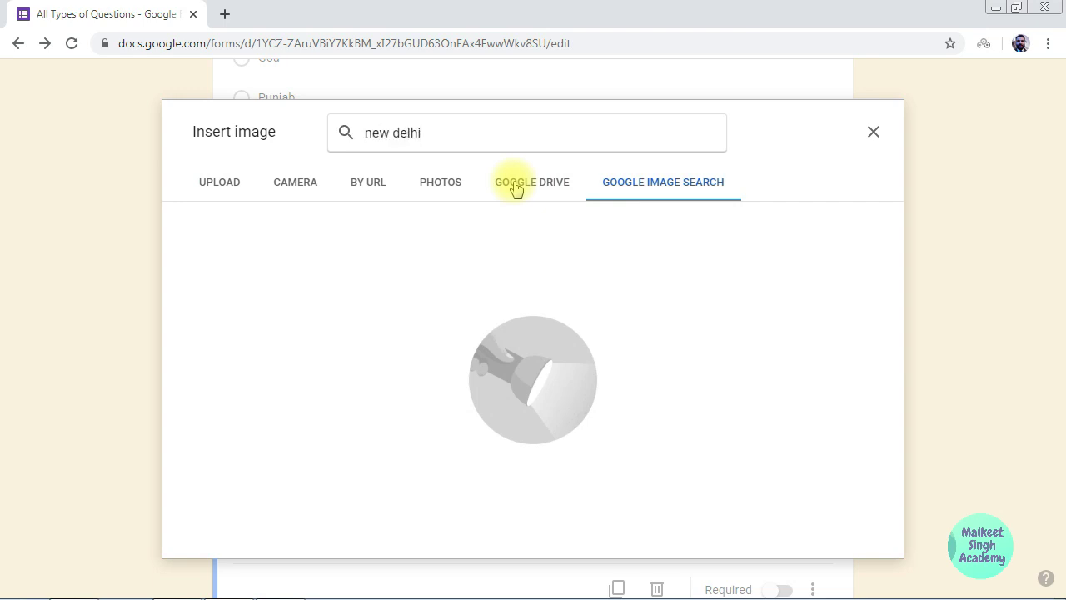
pyautogui.press('Return')
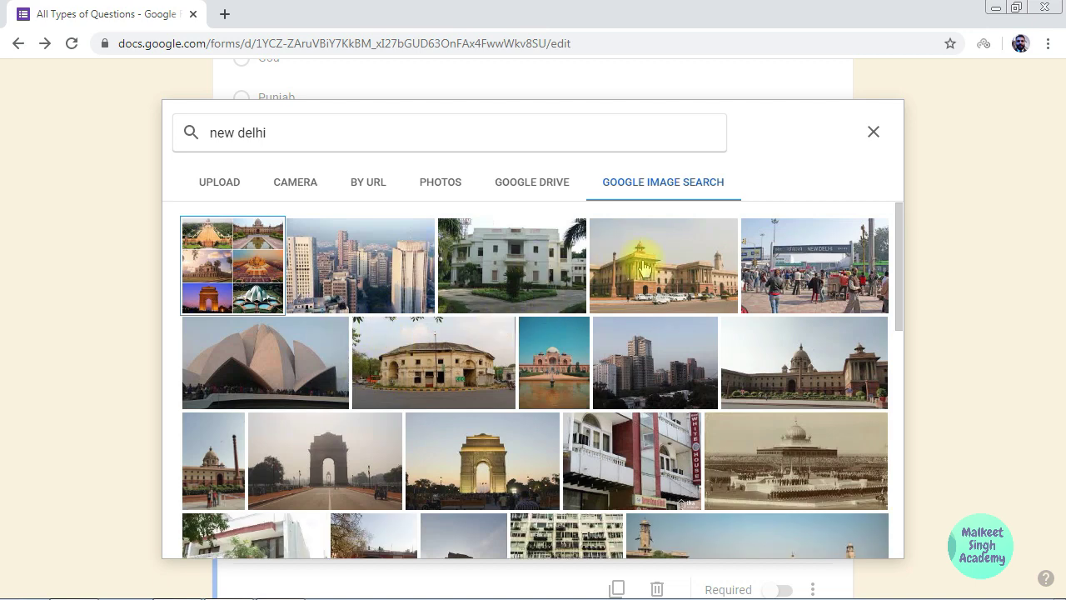
pyautogui.click(646, 268)
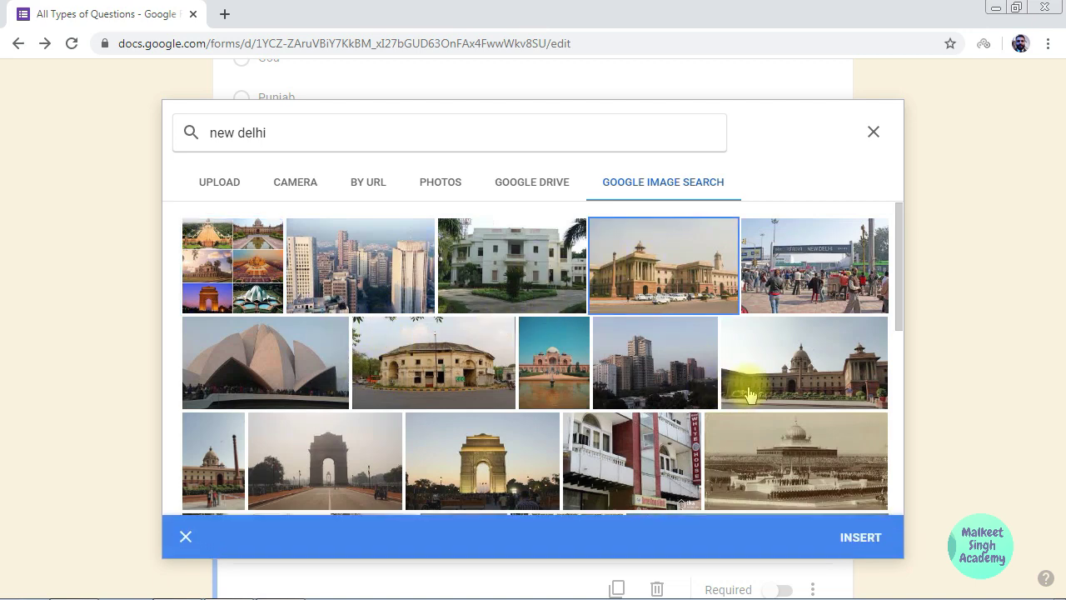
pyautogui.click(860, 538)
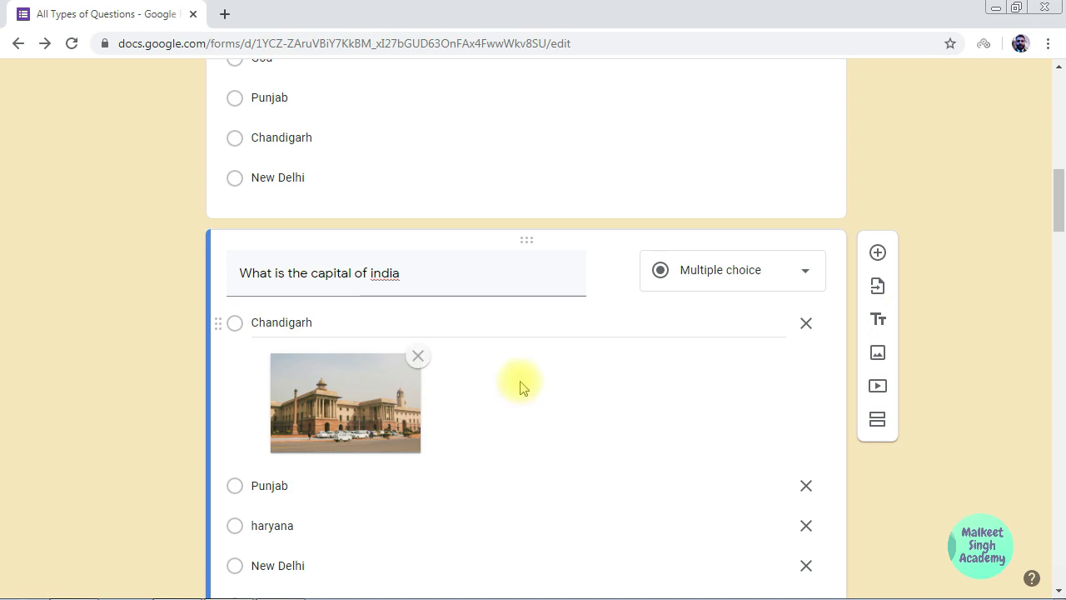
# Turn Go to section based on answer on and back off for the new capital question.
pyautogui.scroll(-1, 472, 392)
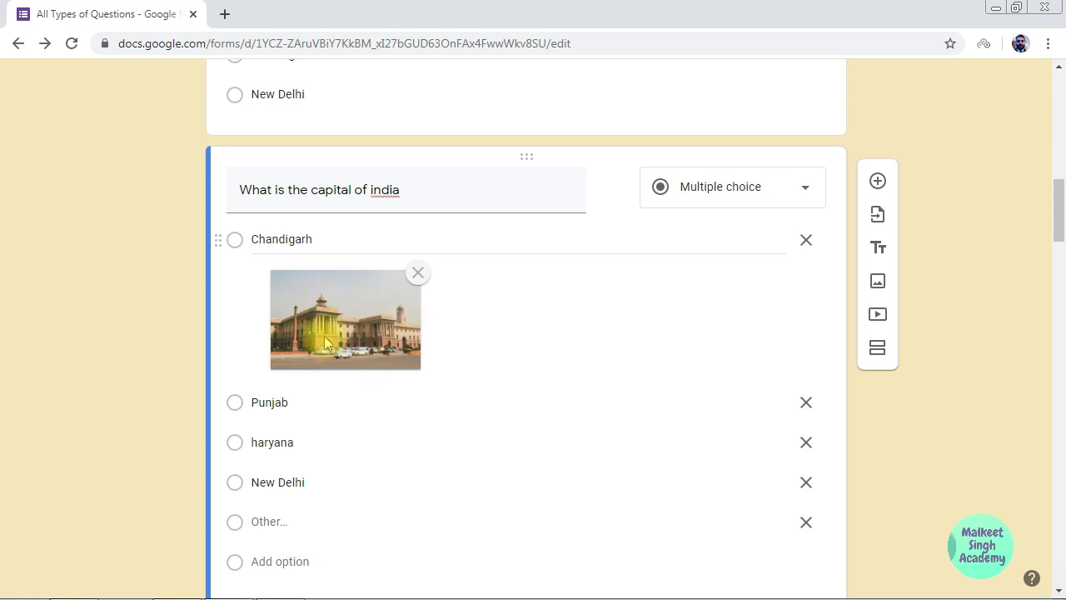
pyautogui.scroll(-1, 952, 264)
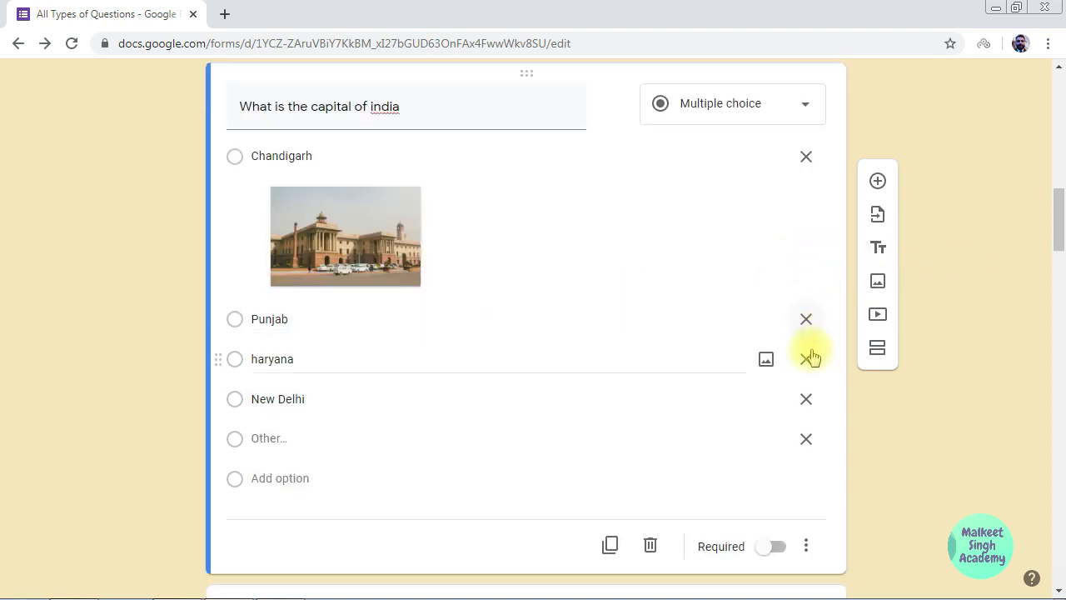
pyautogui.scroll(-1, 1065, 398)
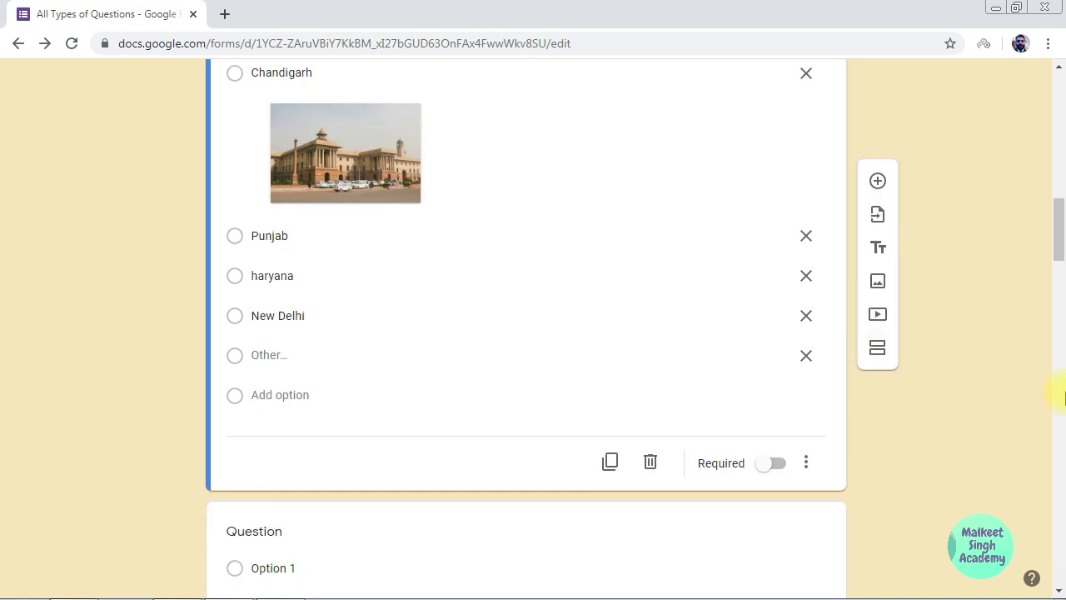
pyautogui.scroll(-1, 1038, 367)
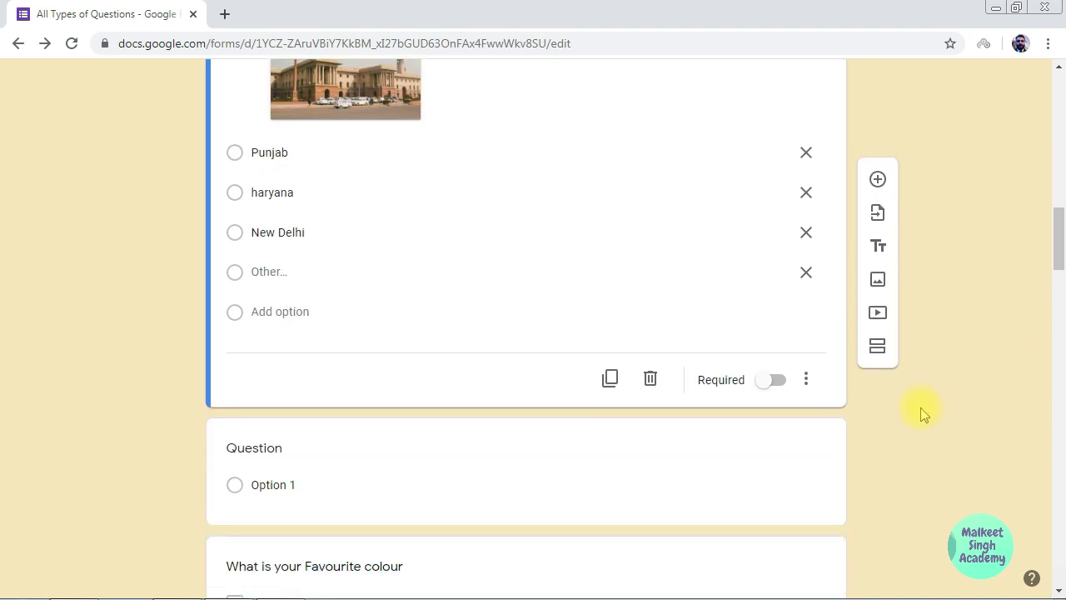
pyautogui.click(808, 381)
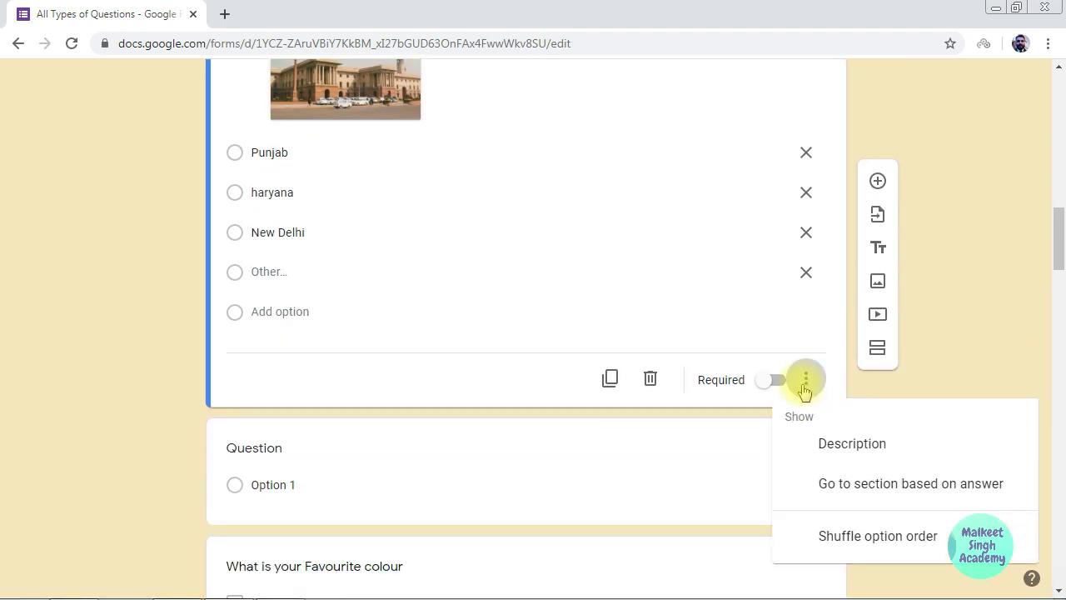
pyautogui.click(857, 489)
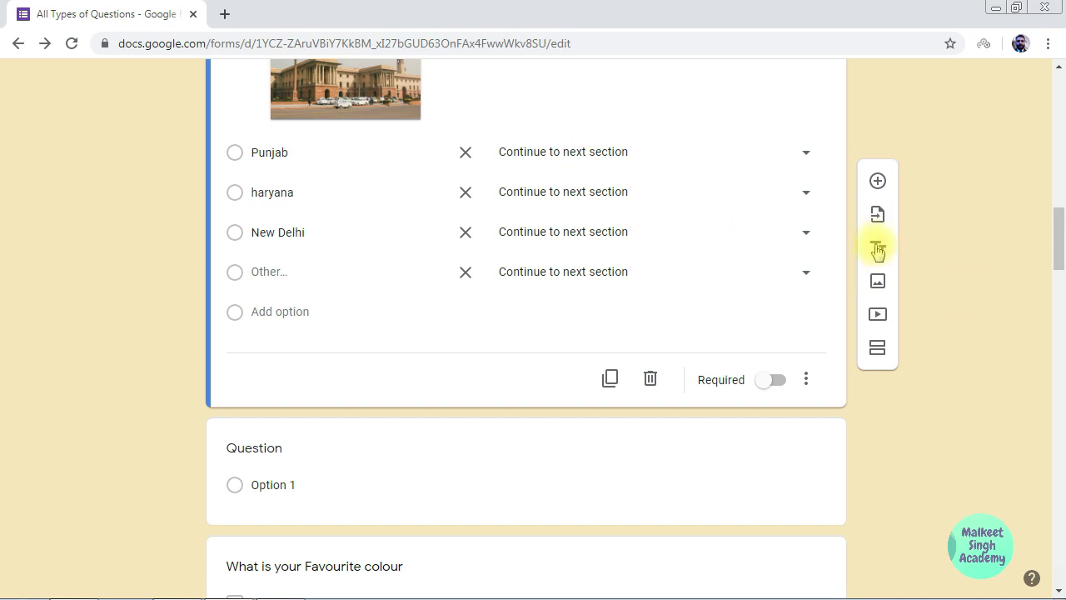
pyautogui.click(807, 381)
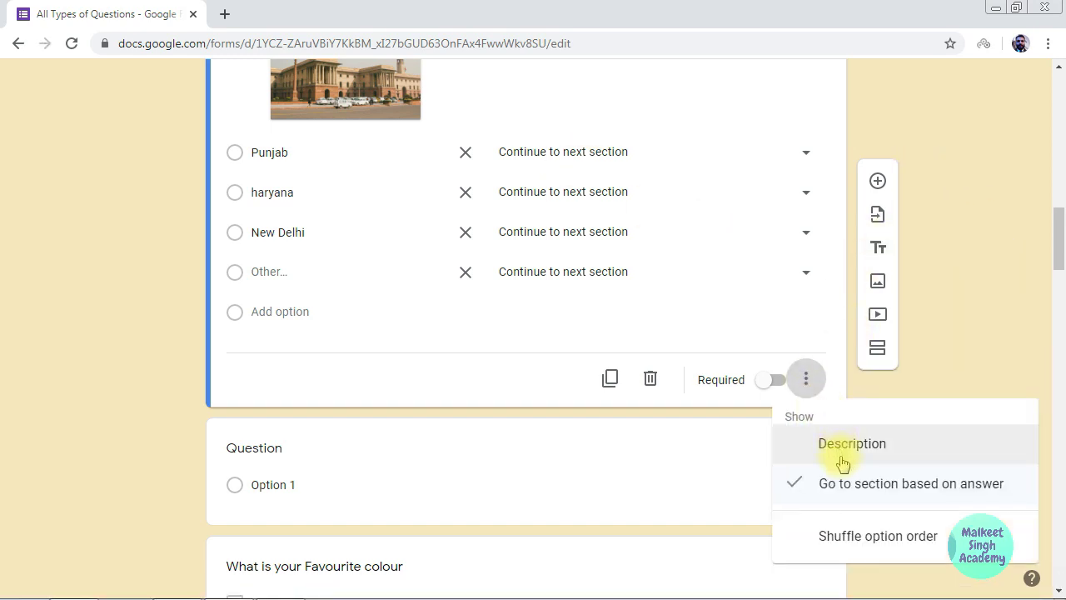
pyautogui.click(838, 483)
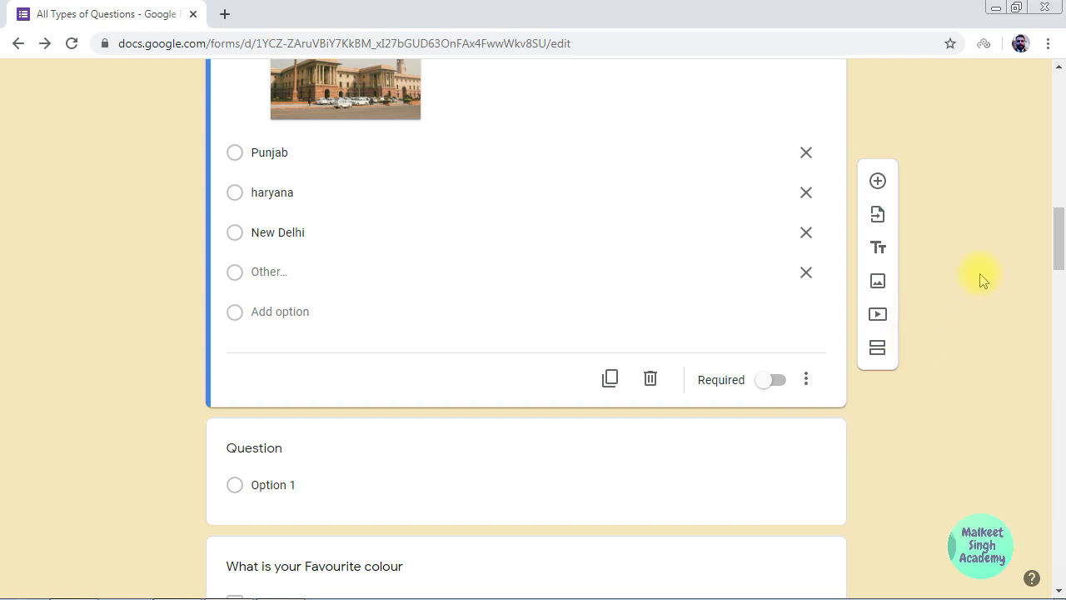
# Delete the blank multiple choice question between the capital question and the favourite colour question.
pyautogui.scroll(-2, 982, 285)
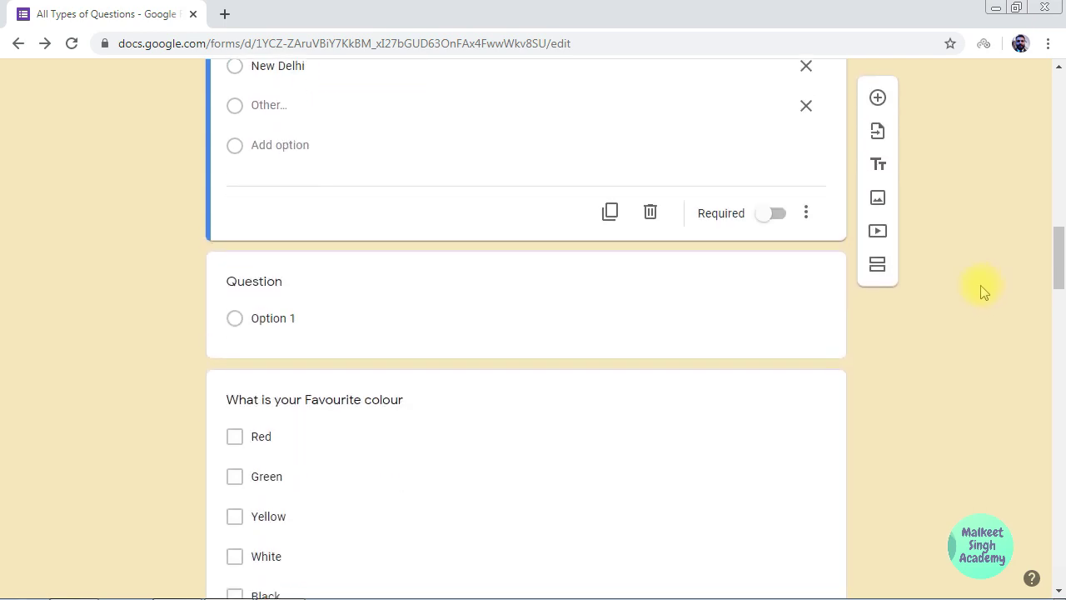
pyautogui.click(625, 319)
pyautogui.click(650, 330)
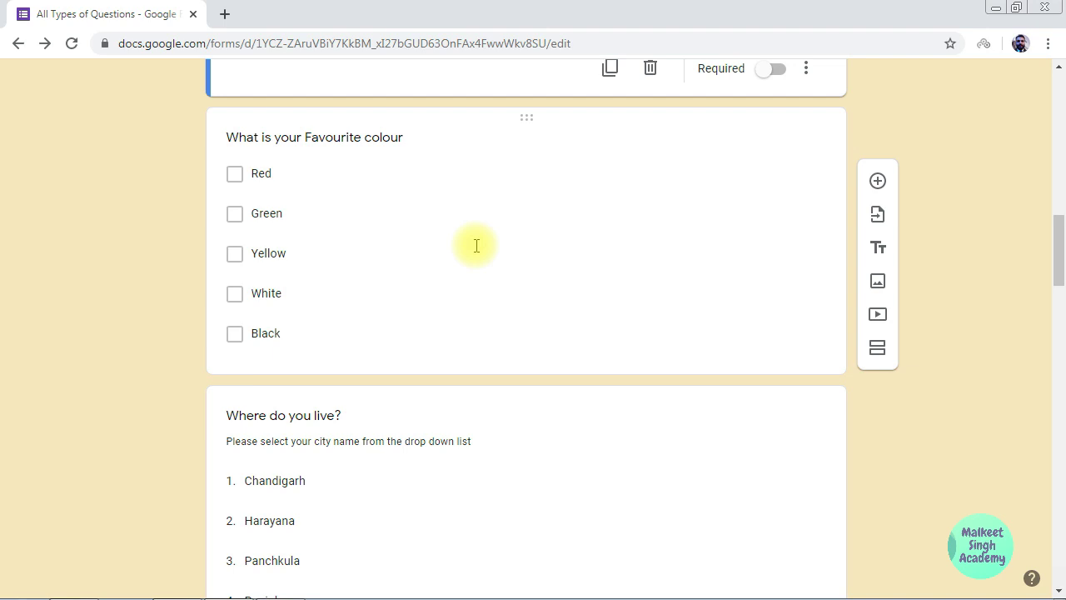
# Add response validation to the What is your Favourite colour checkbox question, using the Select at least rule.
pyautogui.scroll(-1, 486, 247)
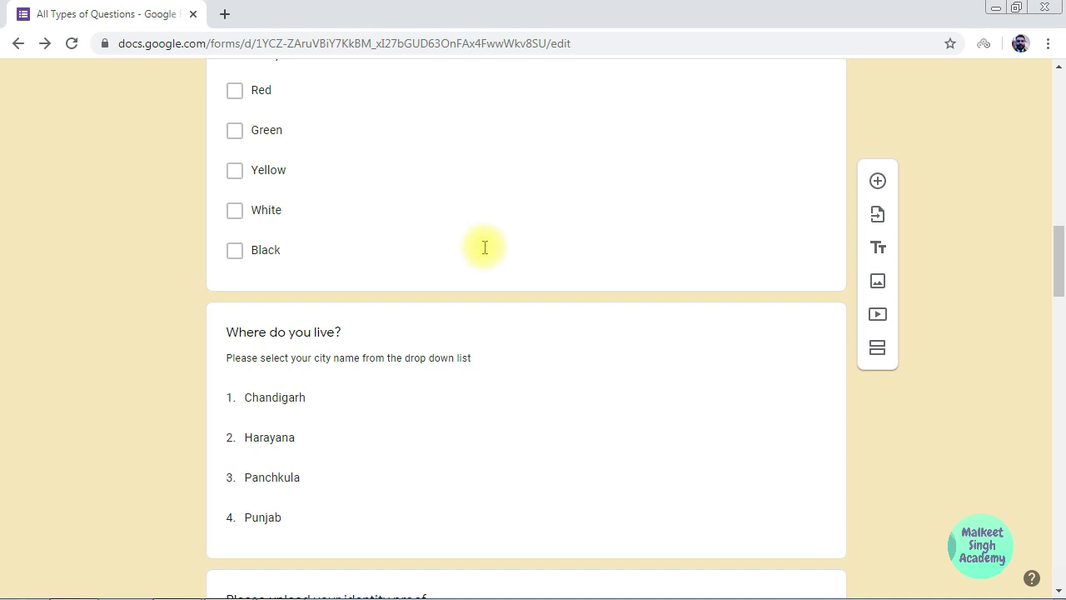
pyautogui.scroll(1, 545, 254)
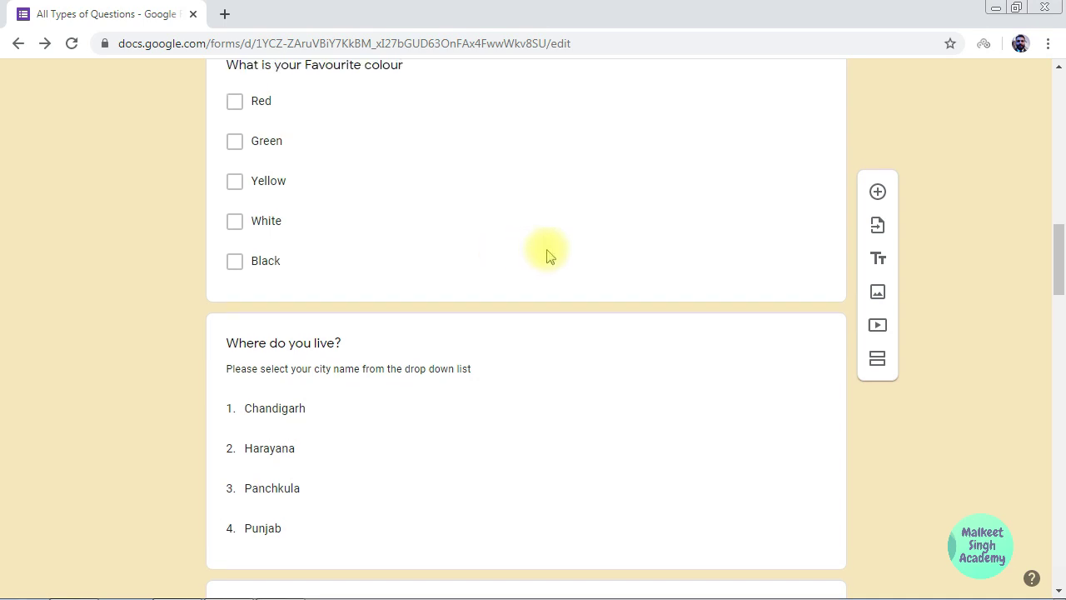
pyautogui.click(504, 148)
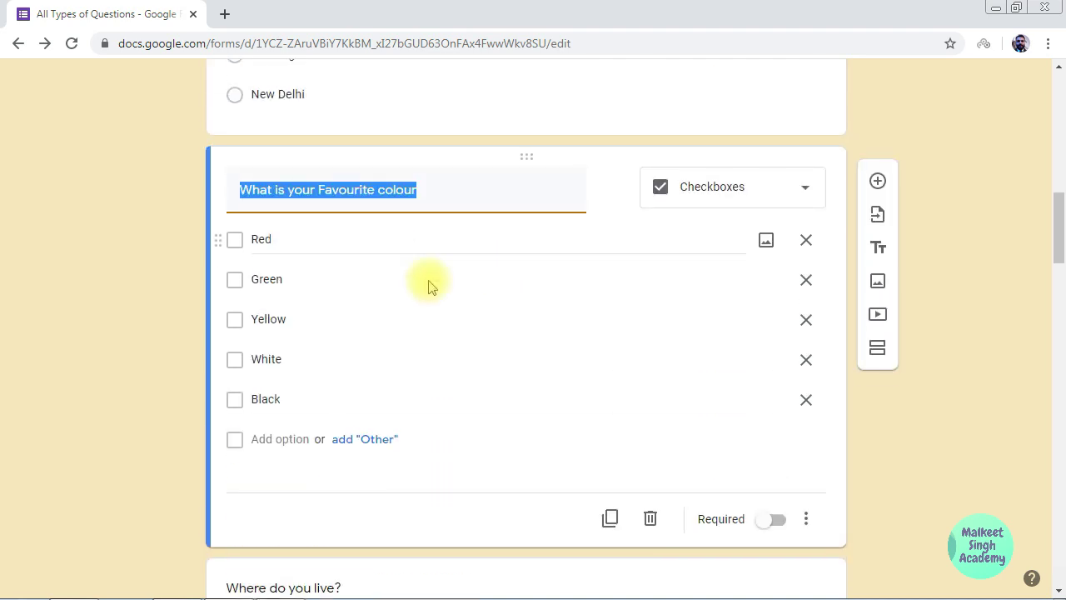
pyautogui.scroll(2, 433, 239)
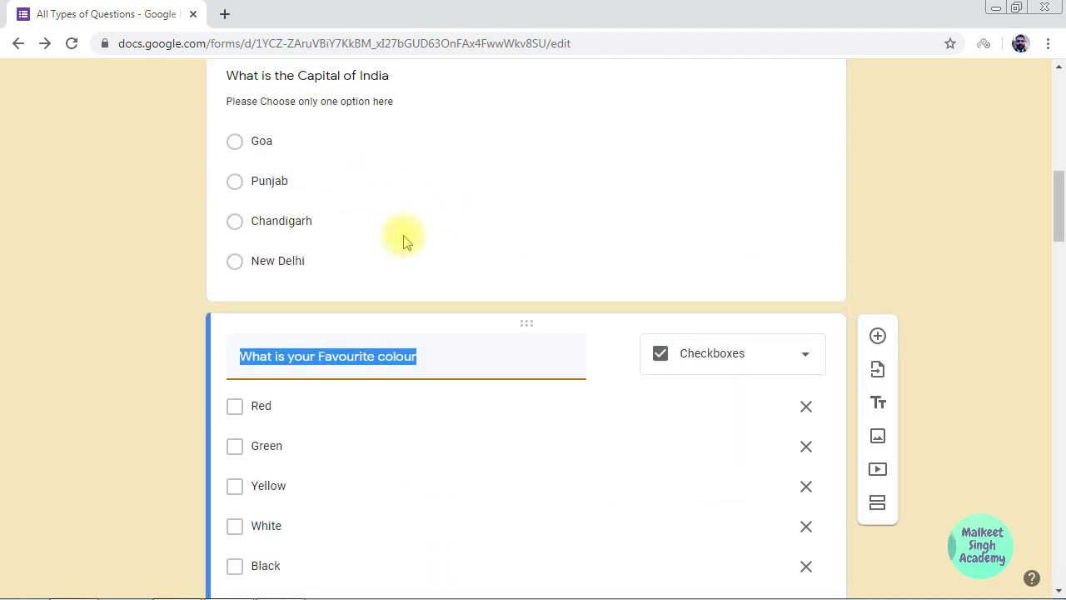
pyautogui.scroll(-1, 400, 242)
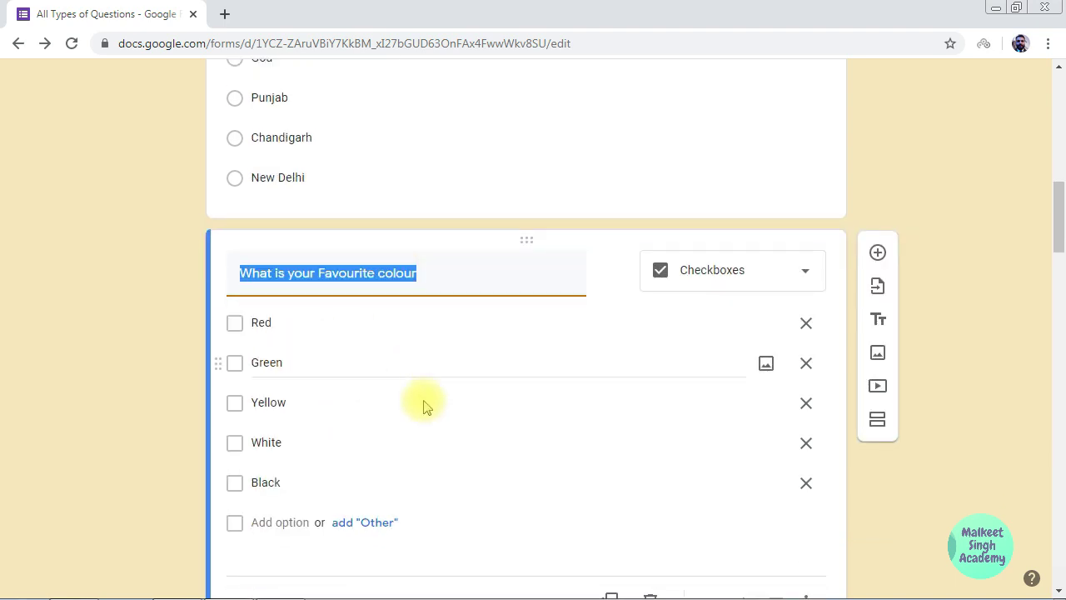
pyautogui.scroll(-1, 380, 377)
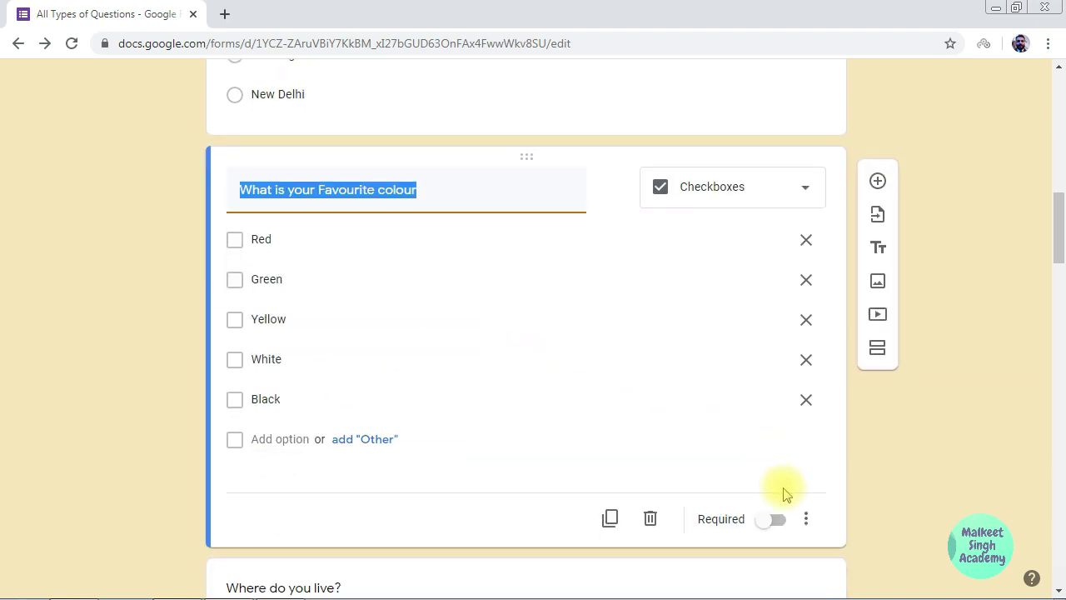
pyautogui.click(804, 522)
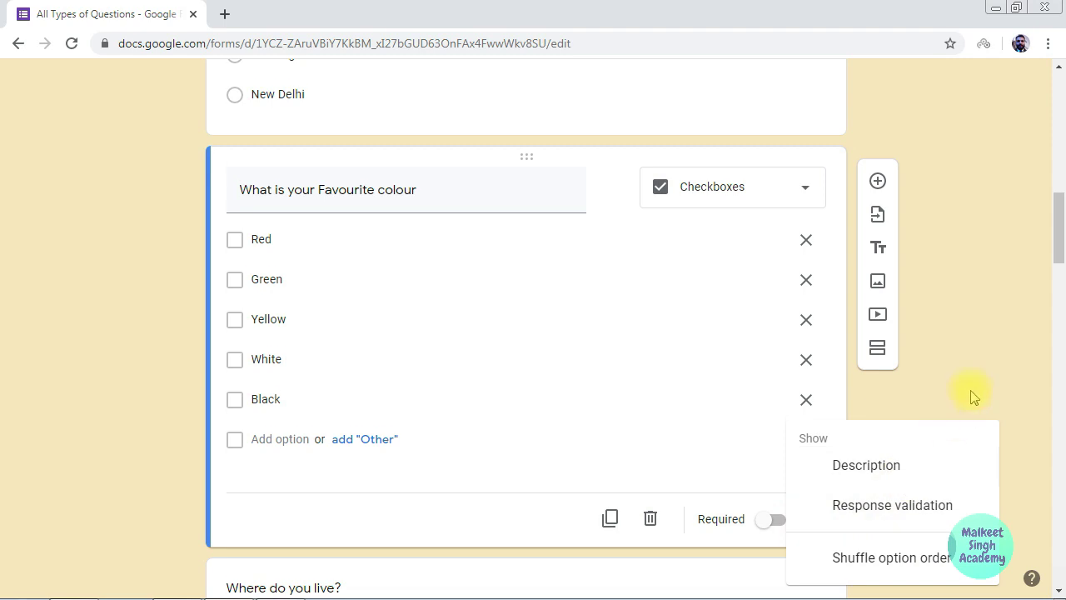
pyautogui.scroll(-1, 917, 417)
pyautogui.click(866, 425)
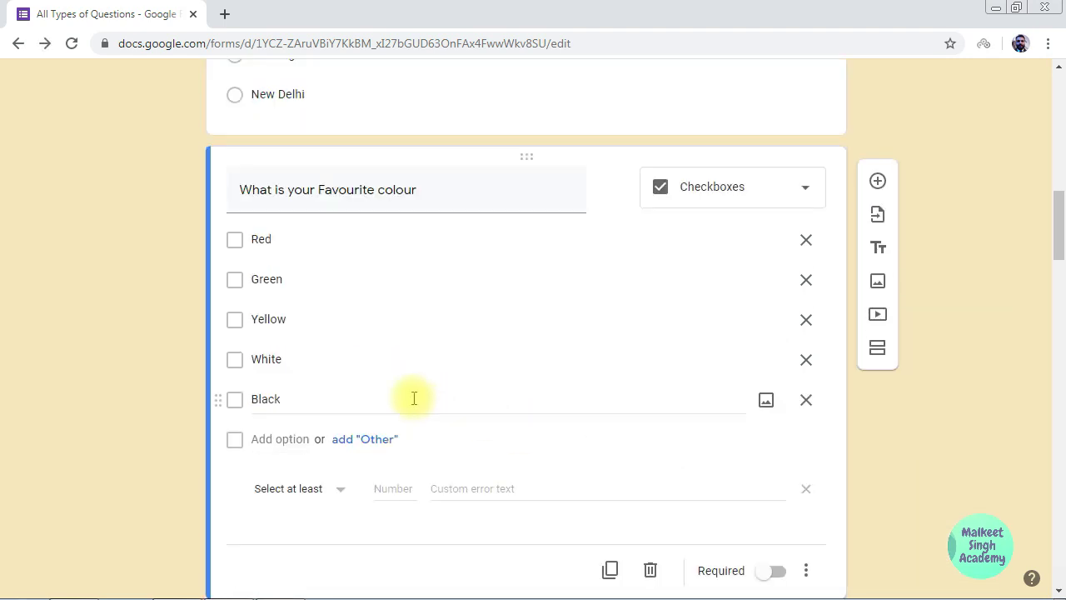
pyautogui.scroll(-1, 385, 404)
pyautogui.click(295, 409)
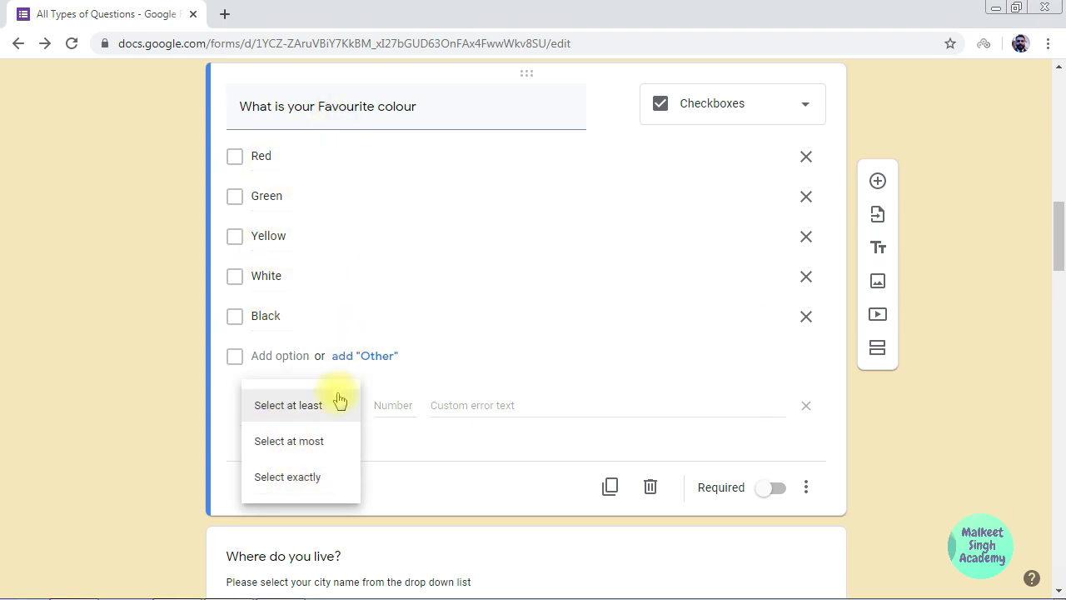
pyautogui.click(287, 408)
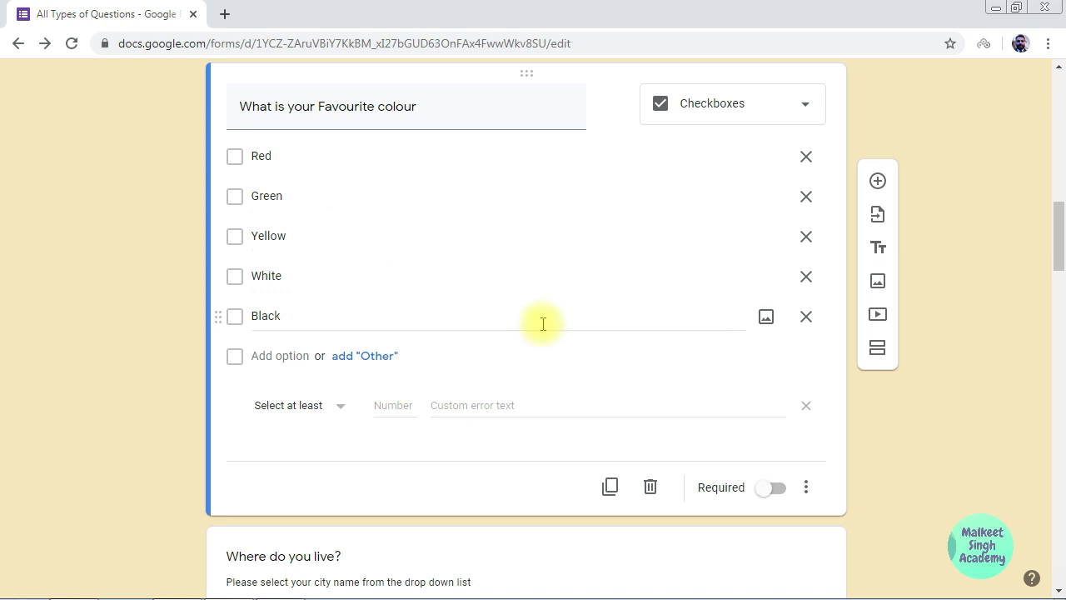
# Open the Where do you live? dropdown question and review its extra display and section options.
pyautogui.scroll(-3, 641, 336)
pyautogui.scroll(-1, 641, 337)
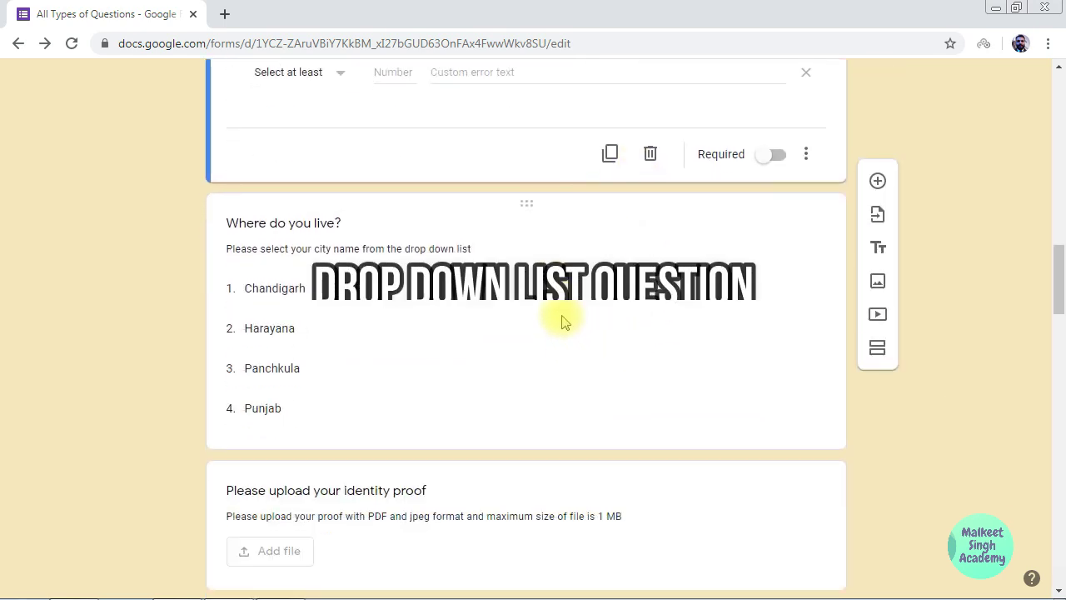
pyautogui.click(543, 220)
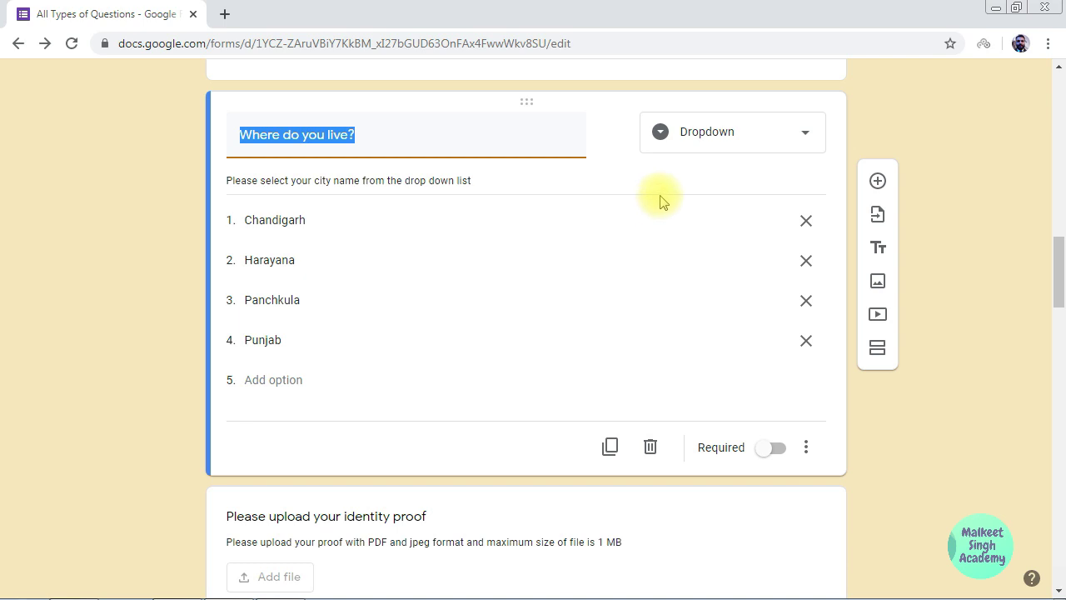
pyautogui.click(805, 448)
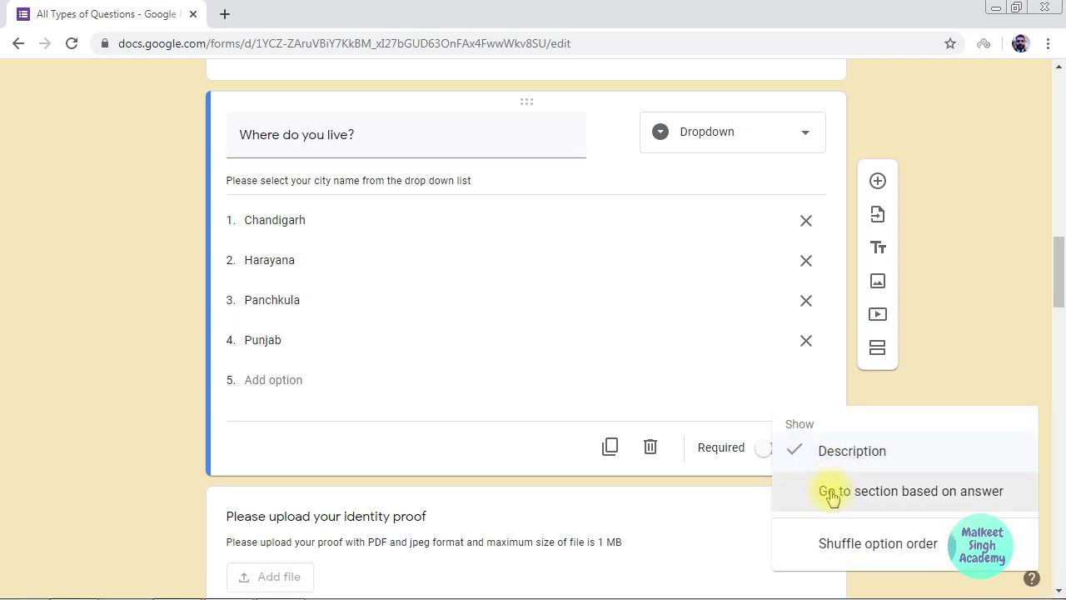
pyautogui.click(995, 316)
# Open the identity proof upload question and review its allowed file types, file count and size limit.
pyautogui.scroll(-2, 958, 283)
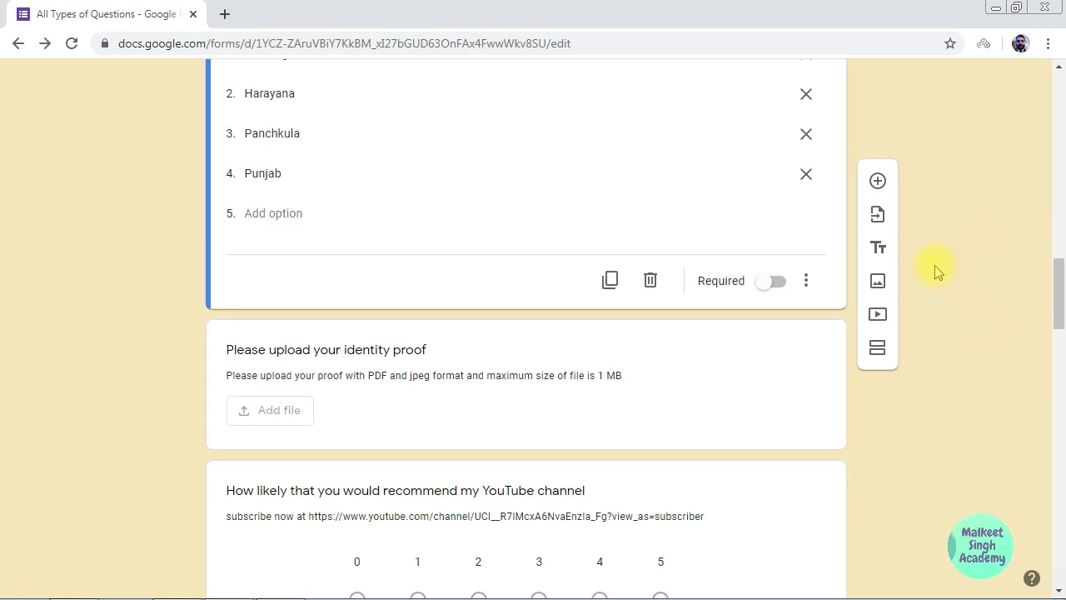
pyautogui.click(543, 346)
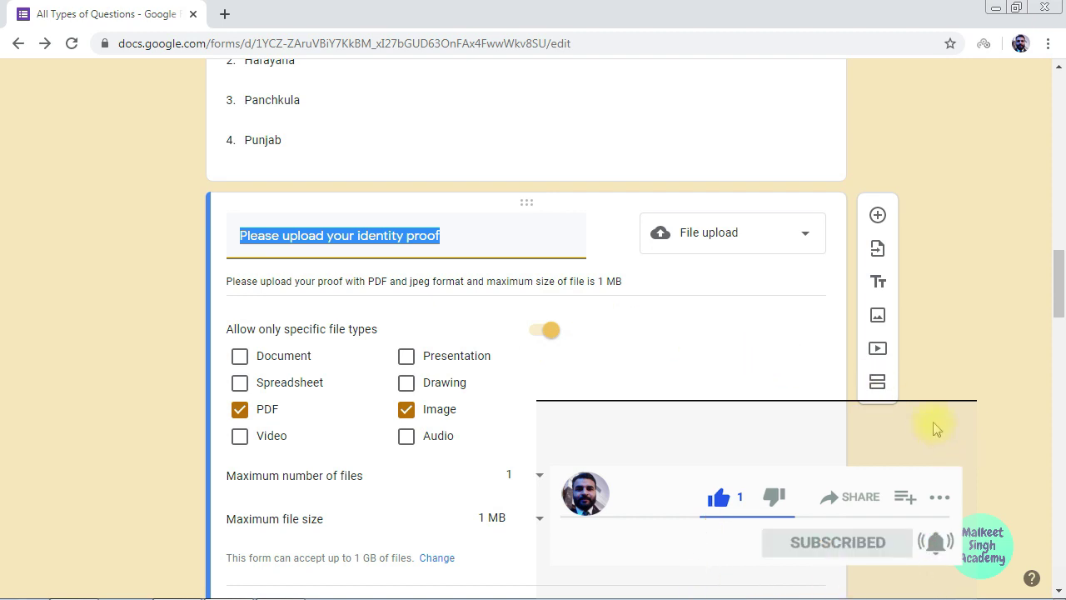
pyautogui.scroll(-1, 927, 421)
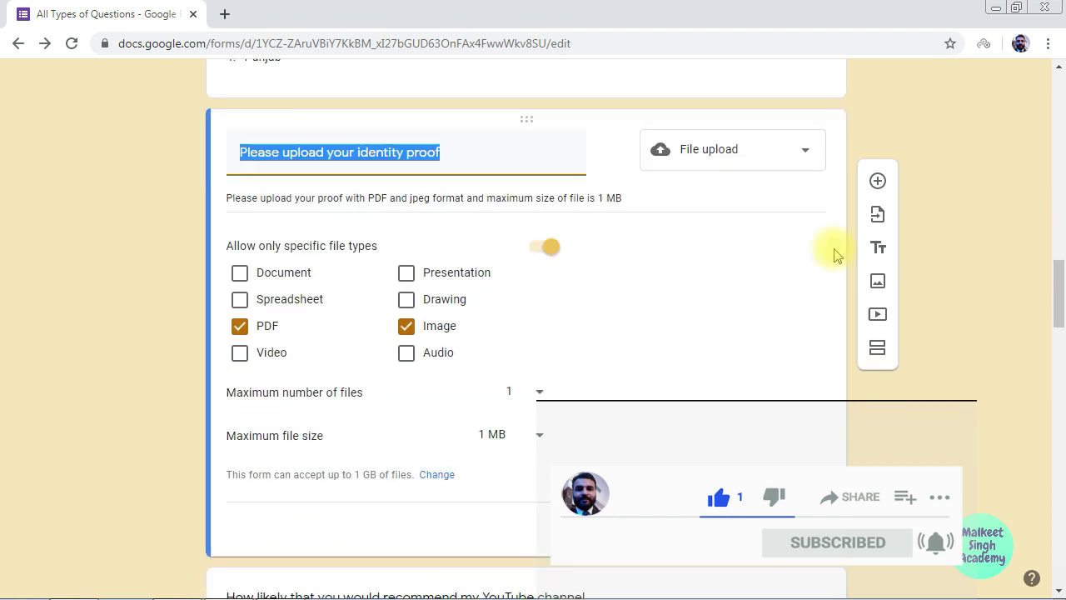
# Add a File upload question below the identity proof question and accept letting respondents upload files to Drive.
pyautogui.click(878, 183)
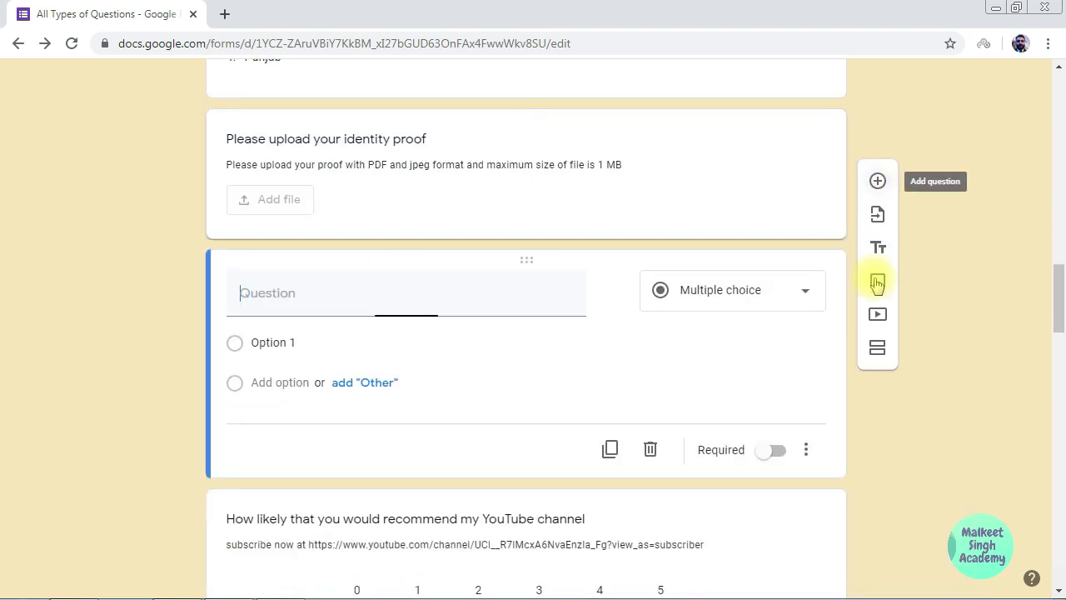
pyautogui.click(744, 296)
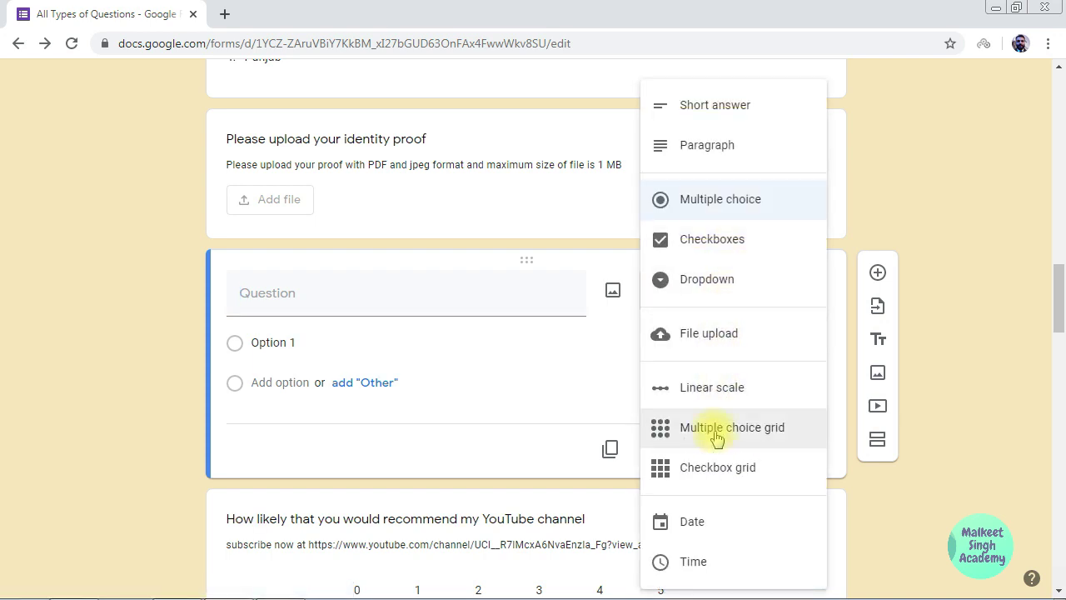
pyautogui.click(728, 341)
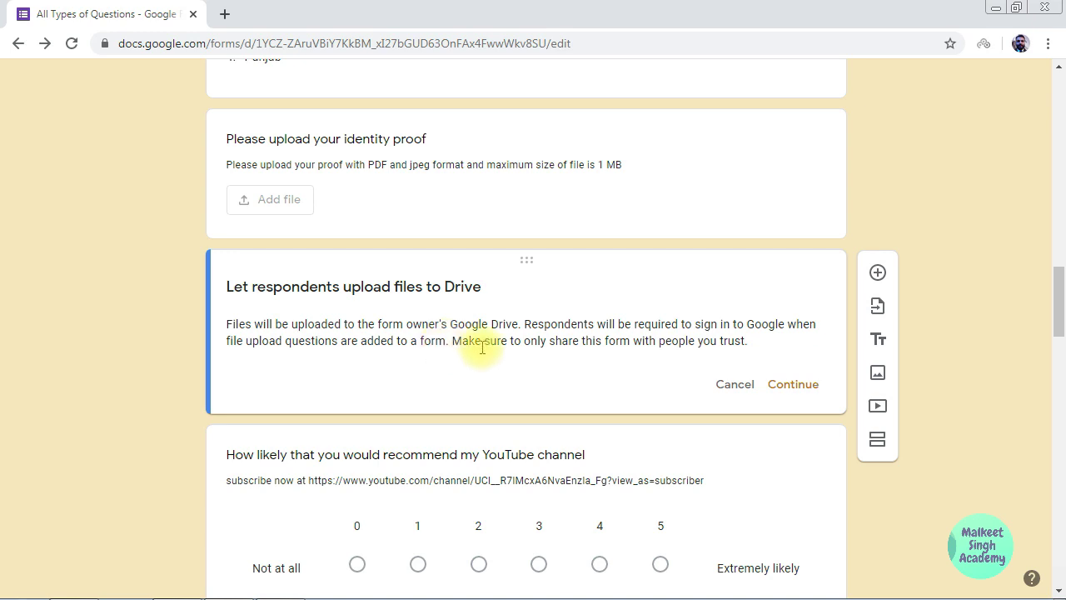
pyautogui.click(797, 387)
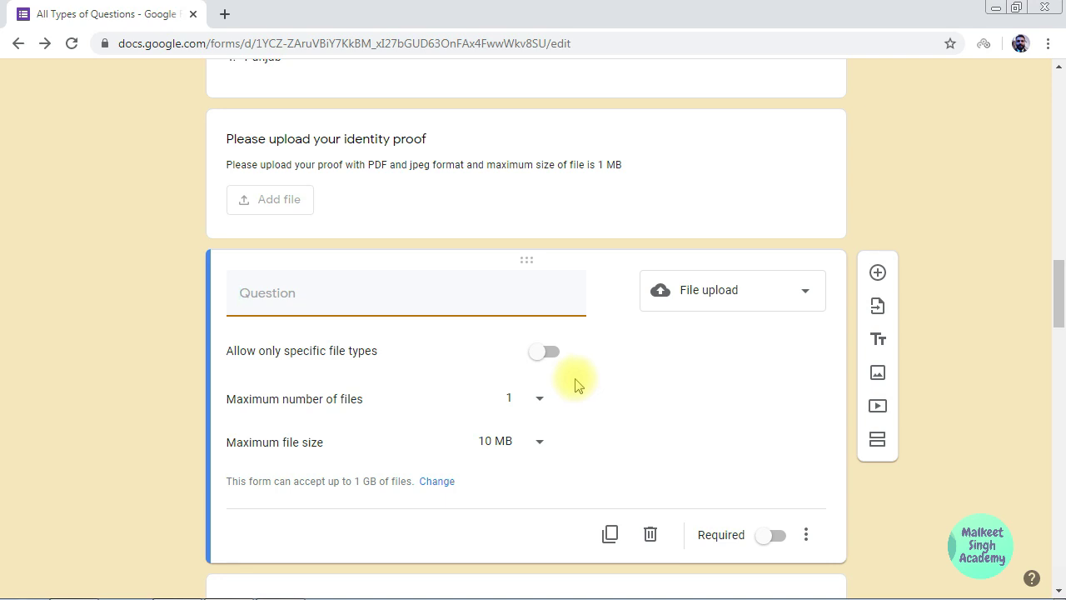
# Restrict the new upload question to PDF files and keep the maximum number of files at 1.
pyautogui.click(548, 353)
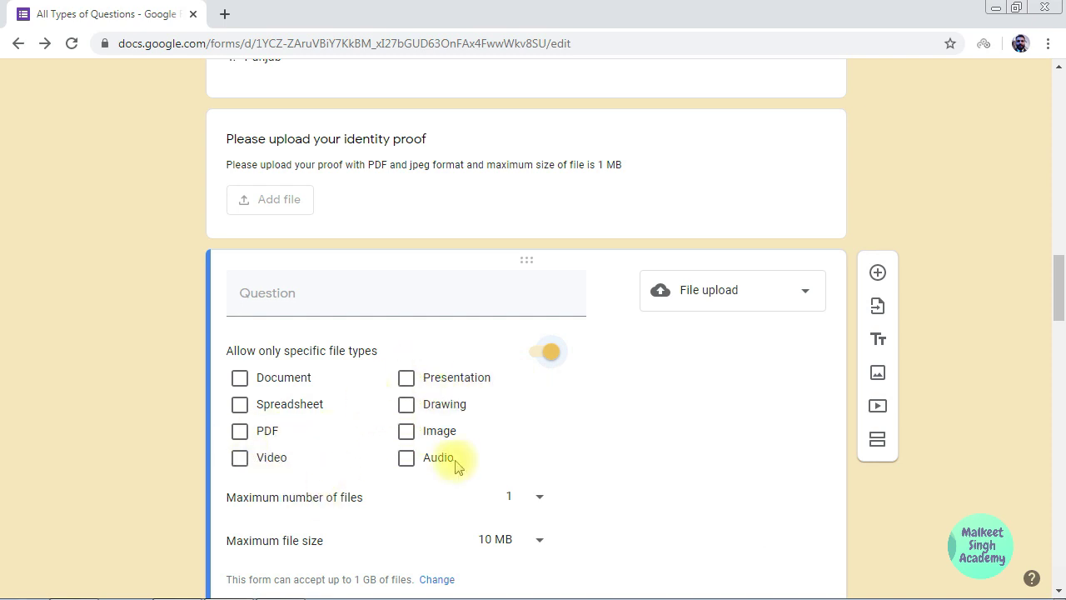
pyautogui.click(240, 431)
pyautogui.scroll(-1, 500, 413)
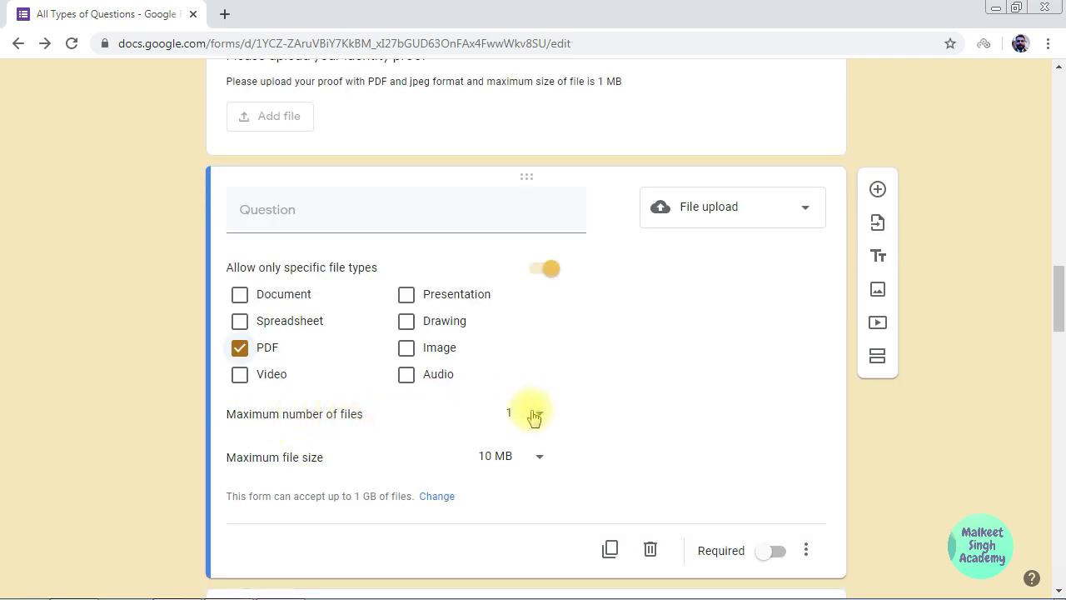
pyautogui.click(533, 416)
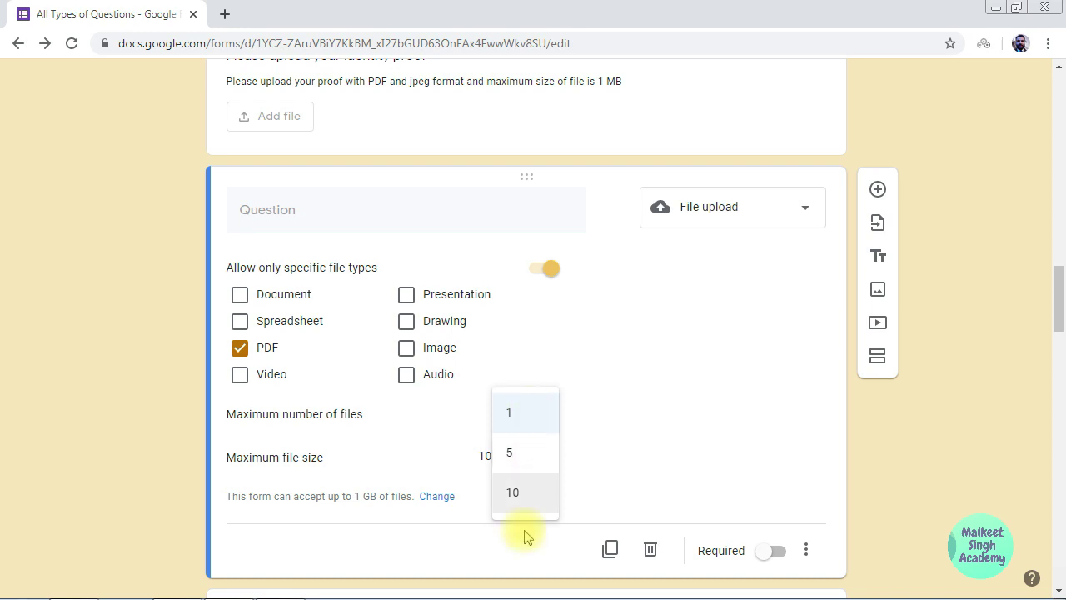
pyautogui.click(522, 406)
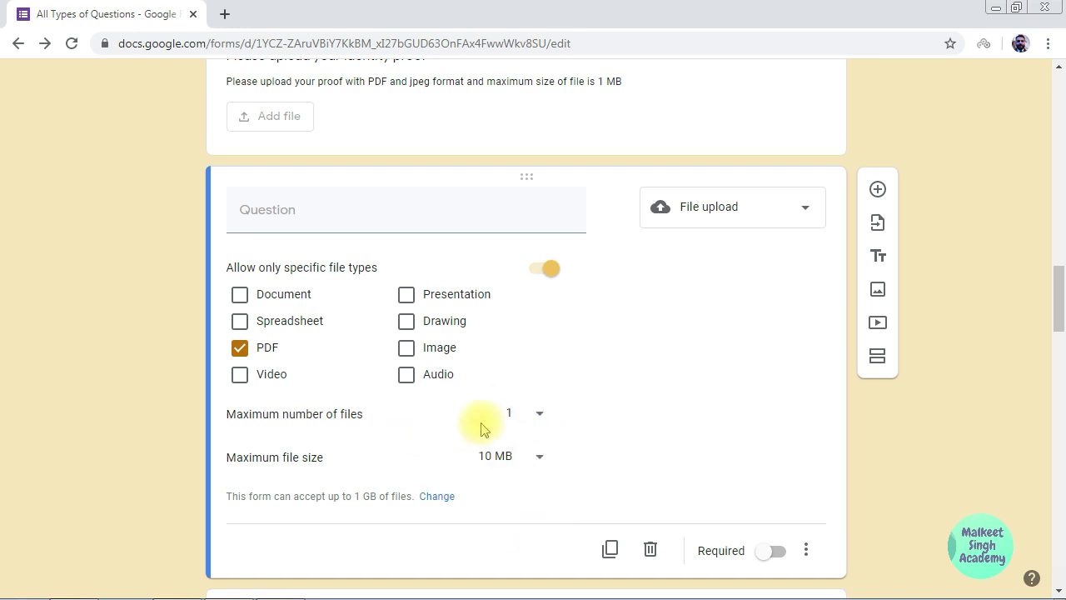
# Set the new upload question's maximum file size to 1 MB.
pyautogui.scroll(-1, 483, 417)
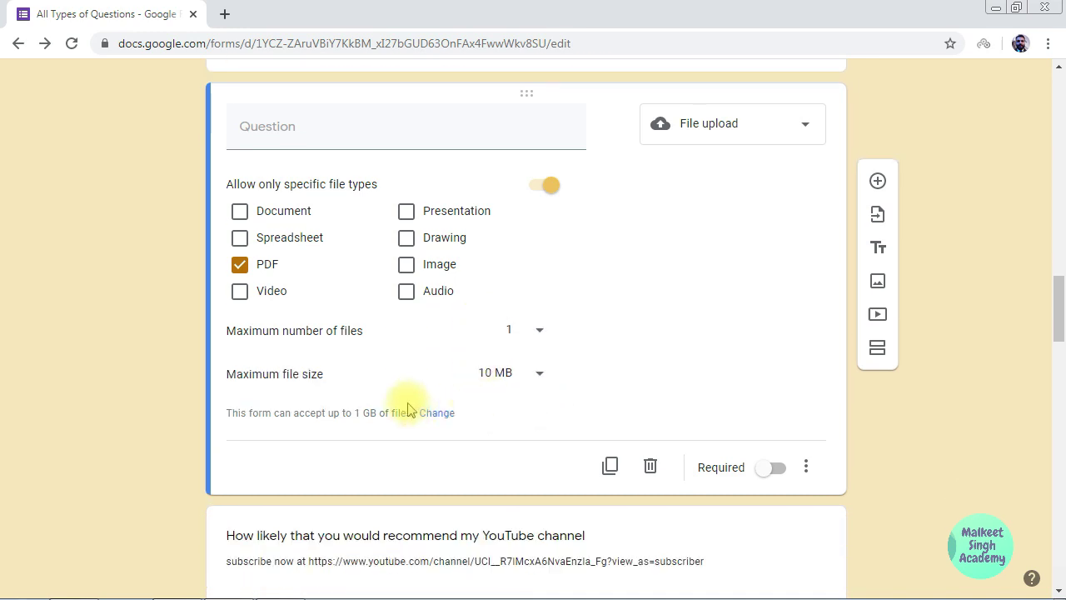
pyautogui.click(542, 374)
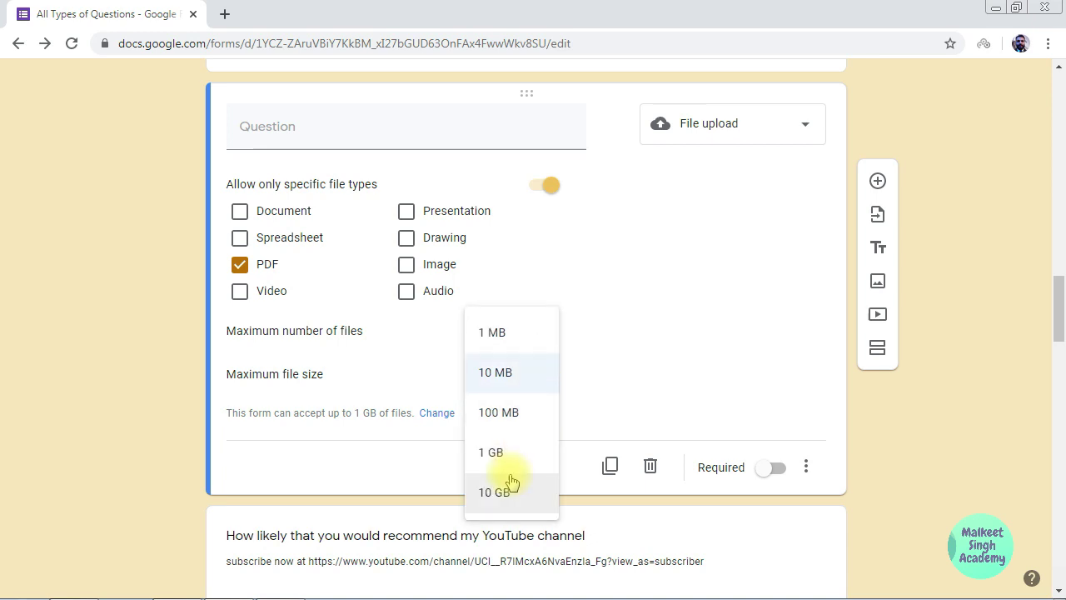
pyautogui.click(510, 339)
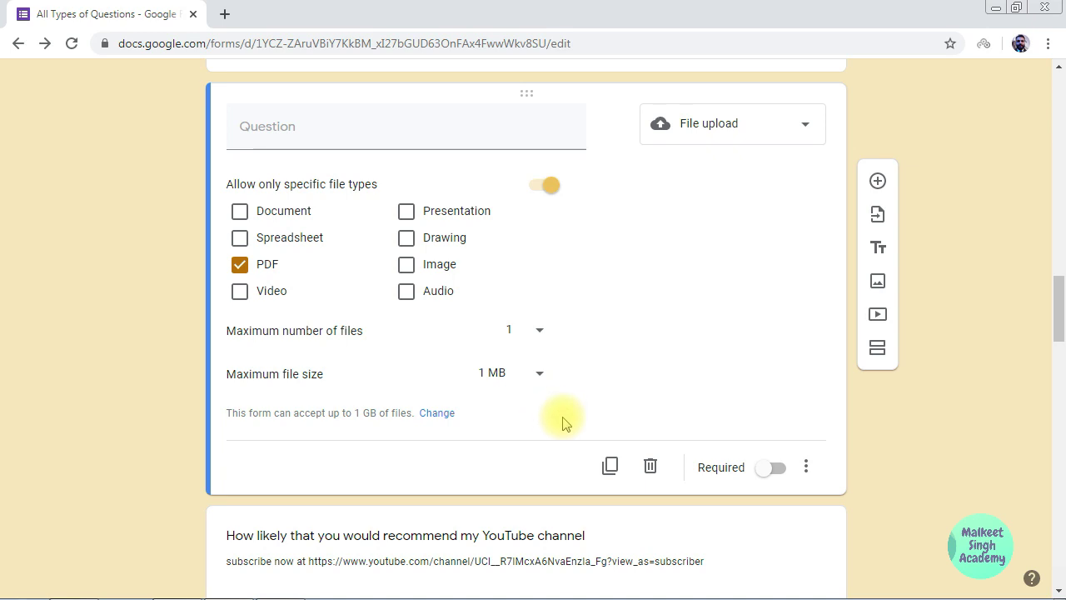
pyautogui.click(507, 366)
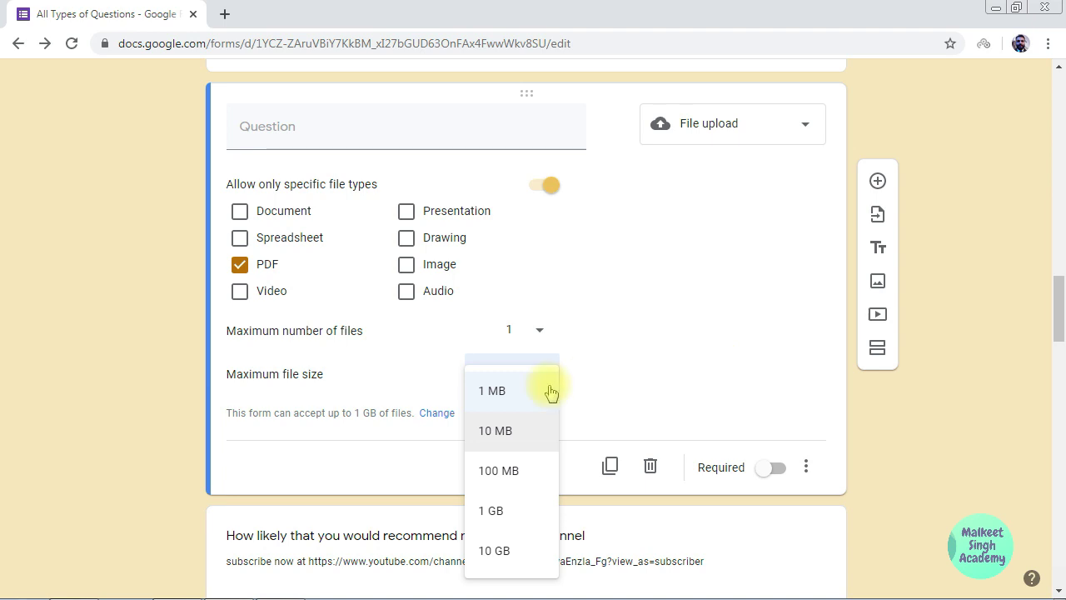
pyautogui.click(99, 404)
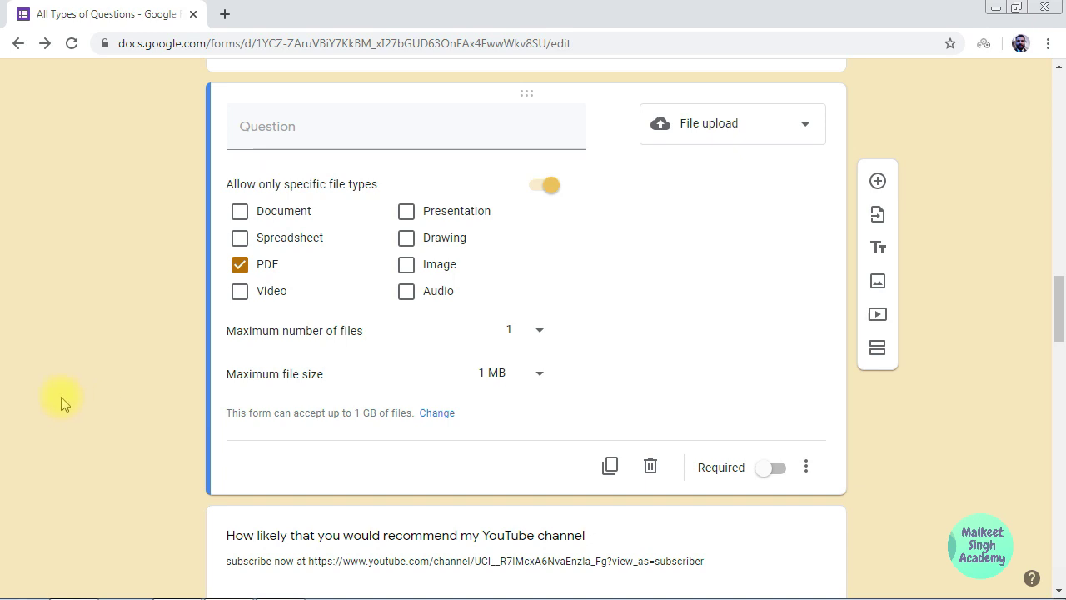
# Check the new upload question's extra options, and delete that untitled question.
pyautogui.scroll(-1, 60, 405)
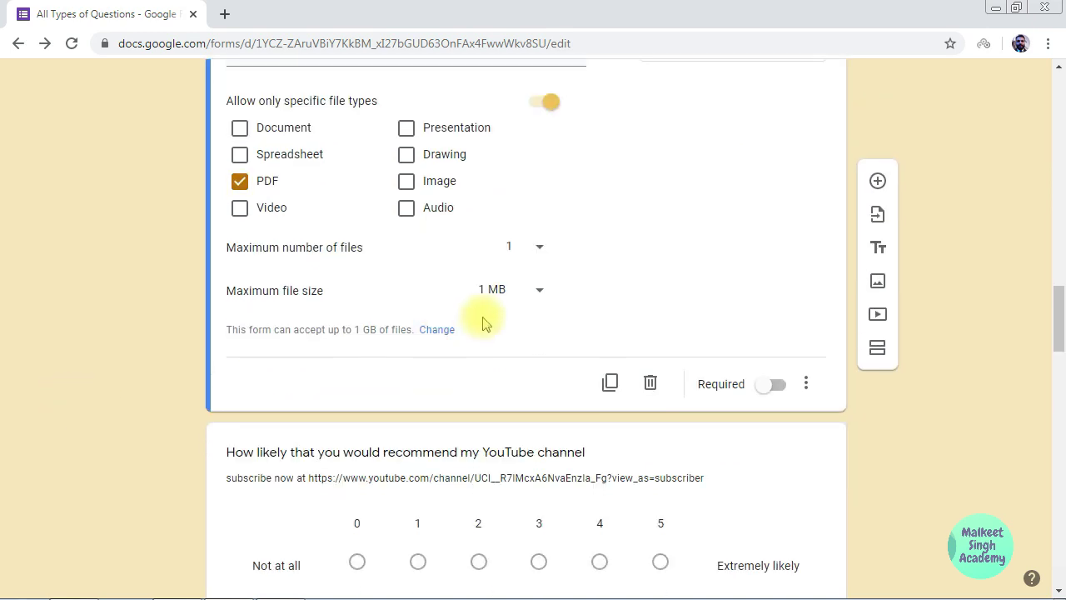
pyautogui.scroll(1, 434, 333)
pyautogui.scroll(1, 434, 334)
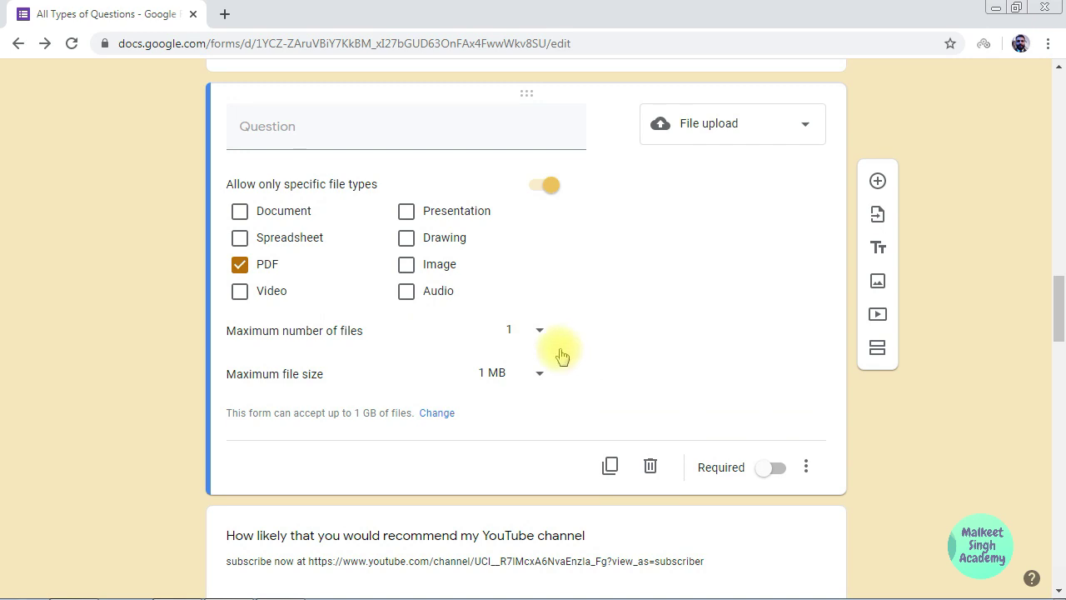
pyautogui.click(806, 469)
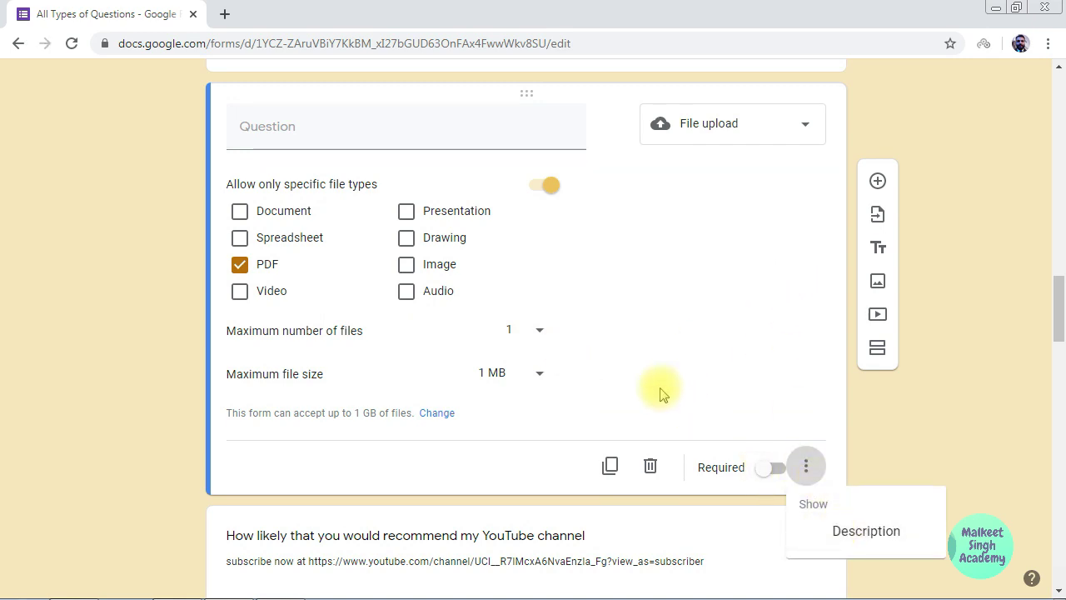
pyautogui.click(655, 454)
pyautogui.click(652, 460)
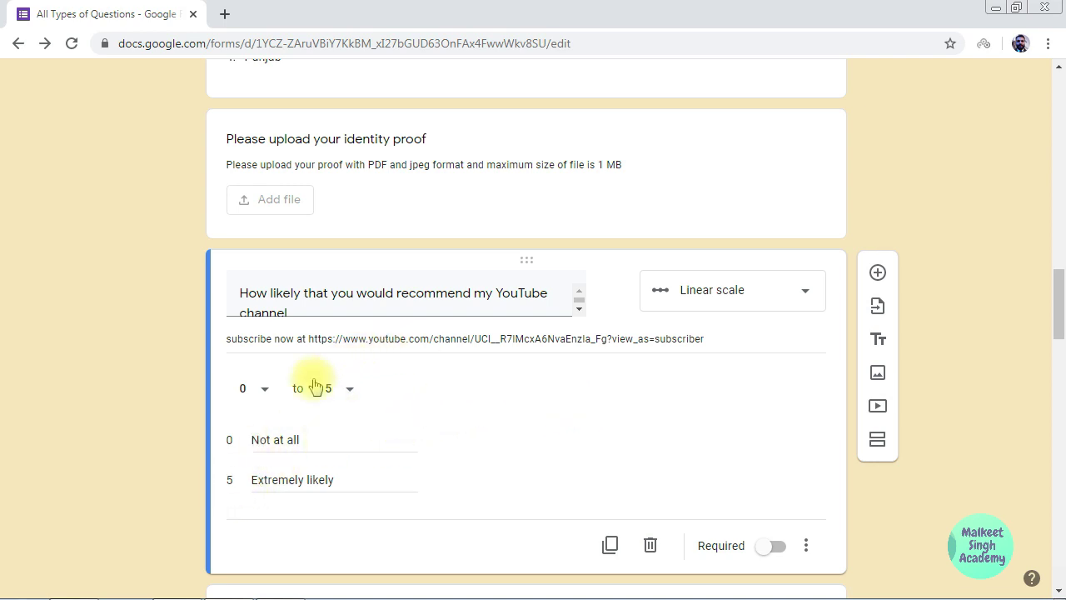
# Set the YouTube channel recommendation question's linear scale to run from 1 to 5.
pyautogui.click(256, 391)
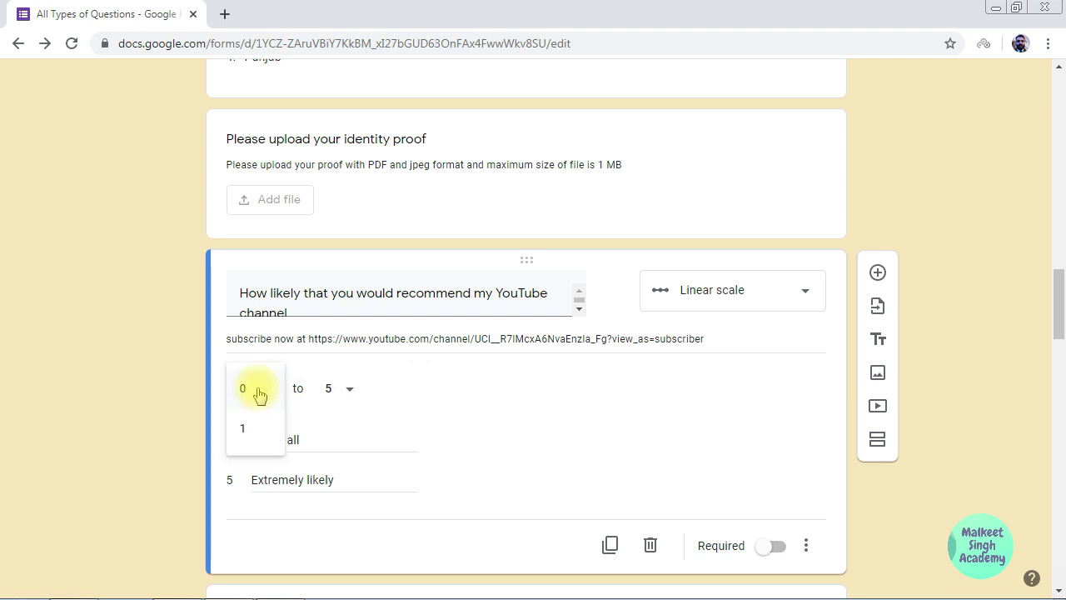
pyautogui.click(250, 428)
pyautogui.click(334, 388)
pyautogui.scroll(-4, 328, 505)
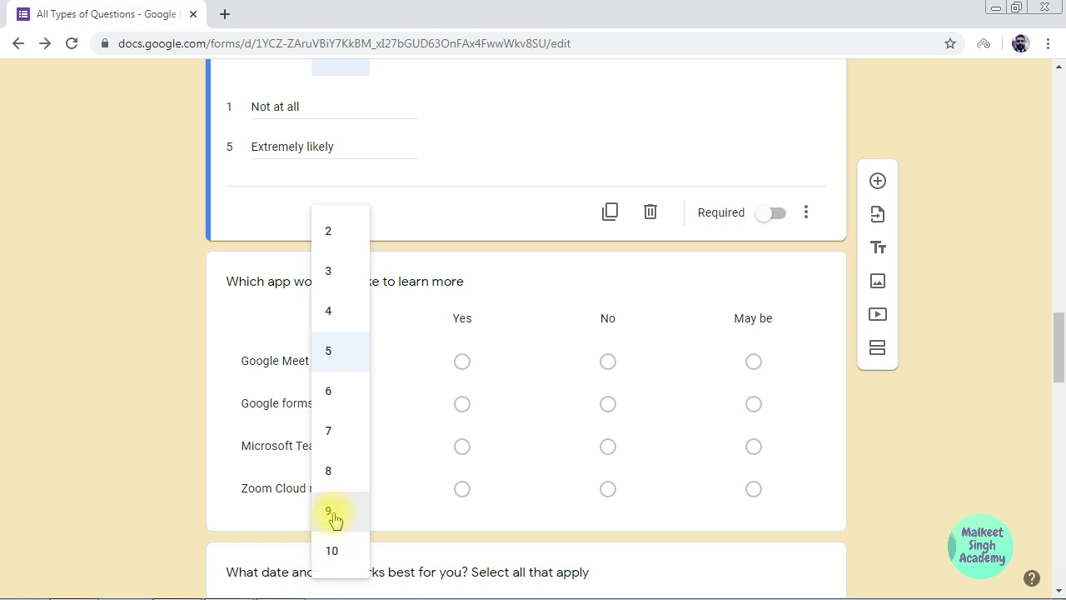
pyautogui.scroll(4, 333, 513)
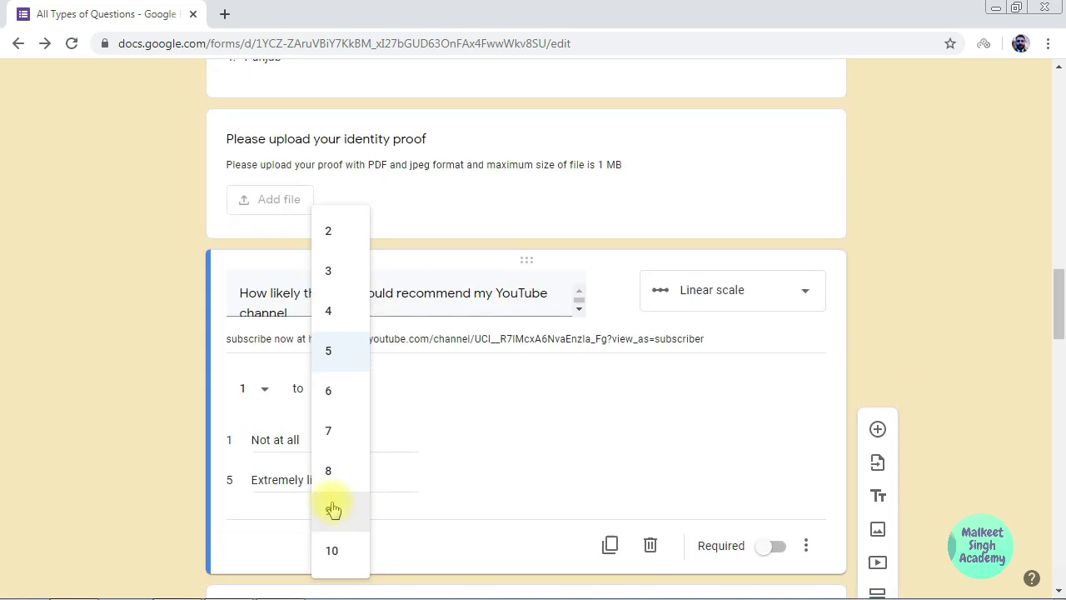
pyautogui.click(340, 358)
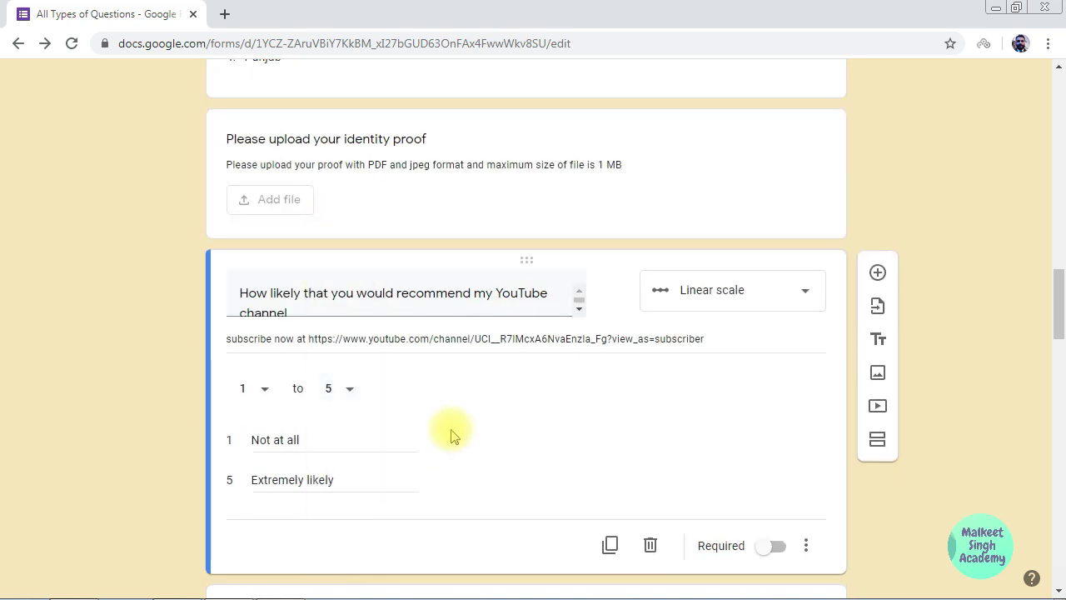
# Examine the rows, columns and respondent layout of the multiple choice grid question "Which app would you like to learn more".
pyautogui.scroll(-1, 492, 414)
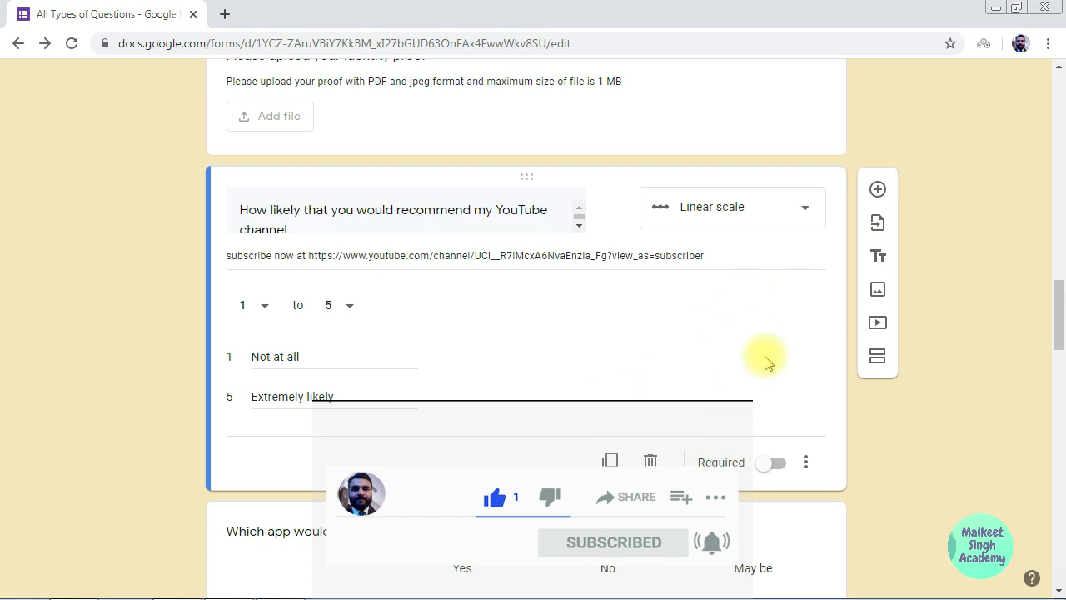
pyautogui.scroll(-2, 692, 362)
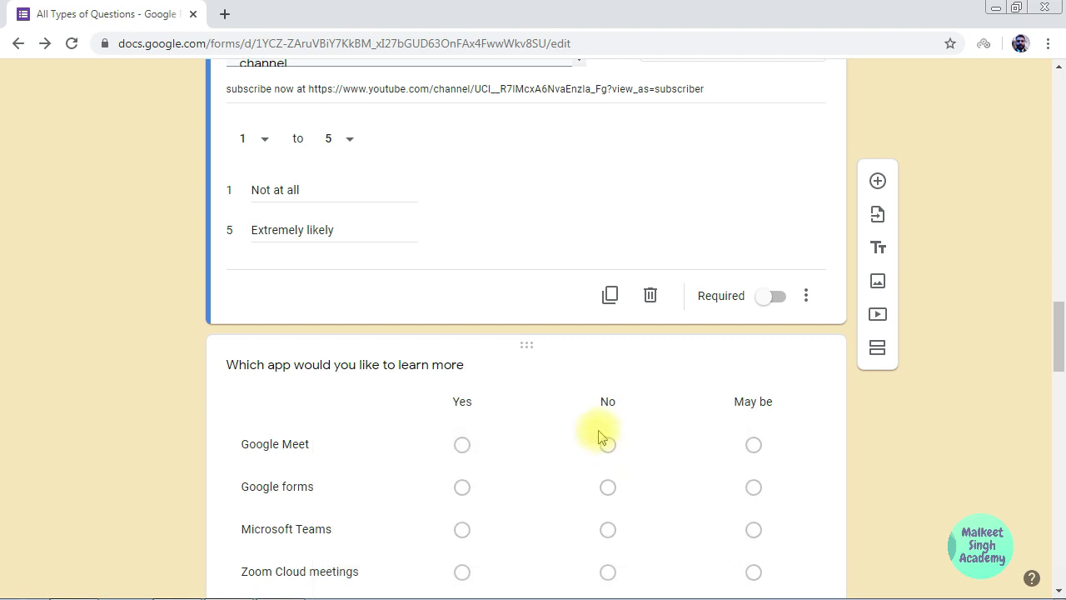
pyautogui.scroll(-1, 574, 421)
pyautogui.click(527, 278)
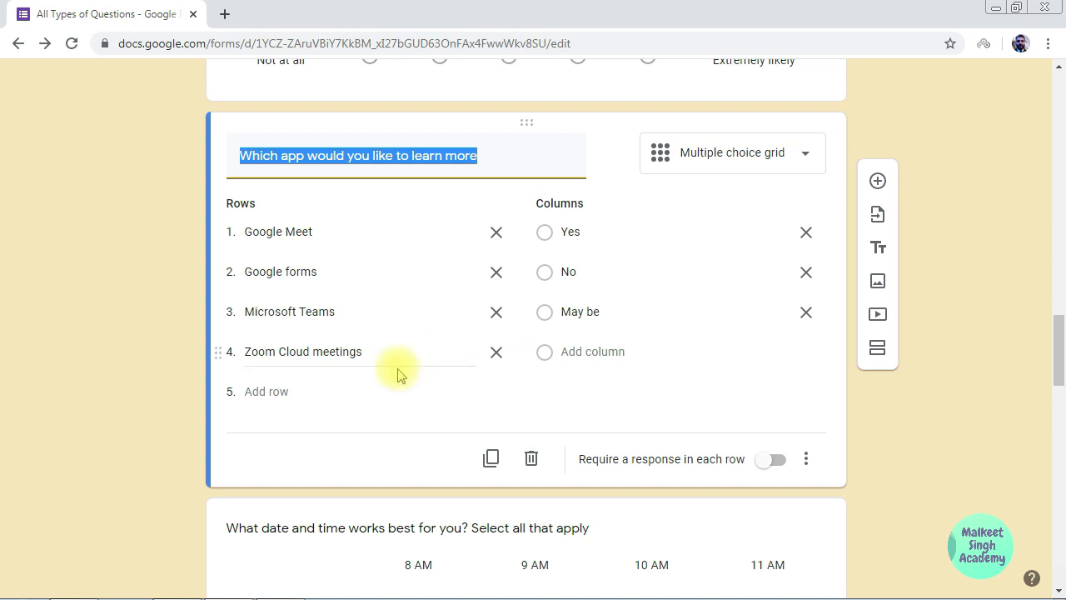
pyautogui.click(130, 353)
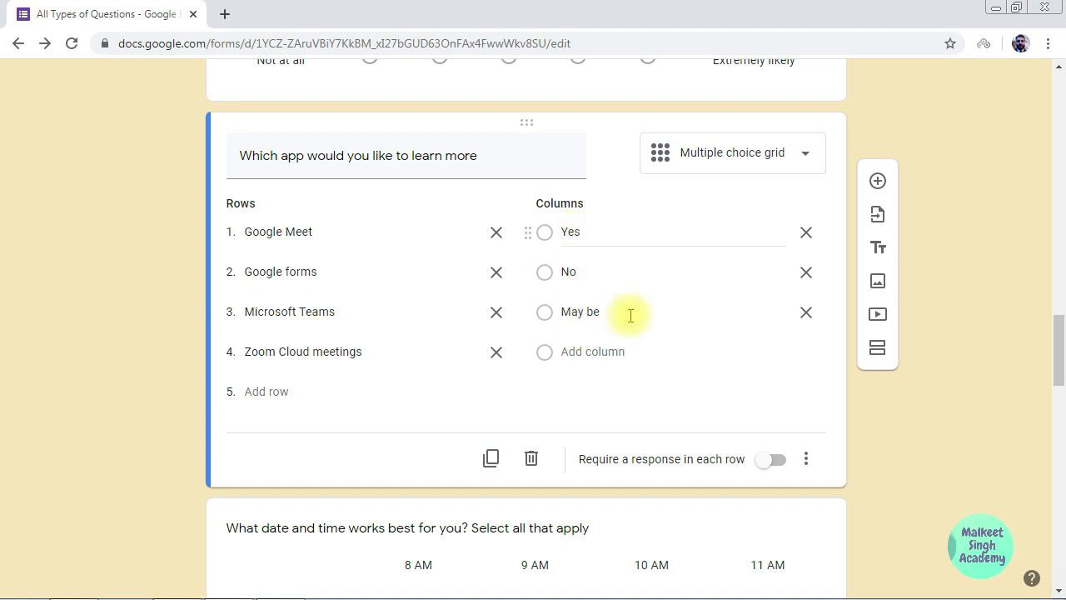
pyautogui.click(494, 533)
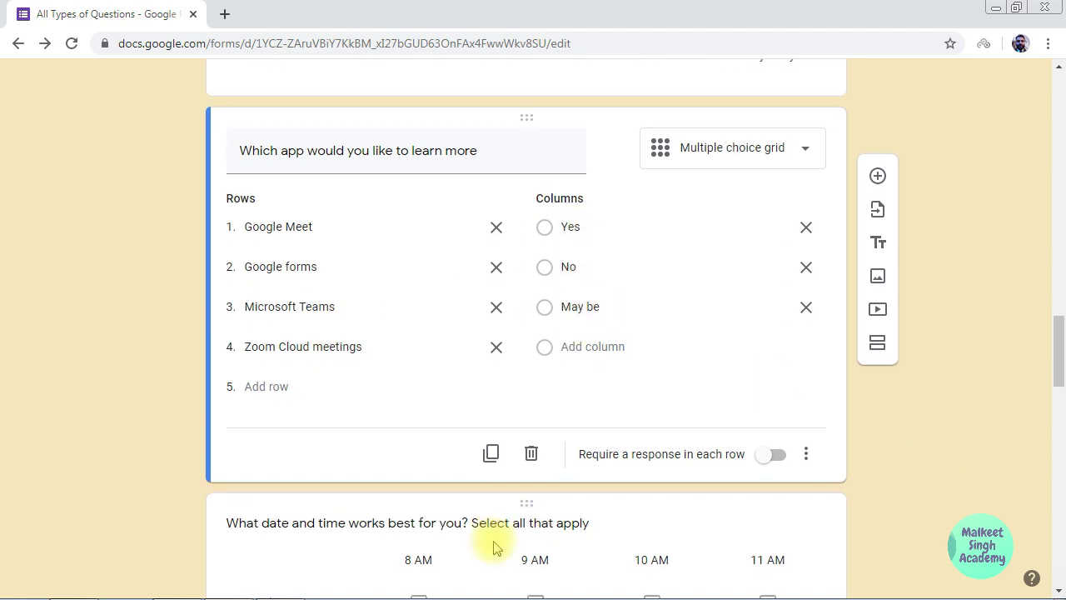
pyautogui.click(955, 346)
pyautogui.scroll(2, 951, 347)
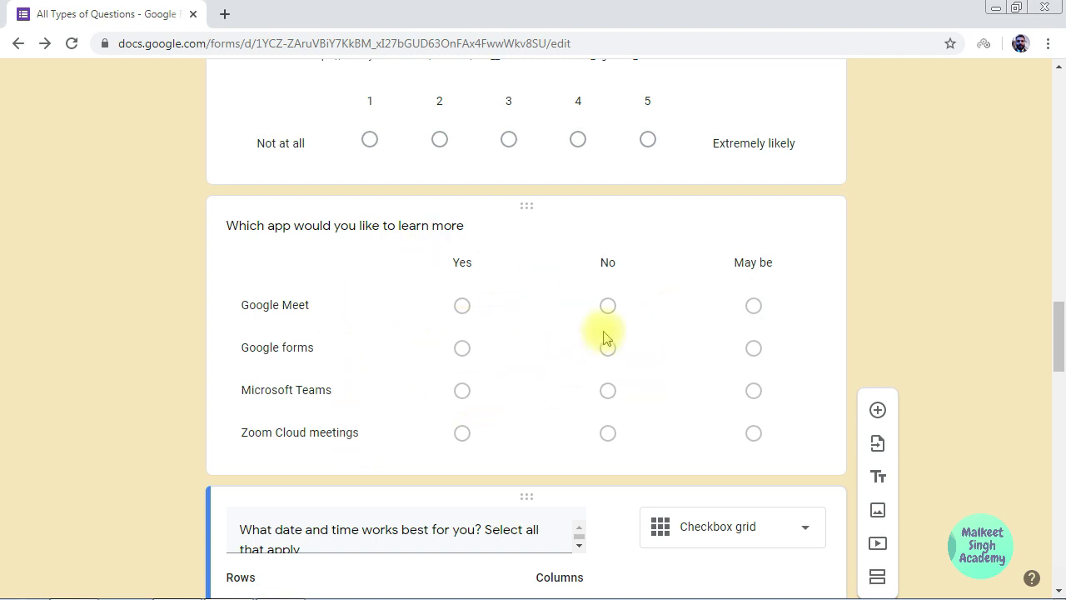
# Examine the day rows and time columns of the checkbox grid question about the best date and time, including its respondent layout.
pyautogui.scroll(-1, 921, 333)
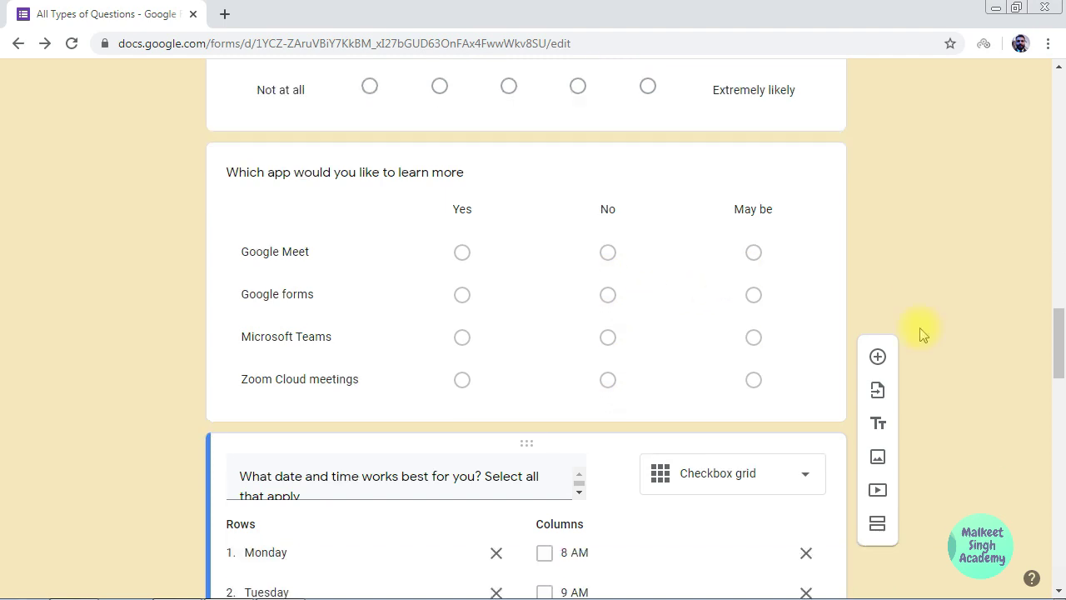
pyautogui.scroll(-3, 922, 334)
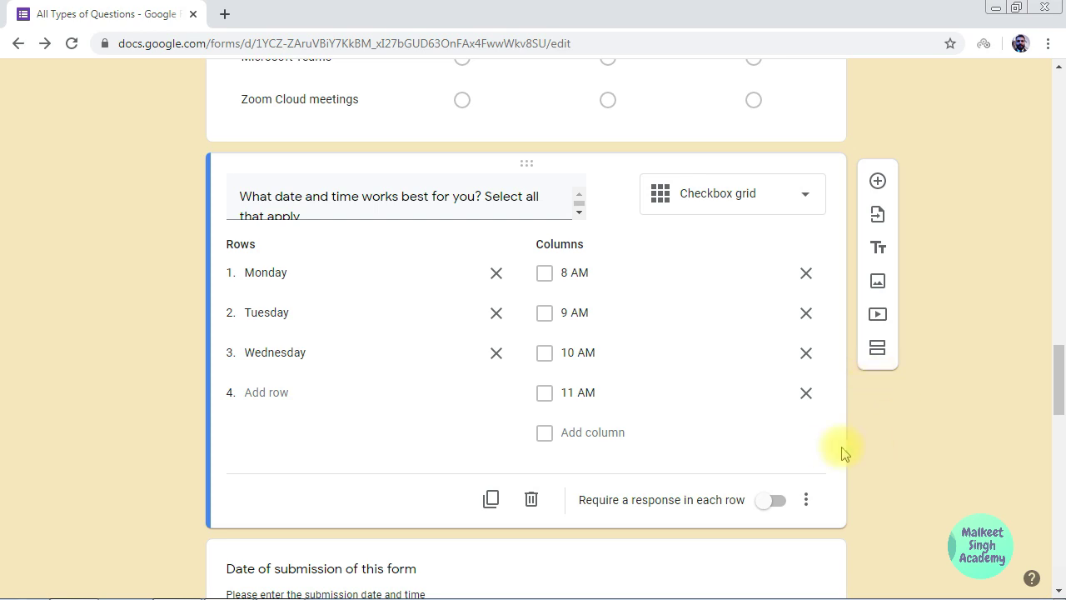
pyautogui.scroll(-1, 783, 447)
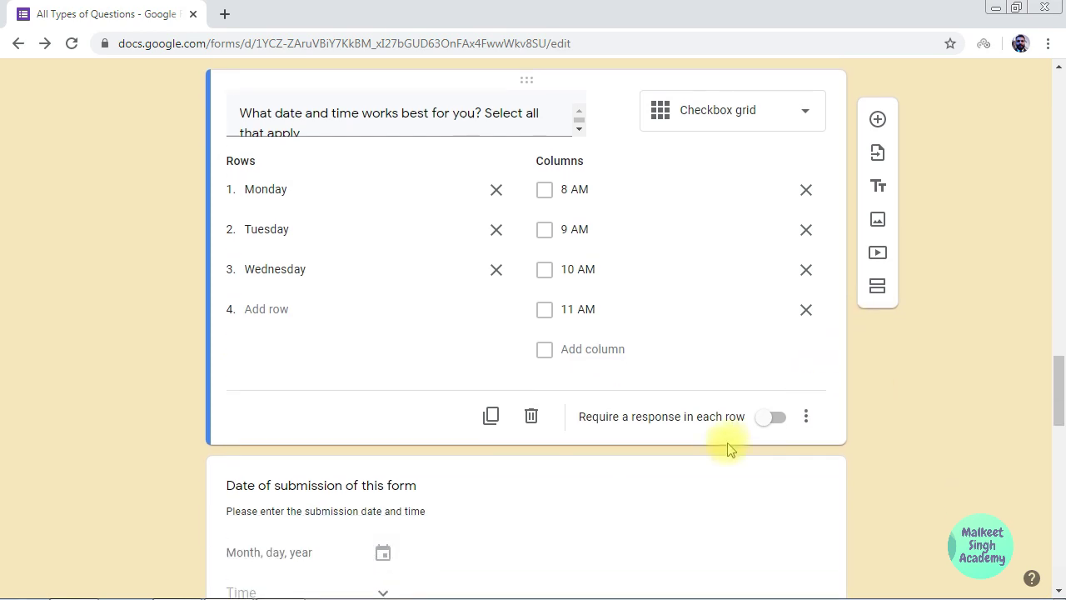
pyautogui.click(574, 470)
pyautogui.scroll(1, 919, 265)
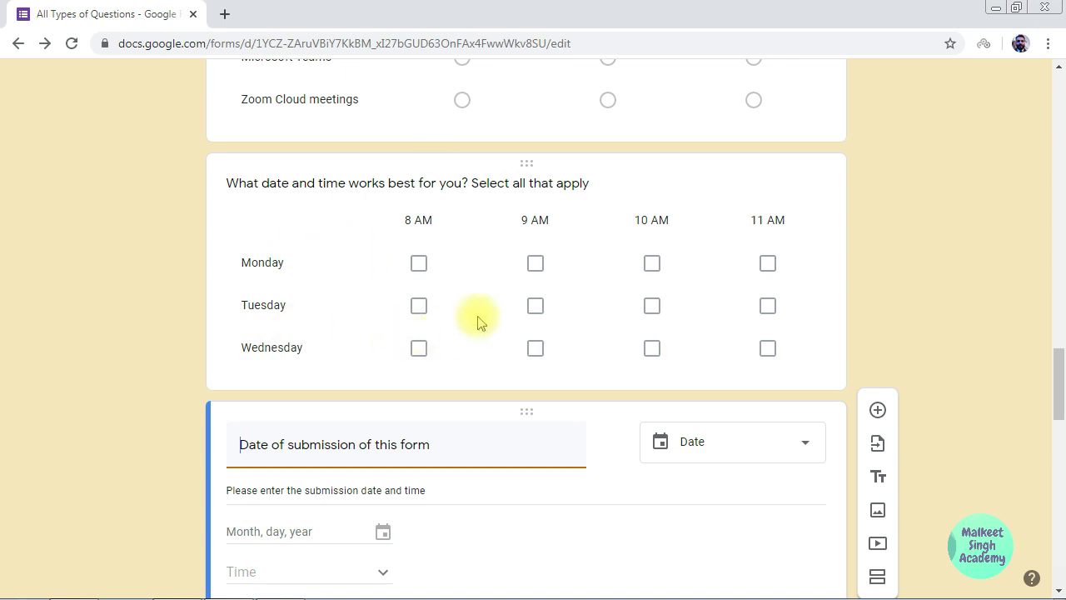
# Turn off the year for the "Date of submission of this form" question, and include it again.
pyautogui.scroll(-2, 886, 288)
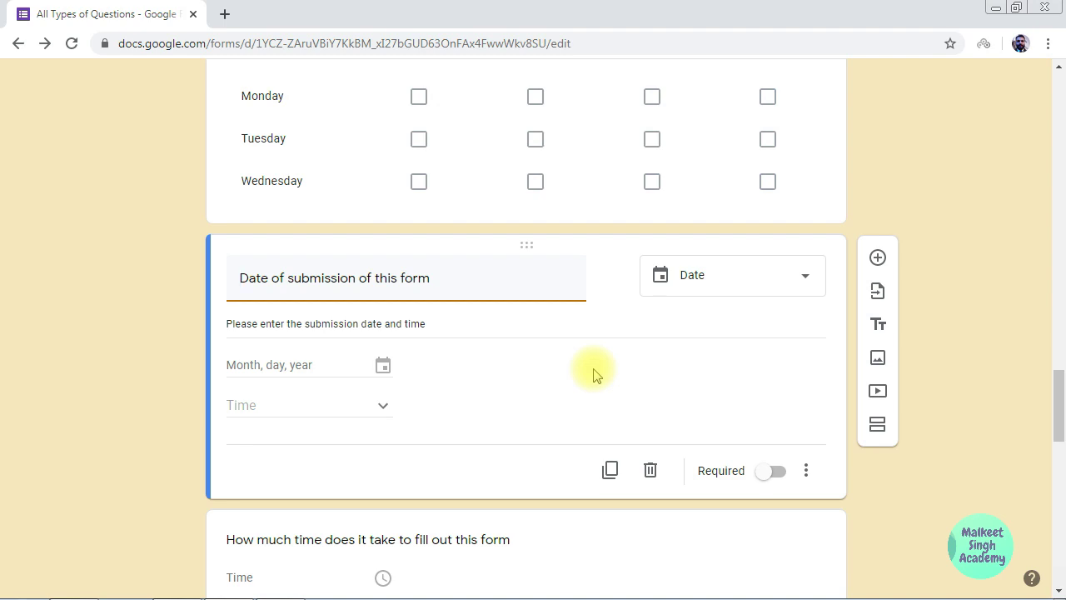
pyautogui.click(806, 473)
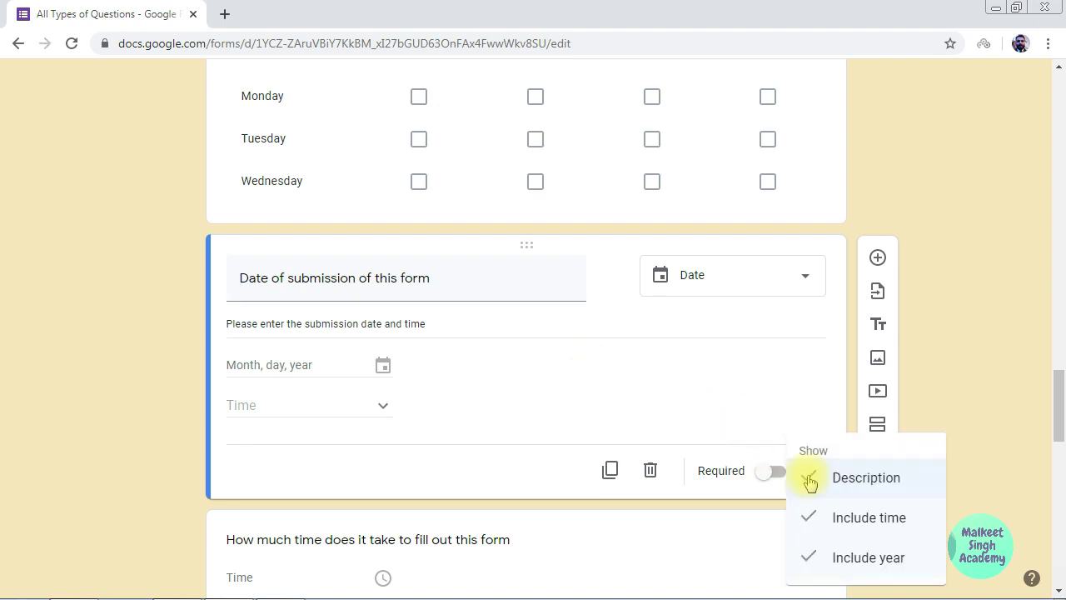
pyautogui.scroll(-1, 930, 409)
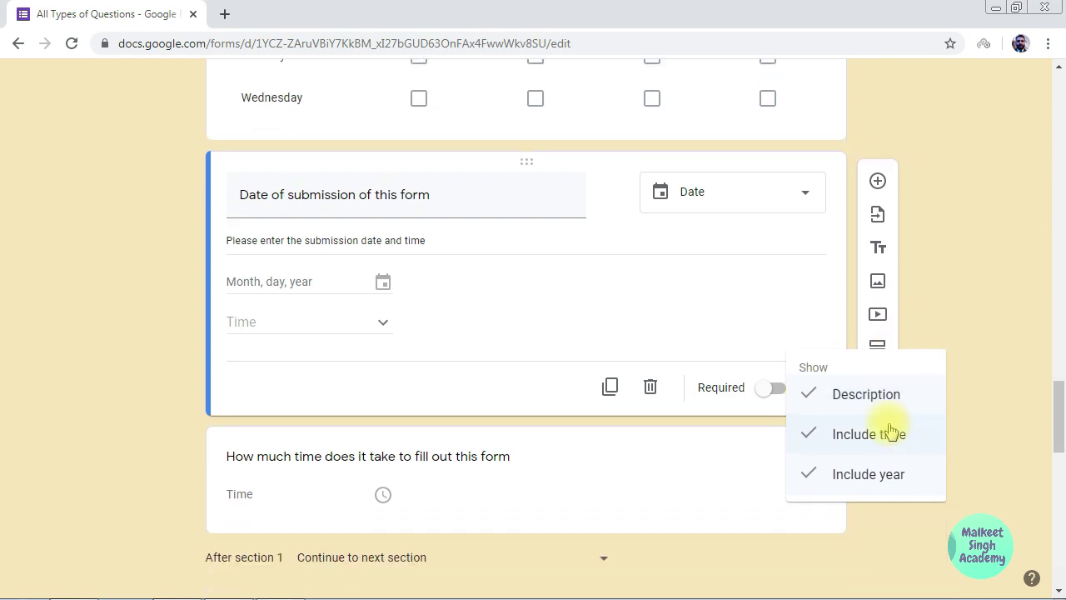
pyautogui.click(861, 478)
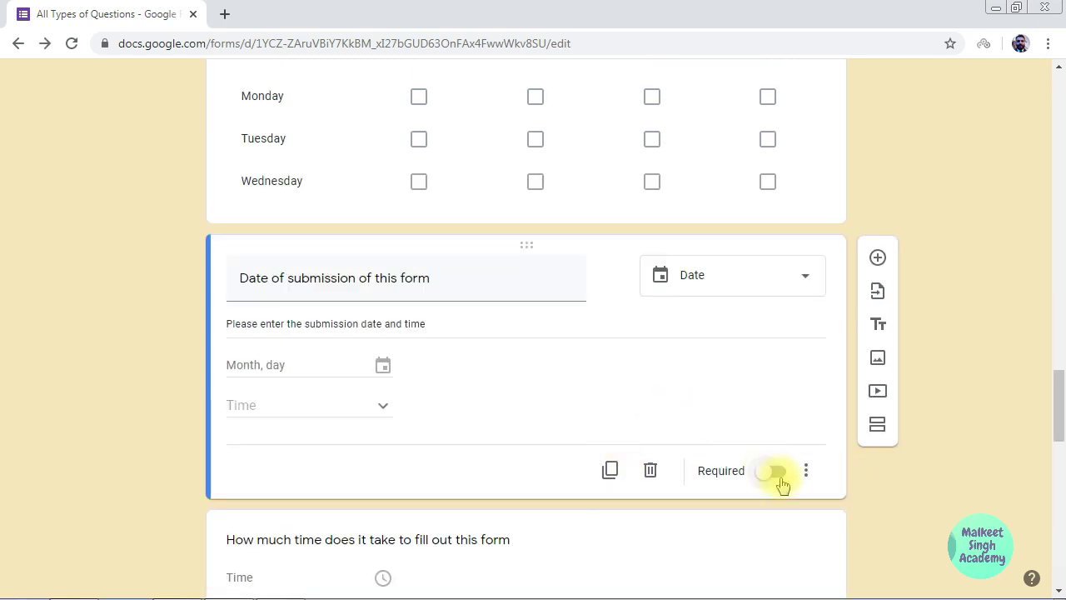
pyautogui.click(807, 471)
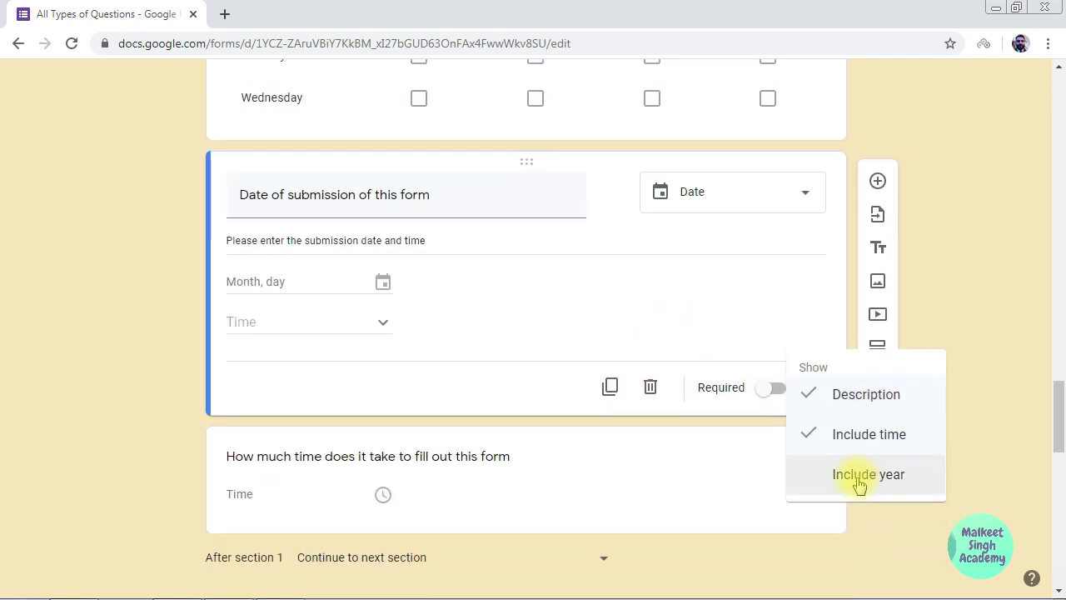
pyautogui.click(859, 479)
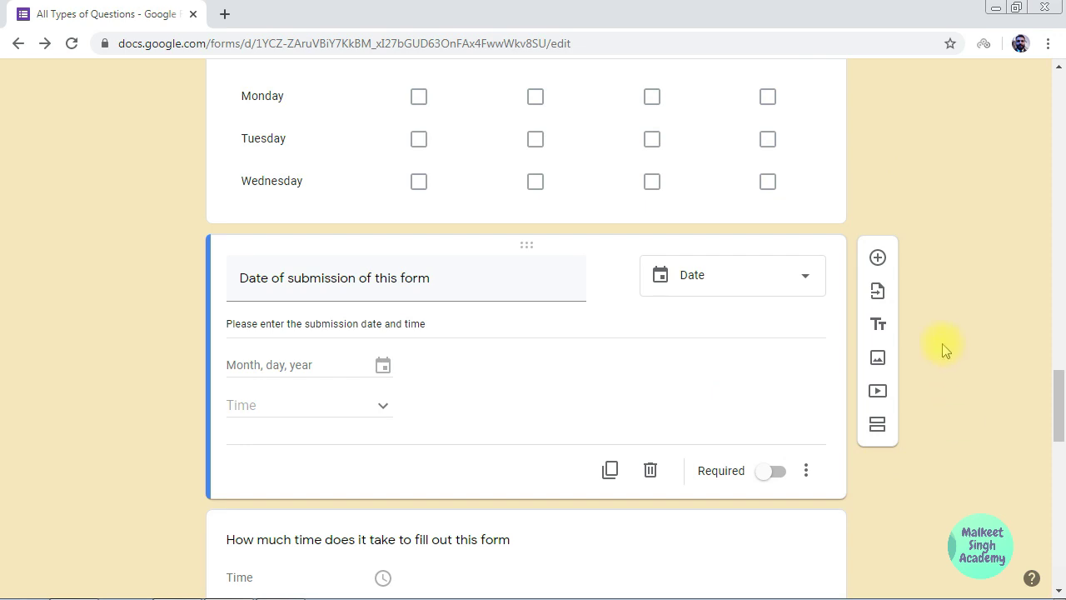
# Switch the "How much time does it take to fill out this form" answer type to Duration, and return it to Time.
pyautogui.scroll(-2, 631, 346)
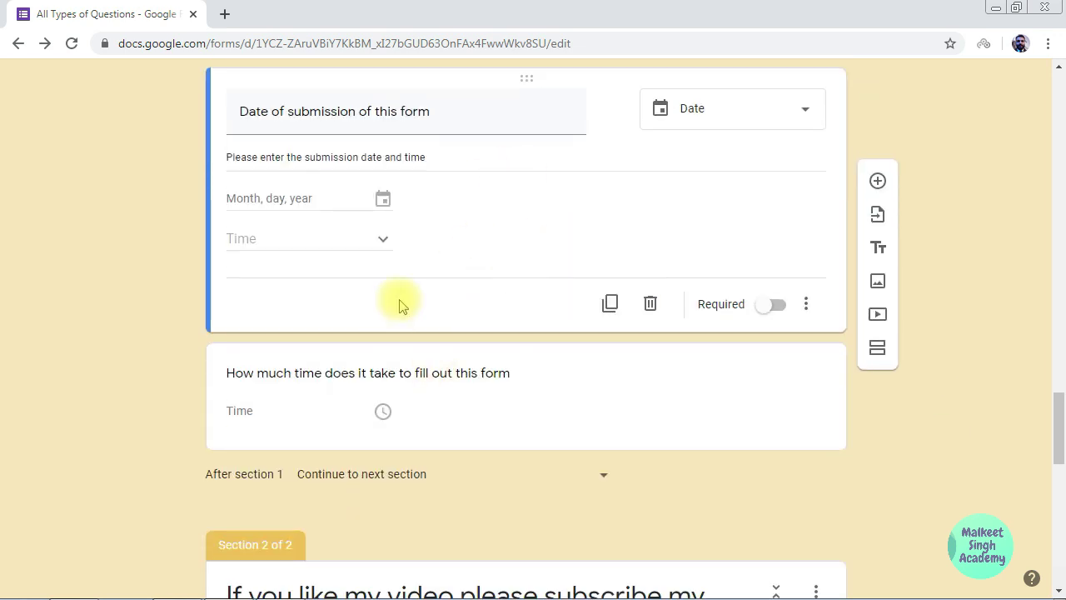
pyautogui.scroll(-1, 400, 305)
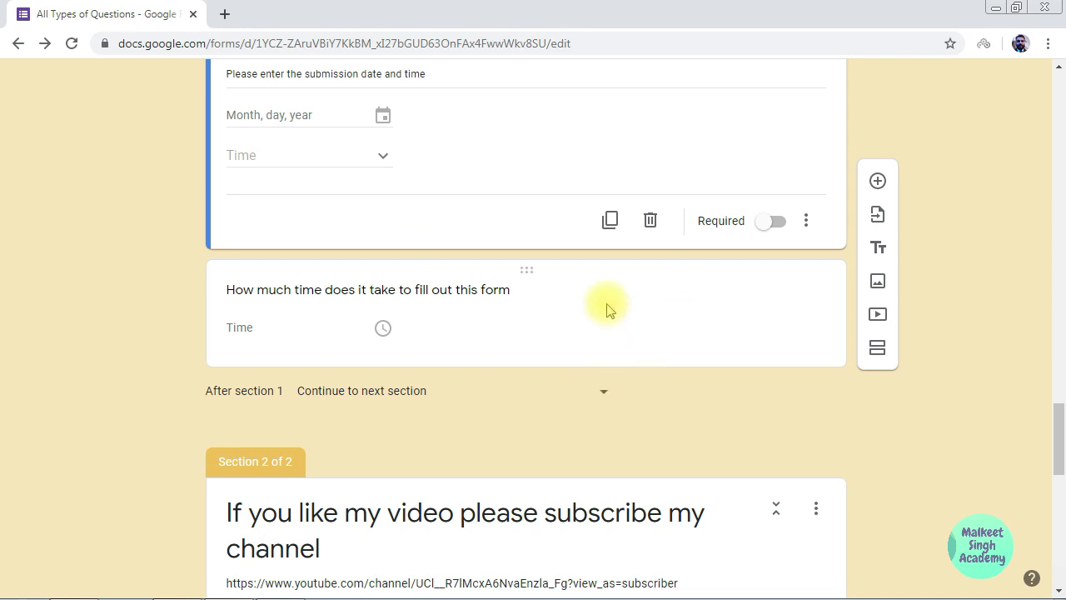
pyautogui.click(554, 302)
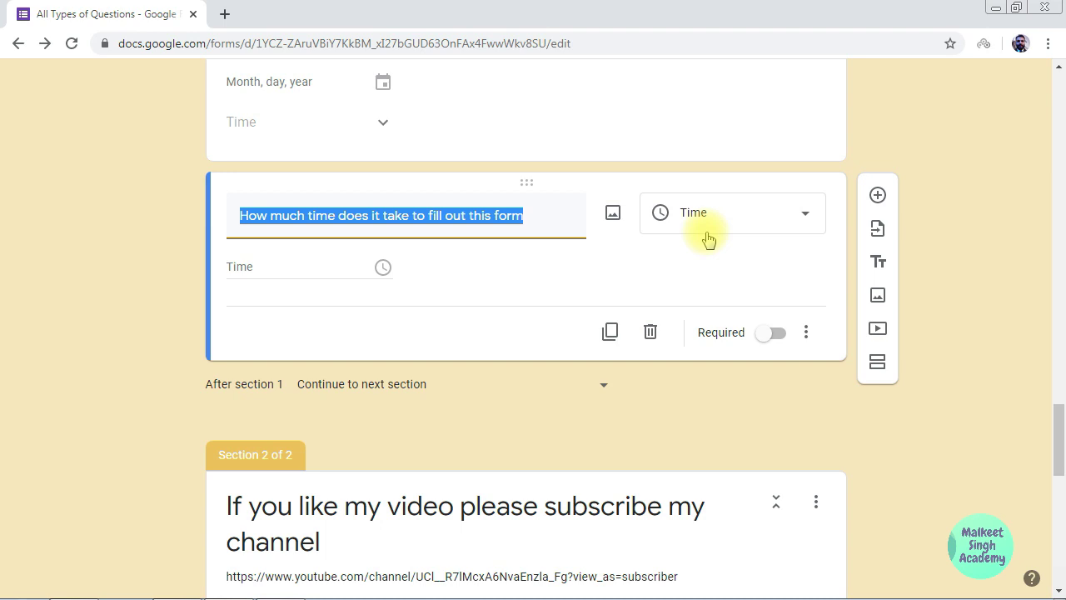
pyautogui.click(805, 332)
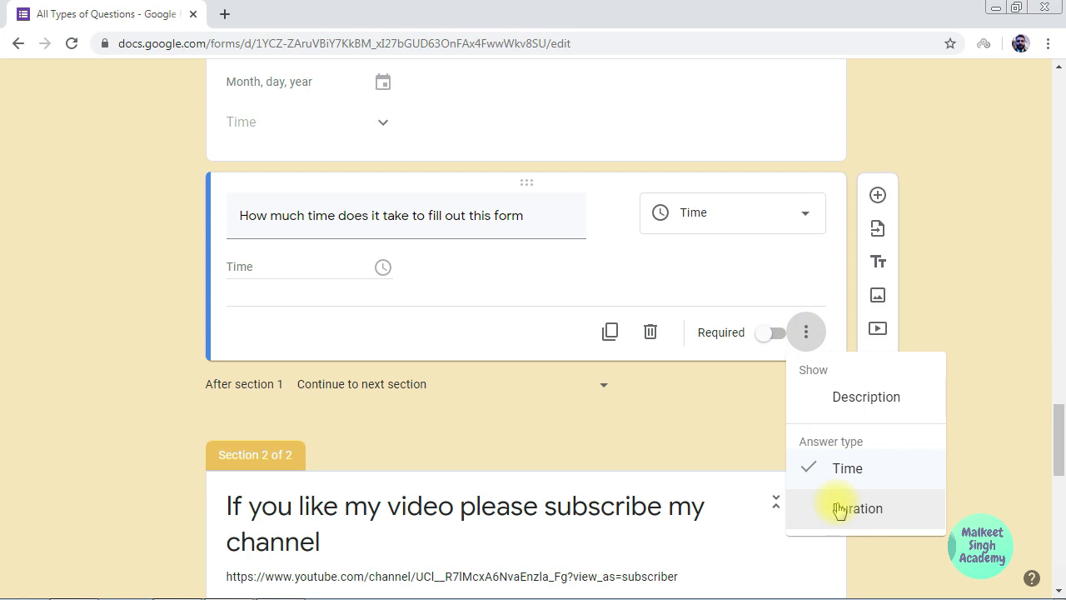
pyautogui.click(839, 510)
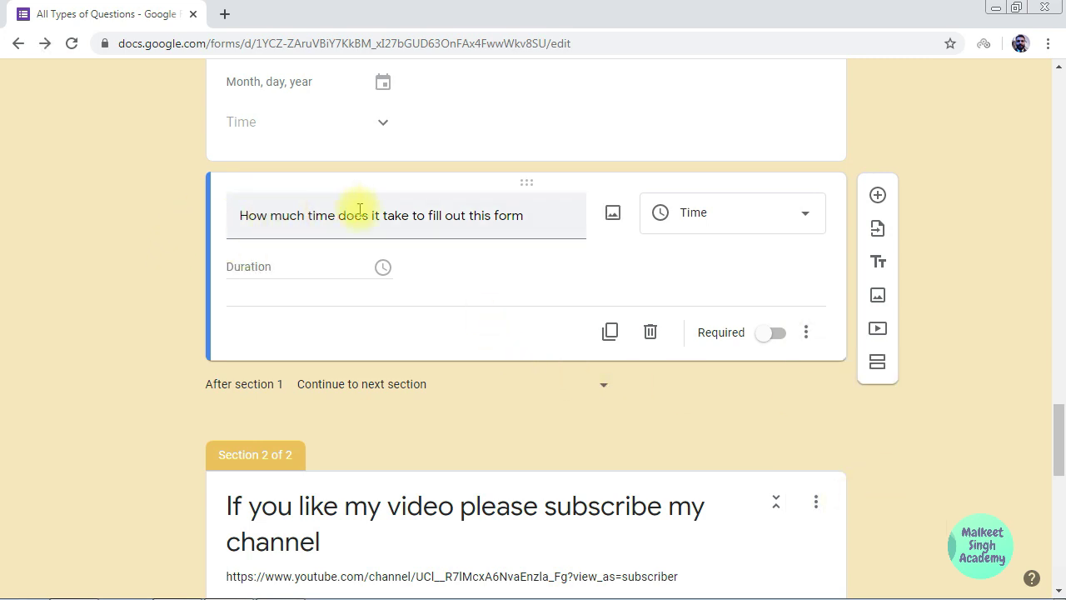
pyautogui.click(805, 348)
pyautogui.click(800, 466)
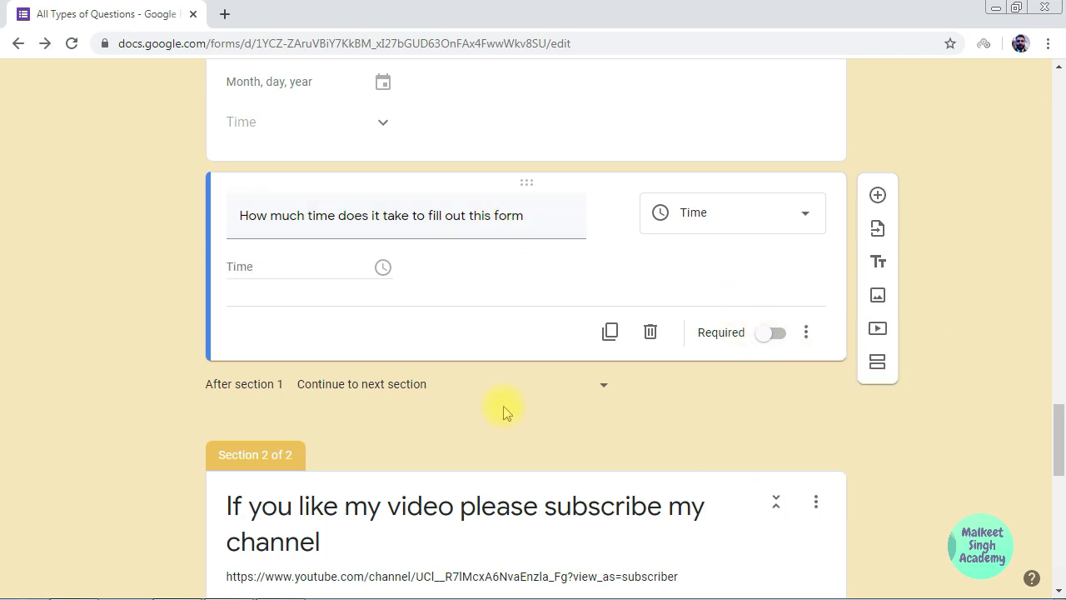
pyautogui.click(808, 337)
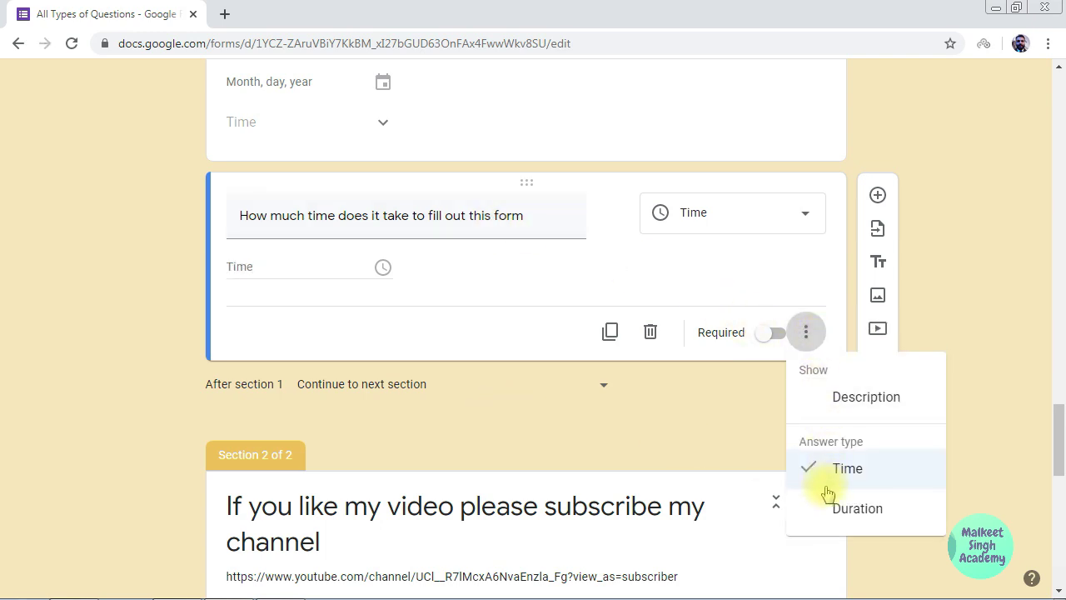
pyautogui.click(552, 417)
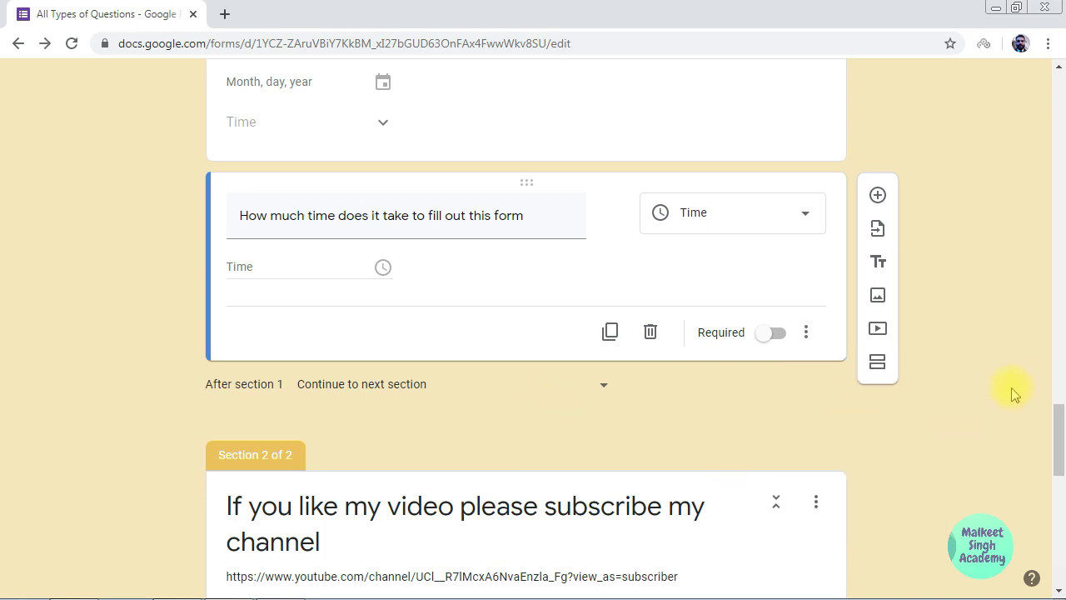
pyautogui.scroll(15, 1011, 388)
pyautogui.scroll(10, 1011, 388)
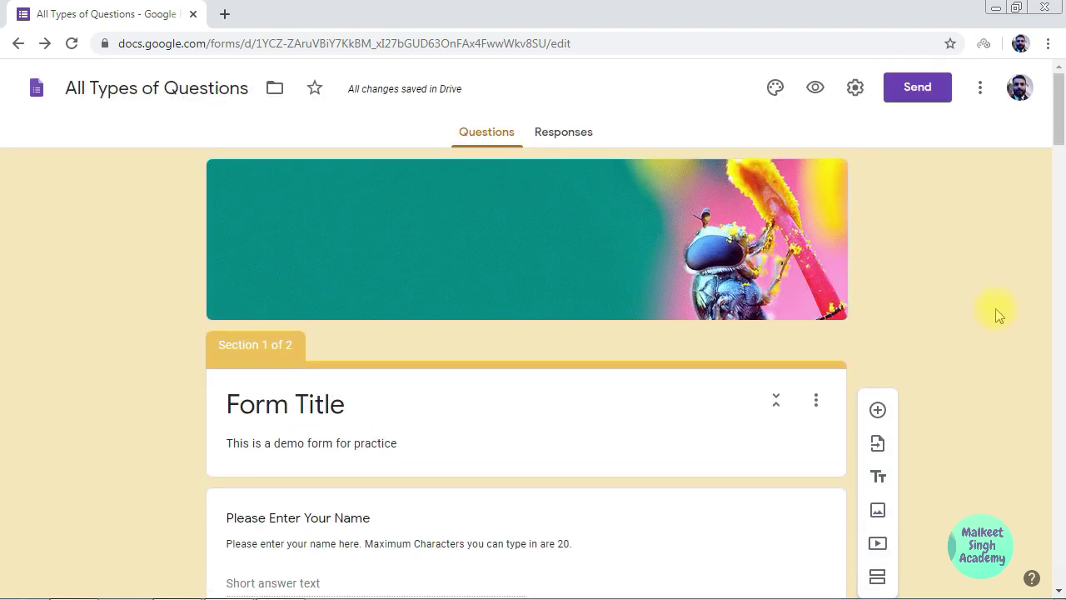
pyautogui.scroll(-7, 1000, 315)
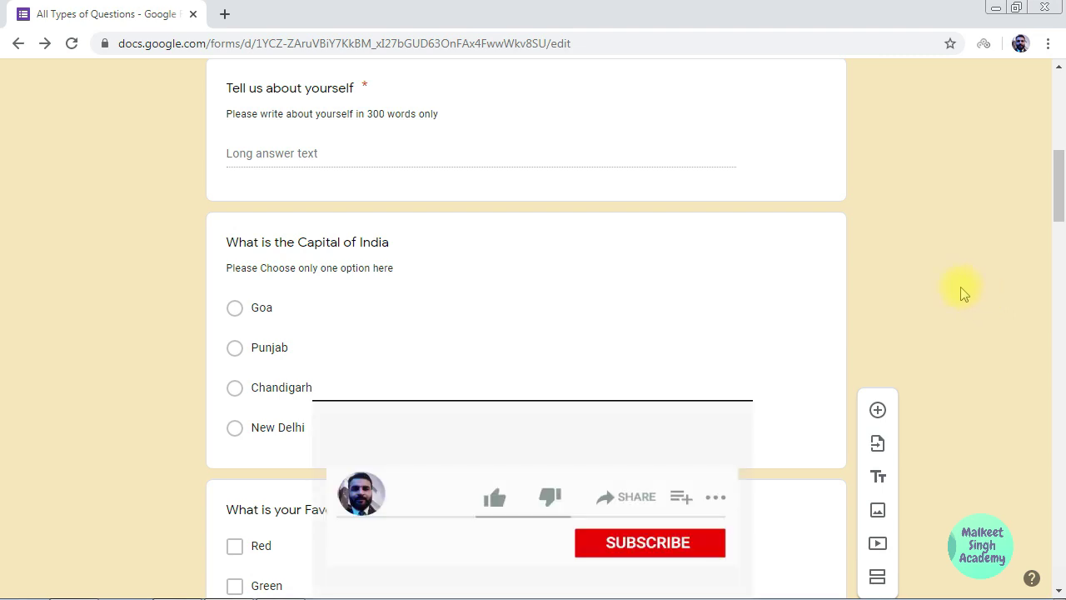
pyautogui.scroll(2, 962, 292)
pyautogui.scroll(5, 962, 292)
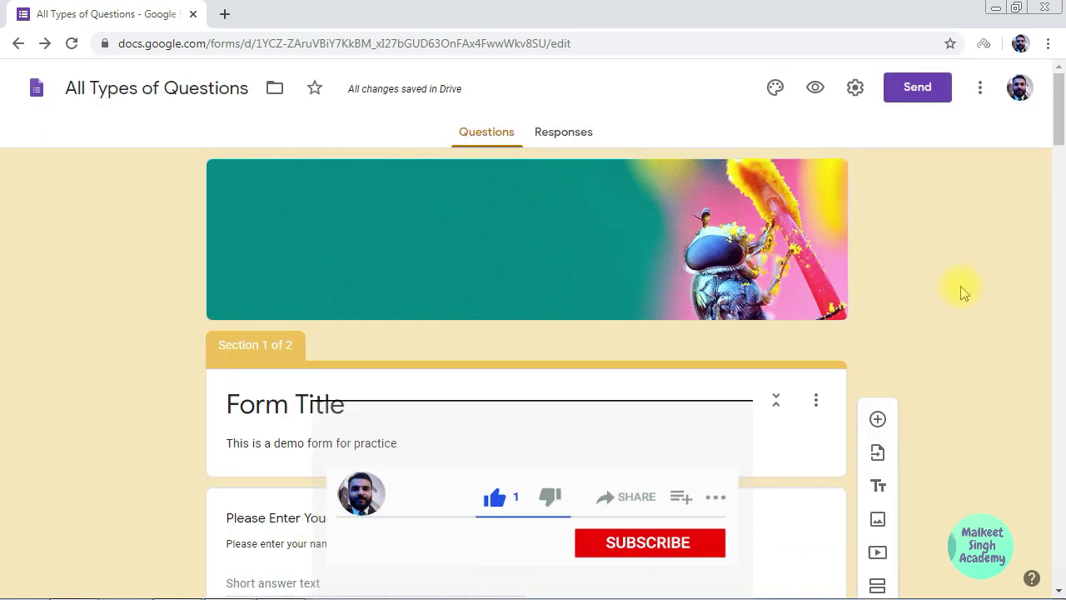